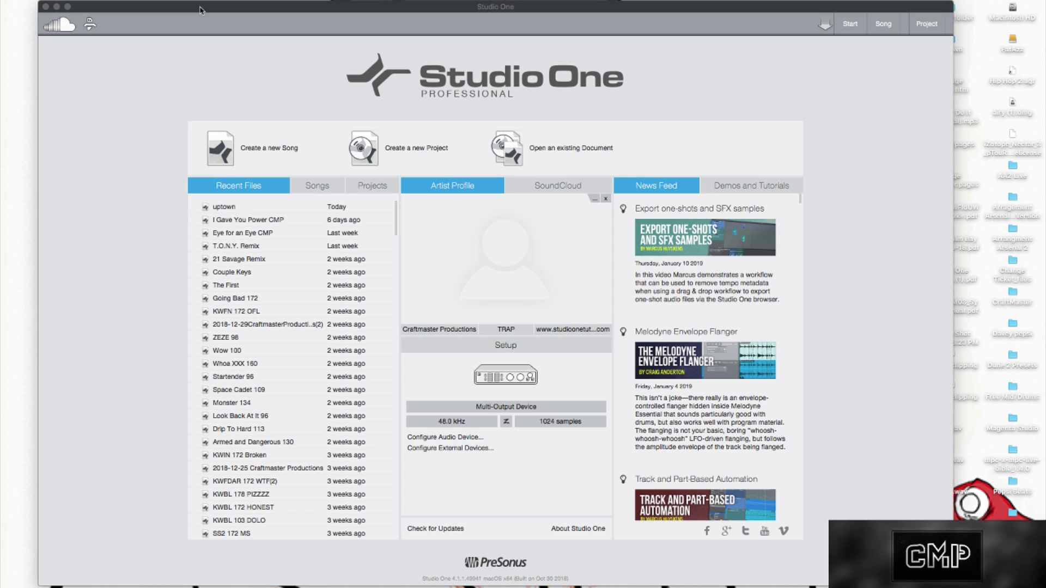
# Reposition the application window and widen it to span the full screen width
pyautogui.click(39, 31)
pyautogui.moveTo(38, 31); pyautogui.dragTo(3, 31)
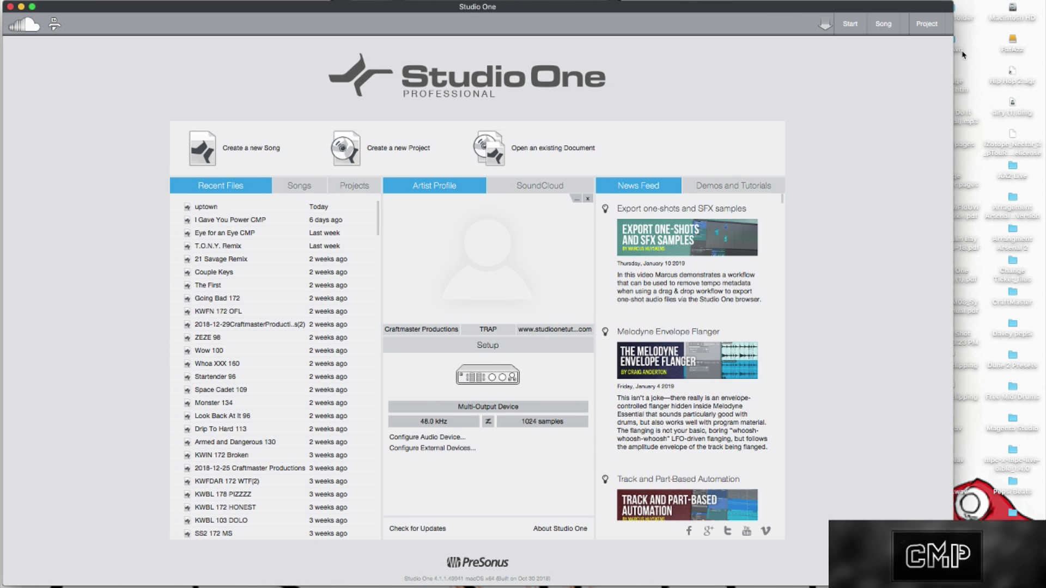
pyautogui.moveTo(955, 53); pyautogui.dragTo(1040, 49)
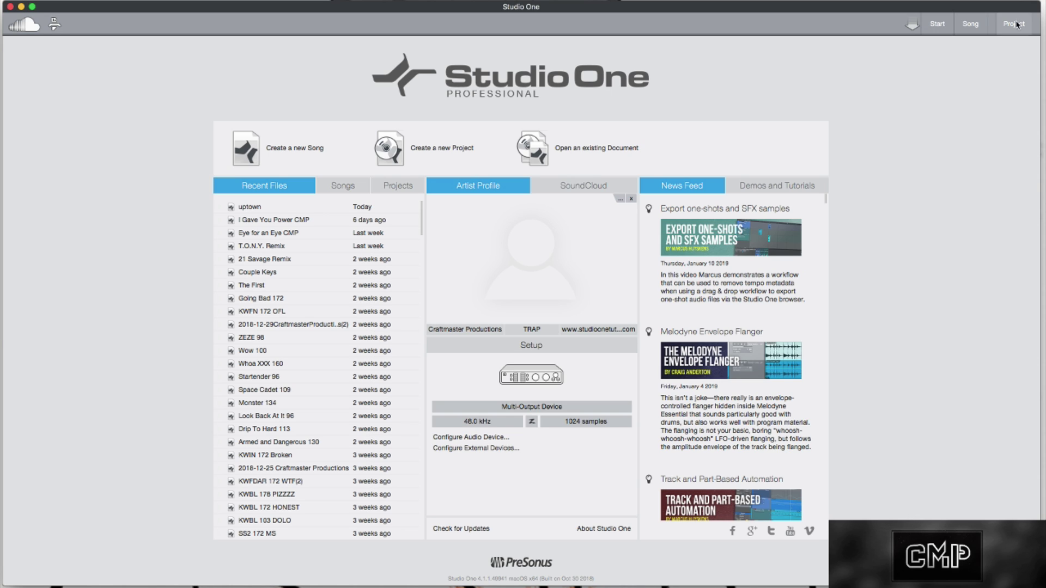
# Start creating a new song and reposition the New Song dialog over the start page
pyautogui.click(293, 152)
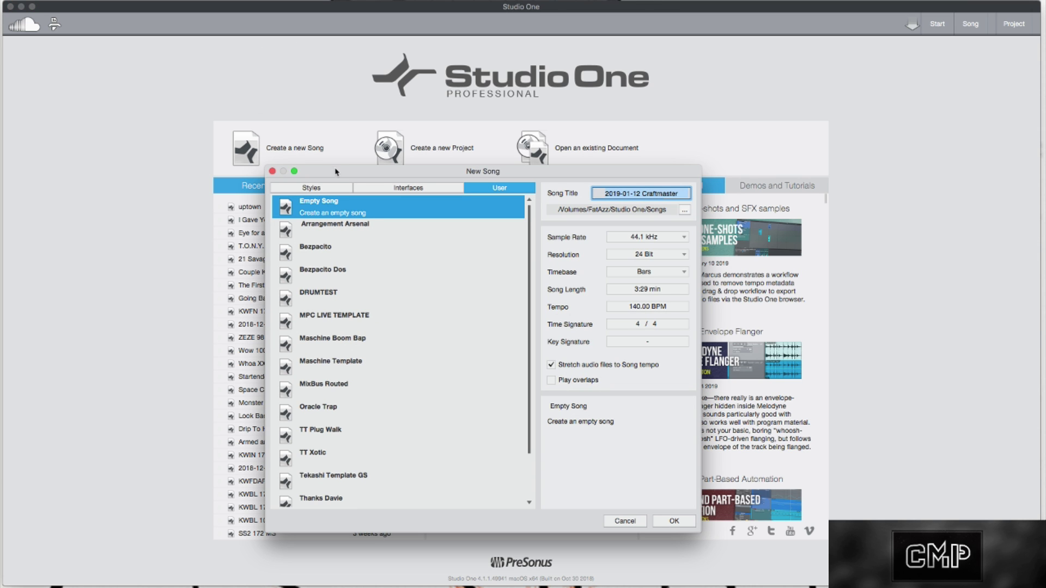
pyautogui.moveTo(337, 173); pyautogui.dragTo(78, 27)
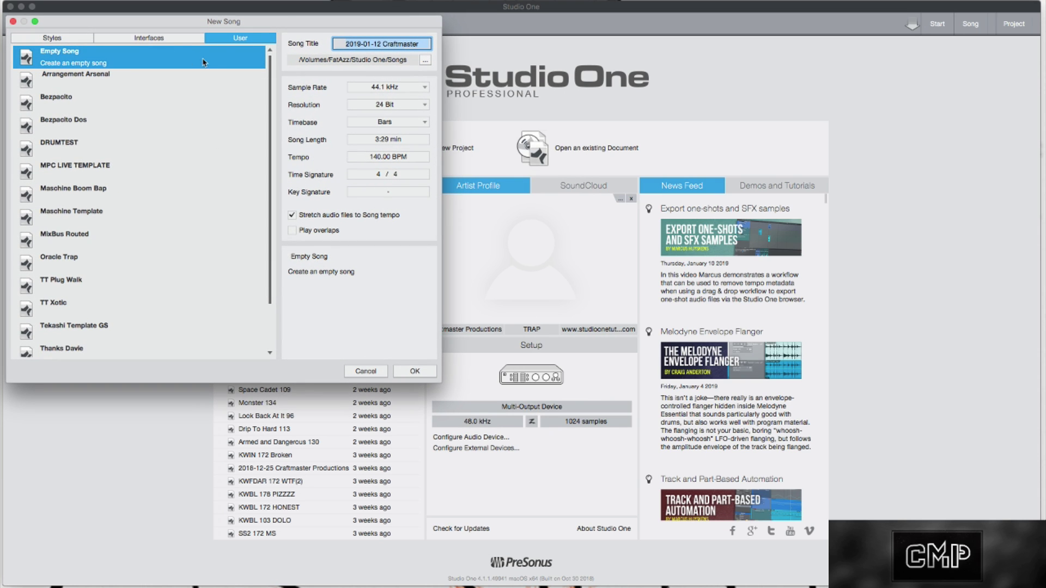
pyautogui.moveTo(288, 22); pyautogui.dragTo(668, 182)
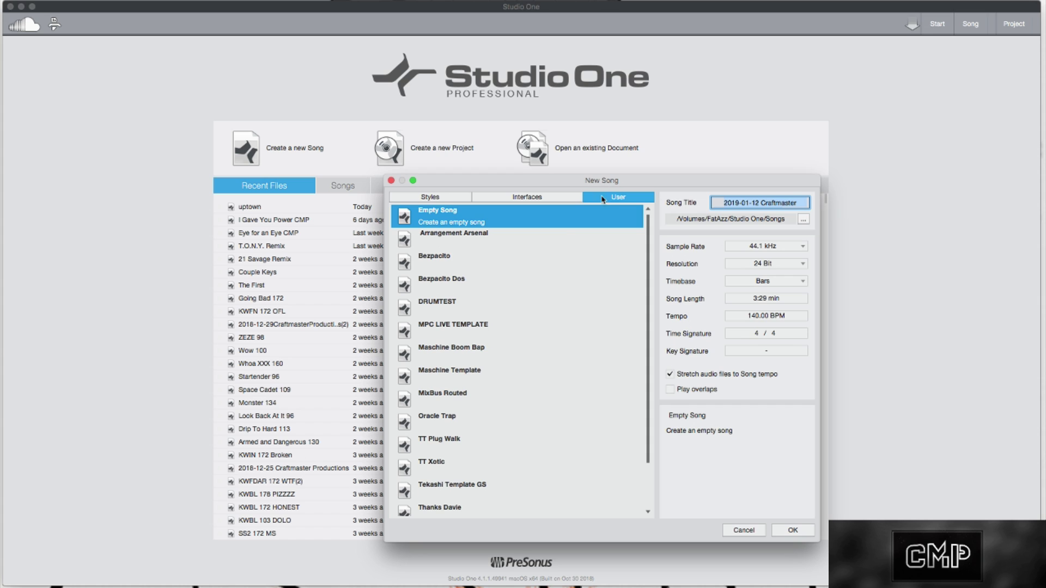
# Look through the complete list of user song templates, from Empty Song to Ultranova
pyautogui.scroll(-3, 474, 335)
pyautogui.scroll(3, 473, 353)
pyautogui.scroll(-3, 481, 464)
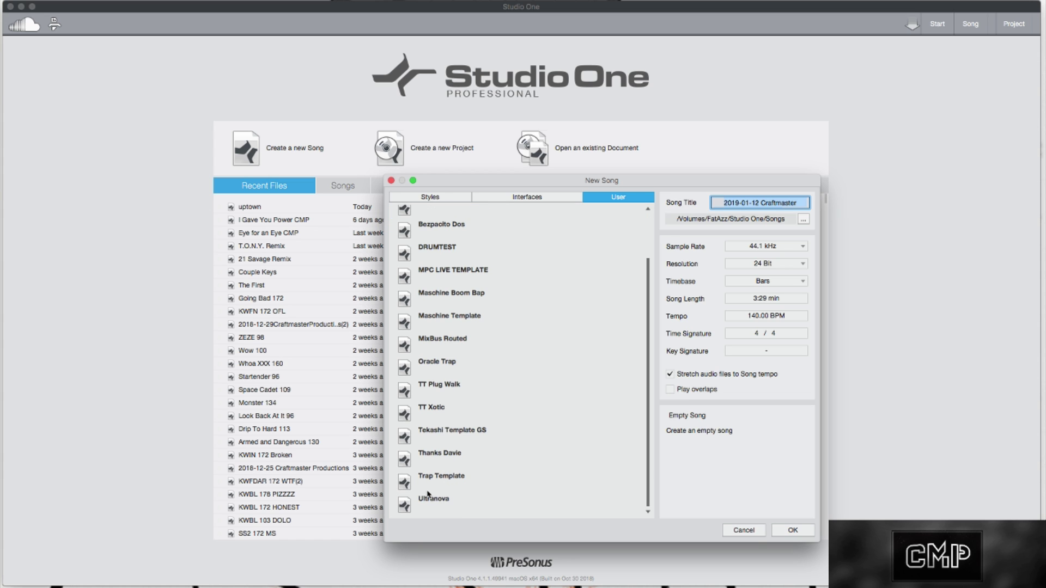
pyautogui.scroll(3, 570, 301)
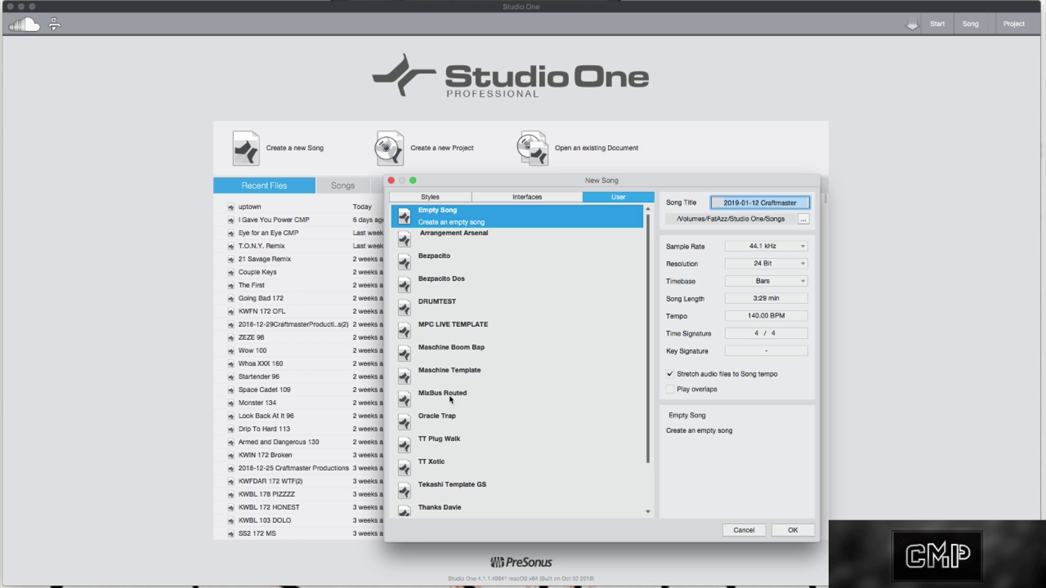
pyautogui.scroll(-3, 466, 390)
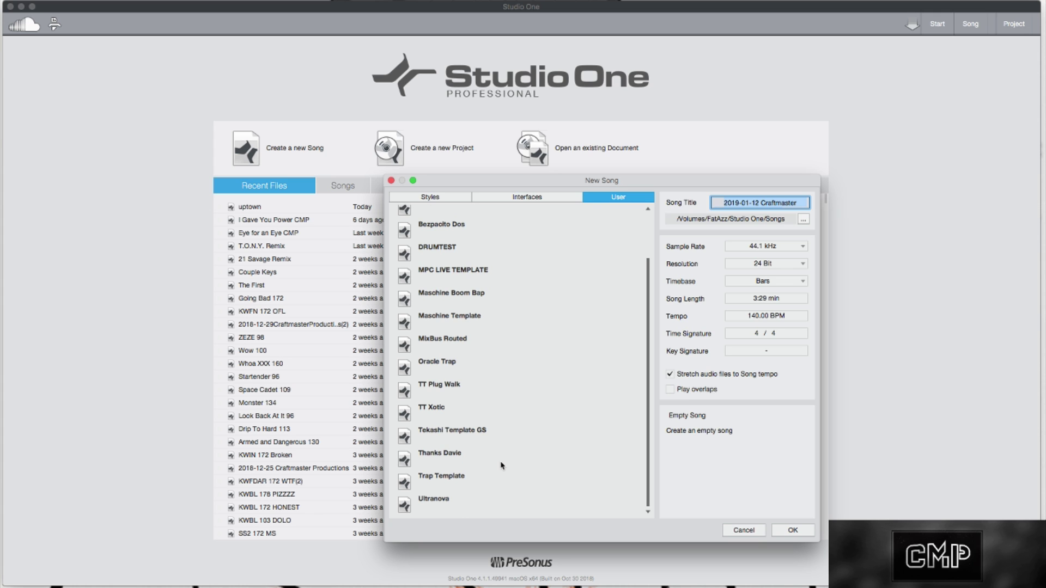
pyautogui.scroll(3, 500, 465)
pyautogui.scroll(-3, 500, 465)
pyautogui.scroll(3, 500, 465)
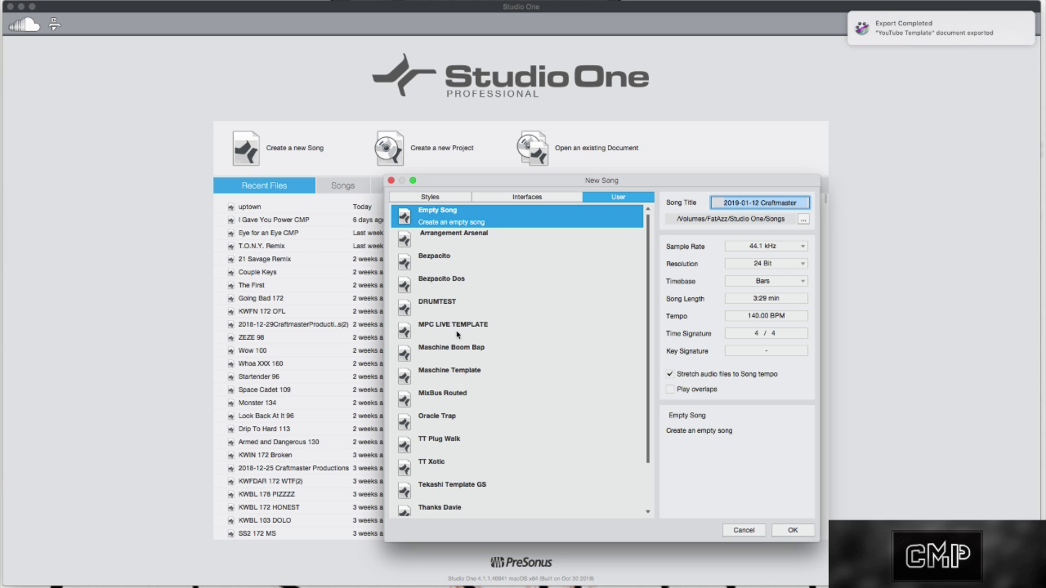
pyautogui.scroll(-3, 471, 345)
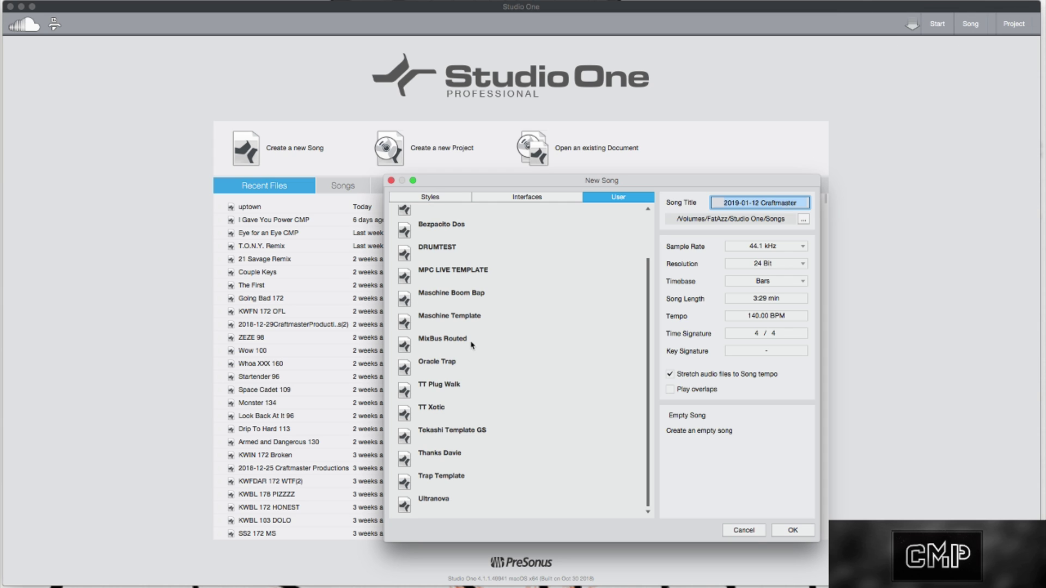
pyautogui.scroll(3, 472, 344)
# Compare the song templates offered in the Interfaces, Styles and User categories
pyautogui.click(542, 201)
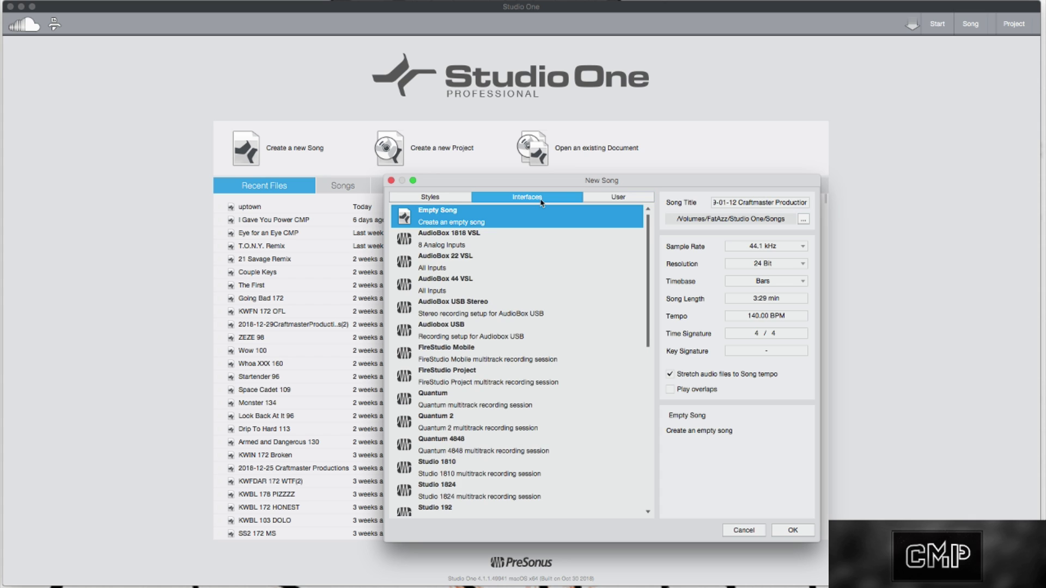
pyautogui.click(467, 197)
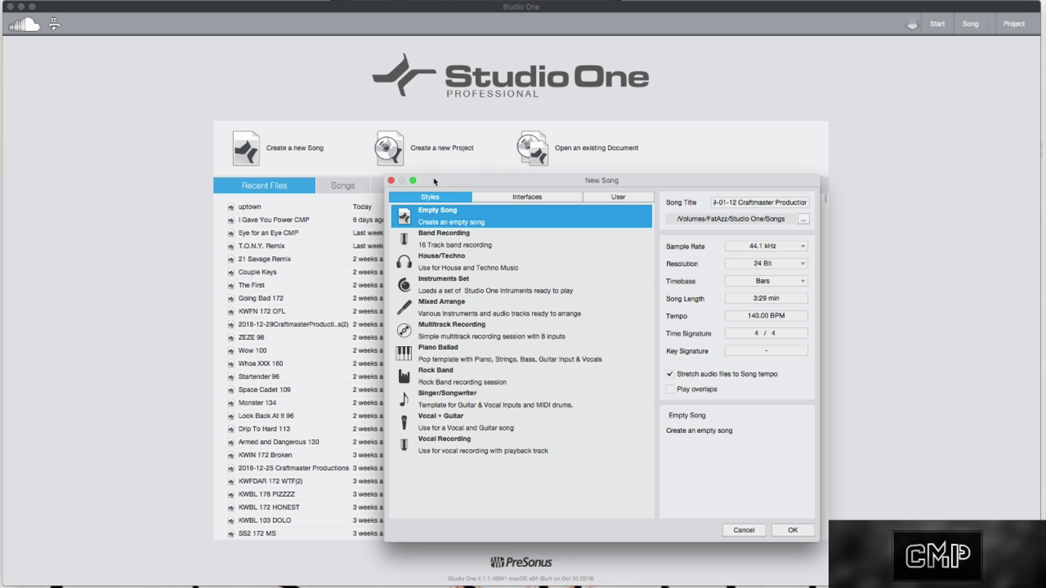
pyautogui.click(641, 198)
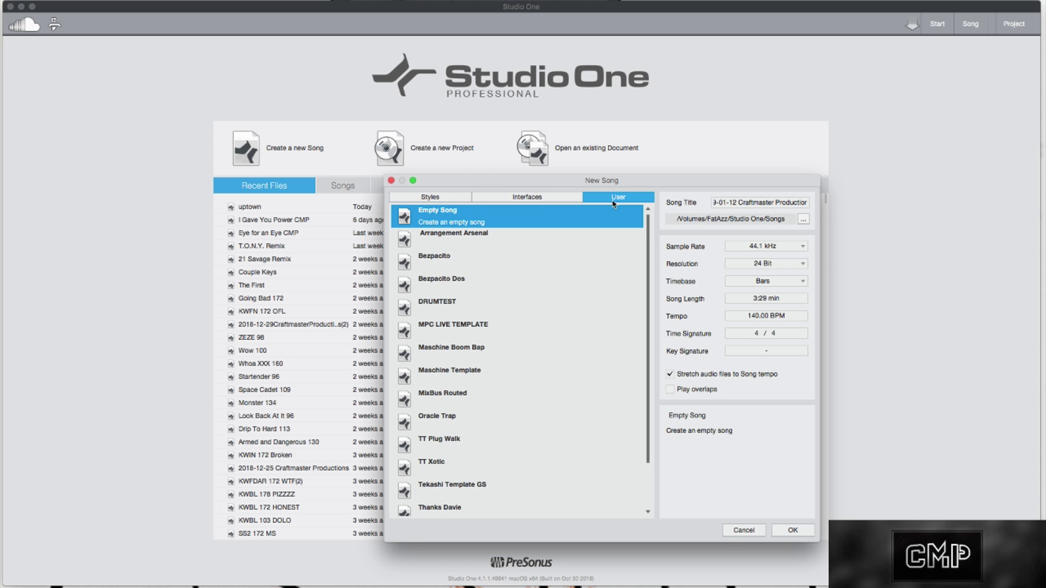
pyautogui.click(460, 196)
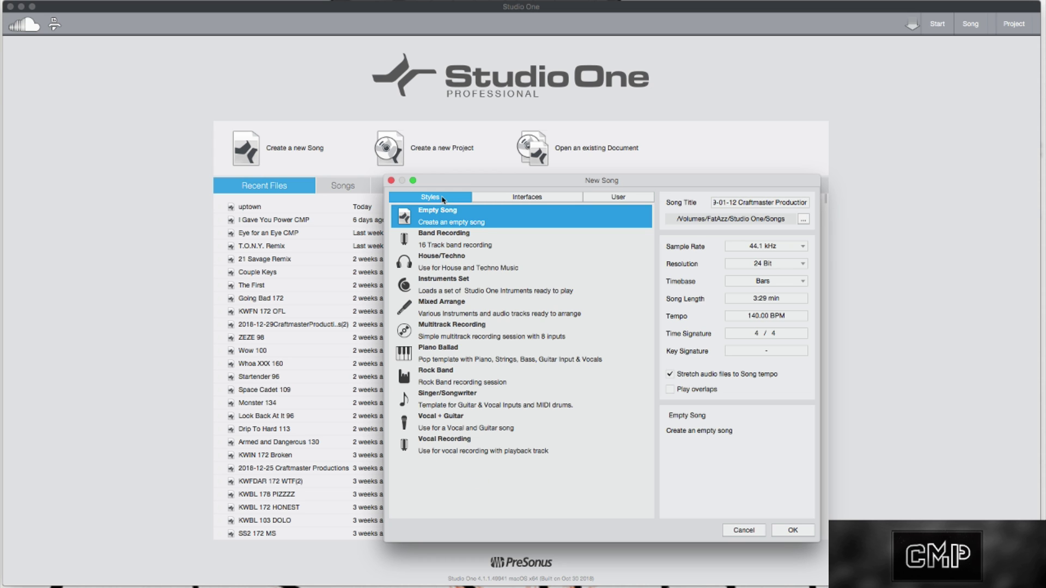
pyautogui.click(624, 197)
pyautogui.click(533, 197)
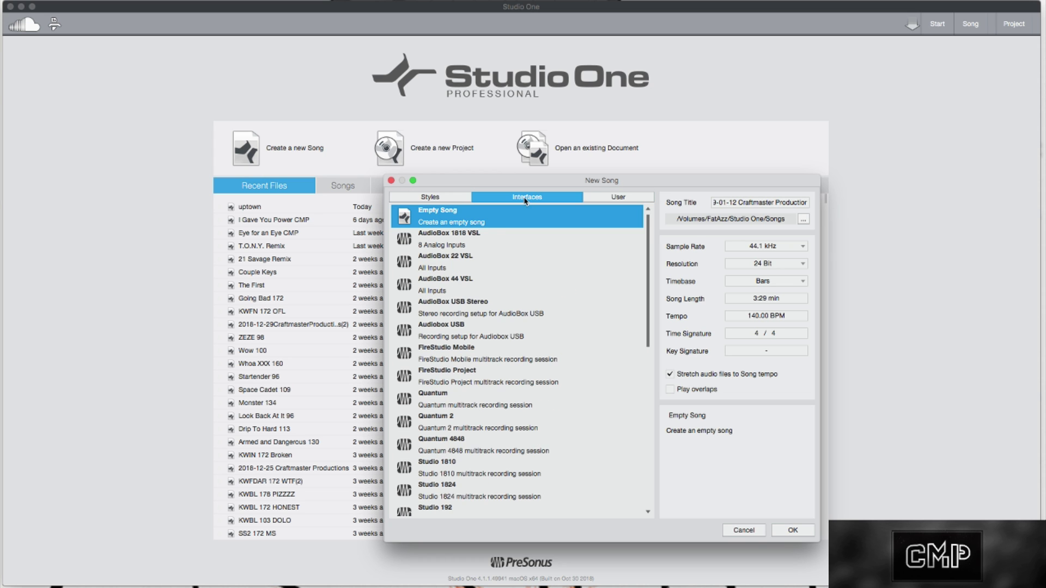
pyautogui.click(615, 202)
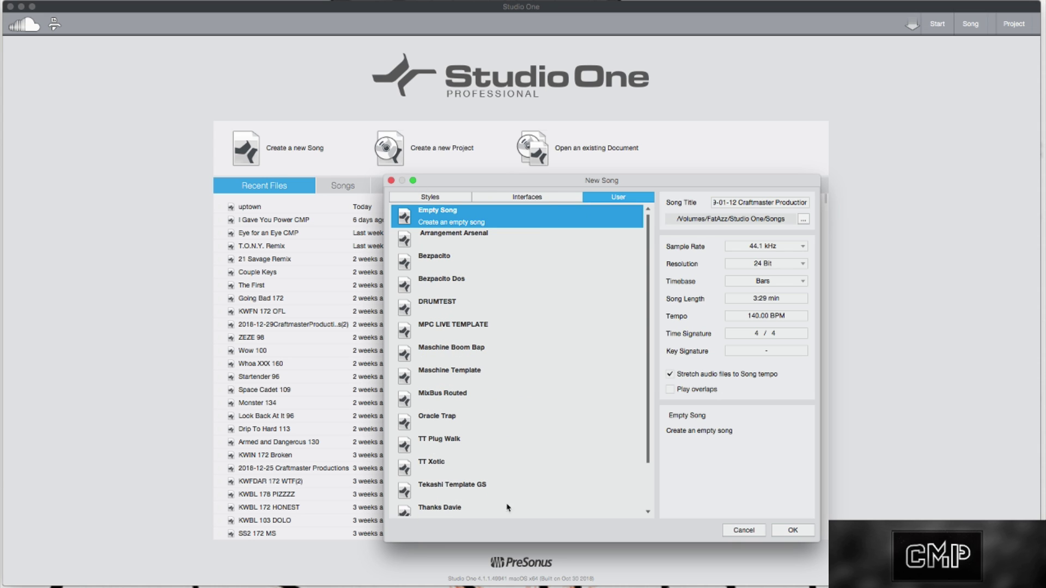
# Create a new song from the user template Thanks Davie, keeping its default title and settings
pyautogui.scroll(-2, 431, 407)
pyautogui.scroll(3, 434, 411)
pyautogui.scroll(-3, 458, 441)
pyautogui.click(470, 459)
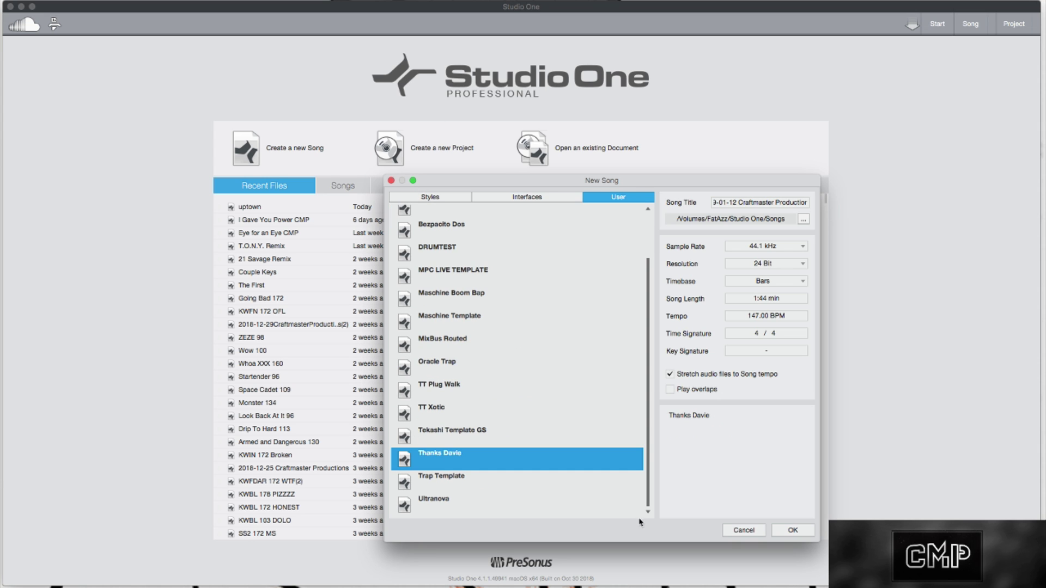
pyautogui.click(807, 530)
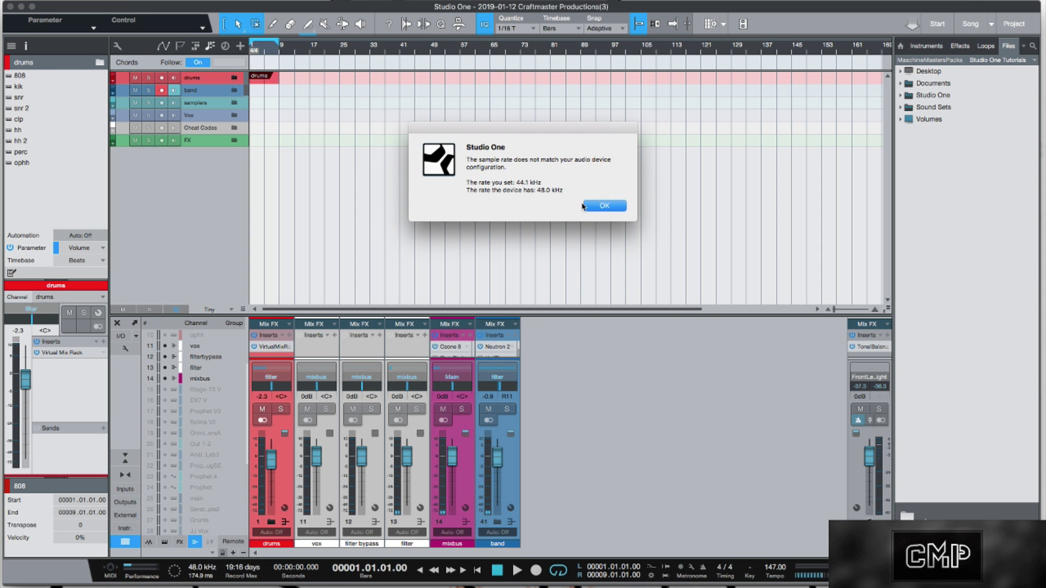
pyautogui.click(604, 206)
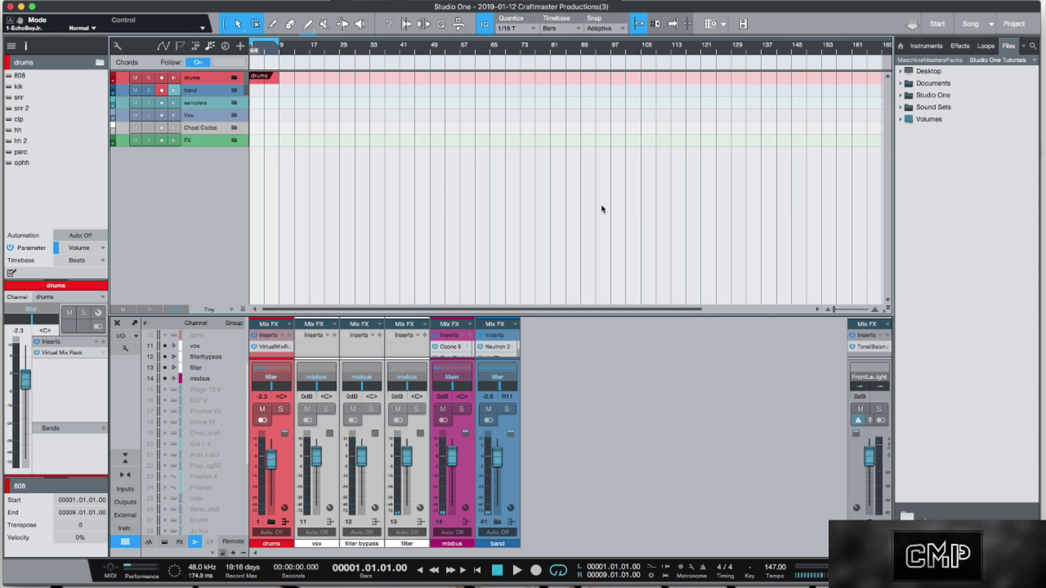
# Expand the drums, band, samplers, Vox, Cheat Codes and FX track folders in the arrangement
pyautogui.click(239, 80)
pyautogui.click(235, 203)
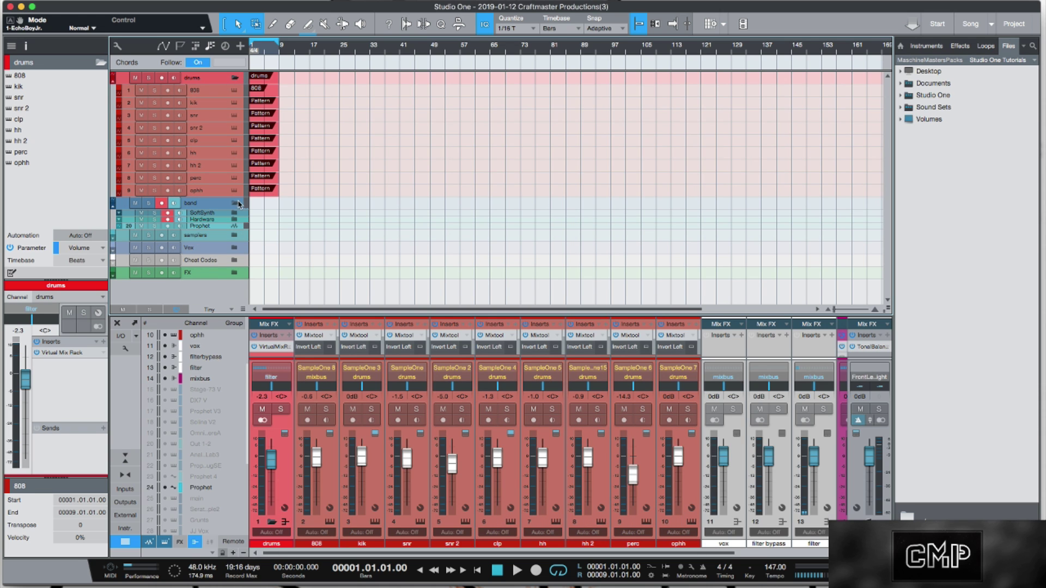
pyautogui.click(235, 235)
pyautogui.scroll(-1, 270, 228)
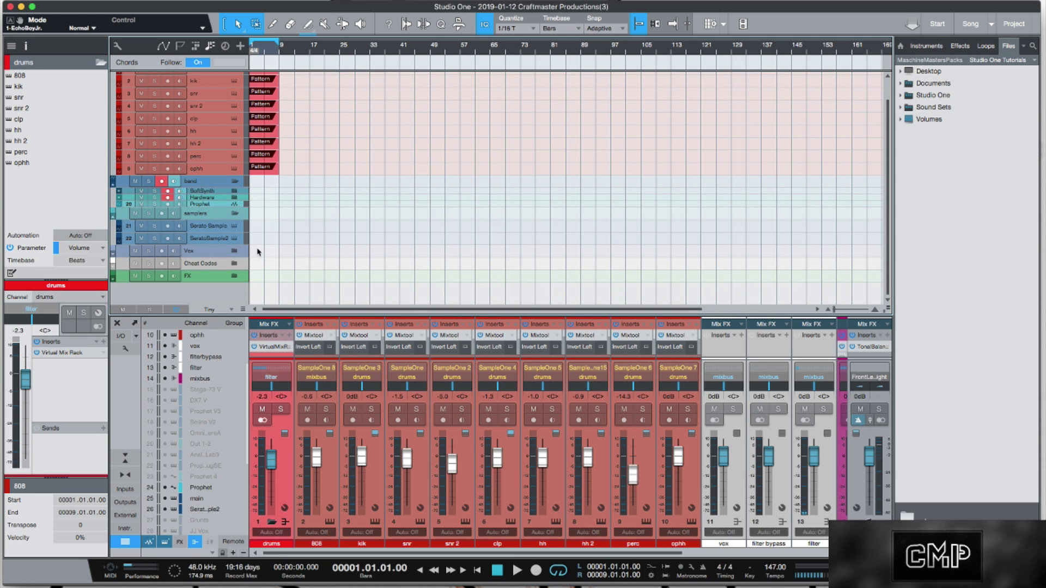
pyautogui.click(234, 253)
pyautogui.scroll(-3, 243, 256)
pyautogui.click(235, 266)
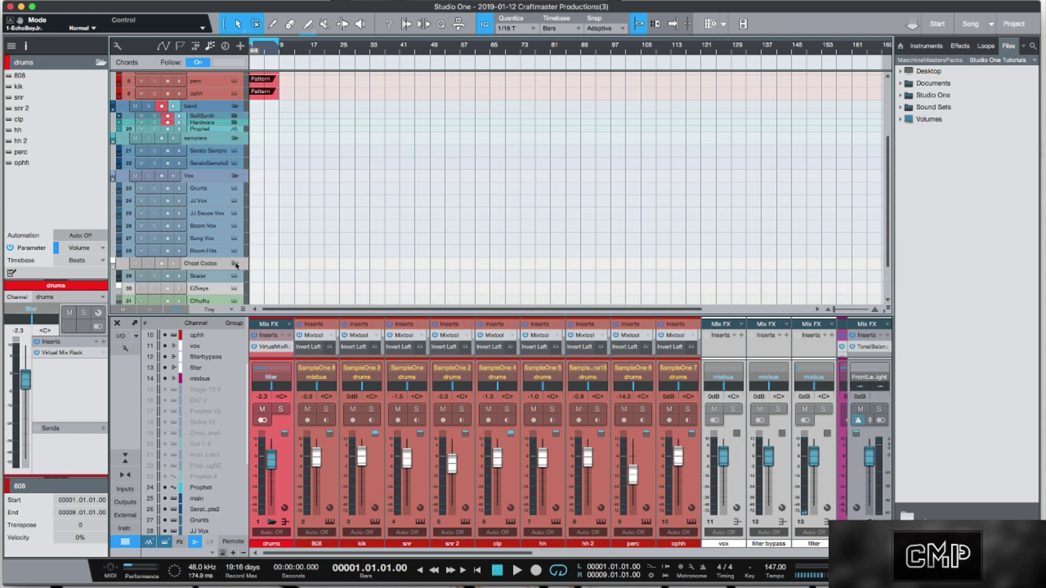
pyautogui.scroll(-2, 240, 275)
pyautogui.click(235, 277)
pyautogui.scroll(-1, 275, 246)
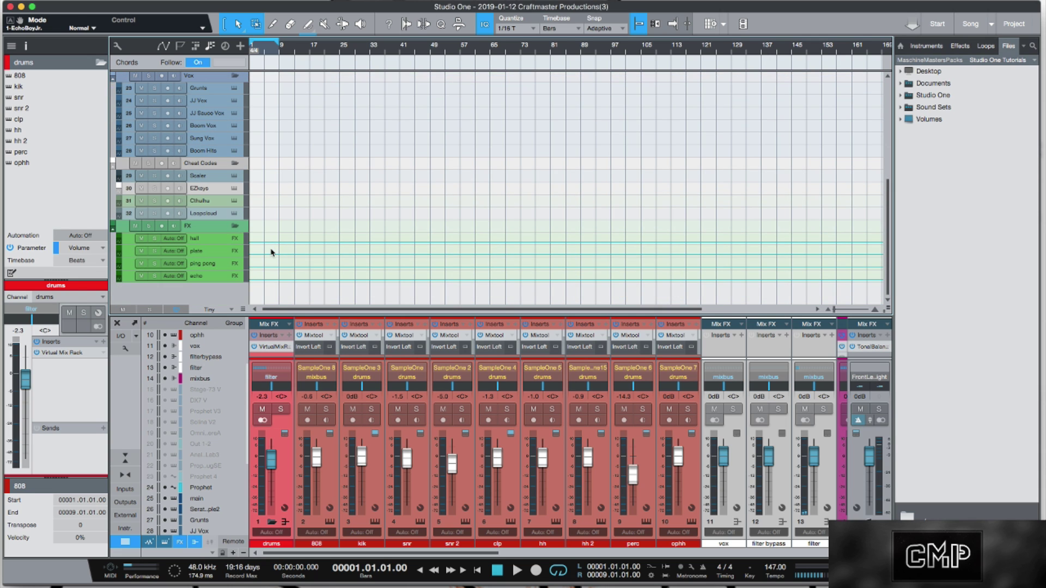
# Expand the SoftSynth and Hardware subfolders inside the band folder
pyautogui.scroll(1, 270, 252)
pyautogui.scroll(5, 271, 253)
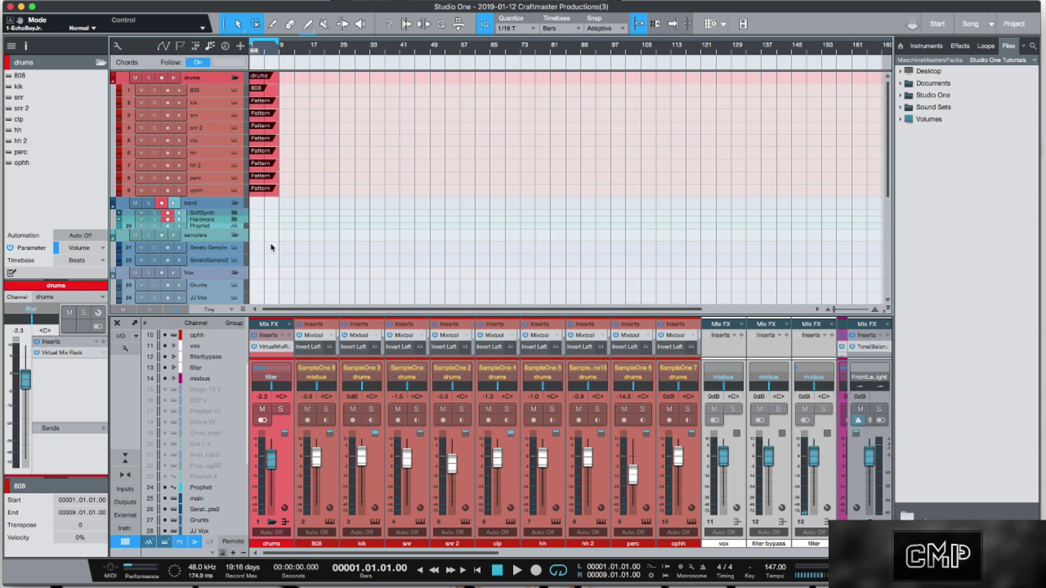
pyautogui.click(235, 213)
pyautogui.scroll(-5, 262, 238)
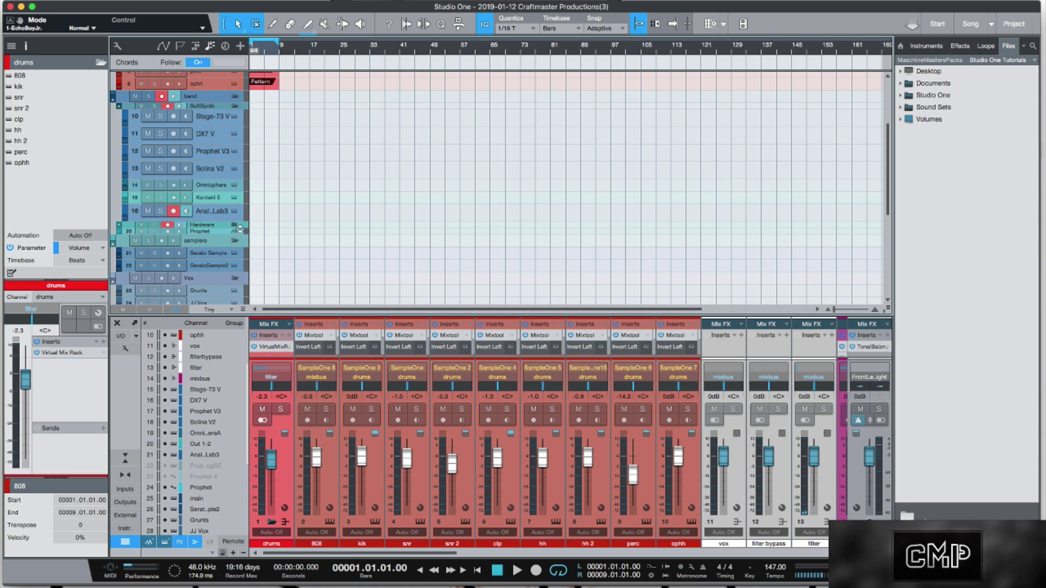
pyautogui.click(235, 223)
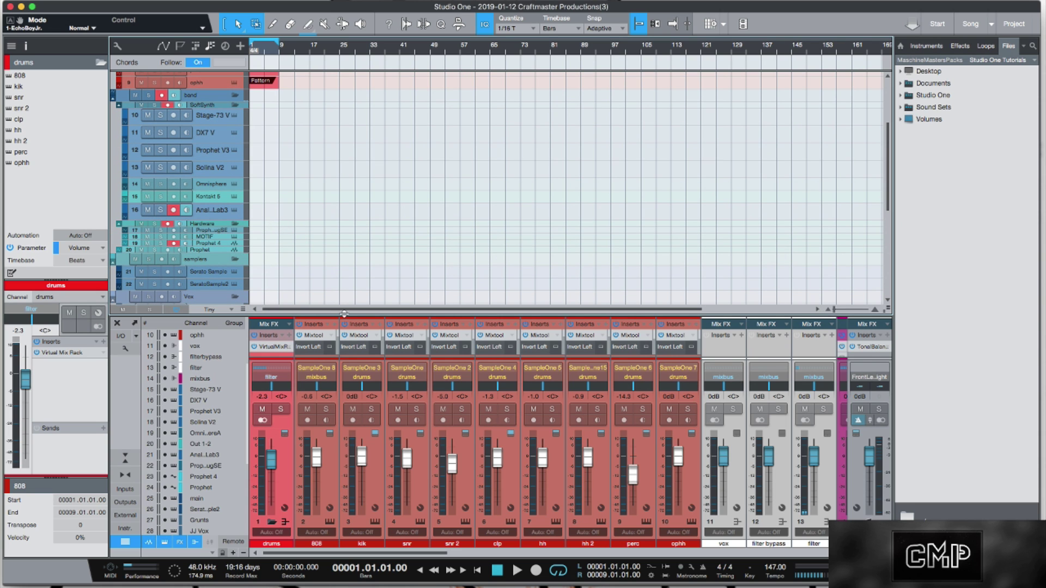
# Hide the console and reduce all tracks to the uniform Overview height in the arrangement
pyautogui.press('F3')
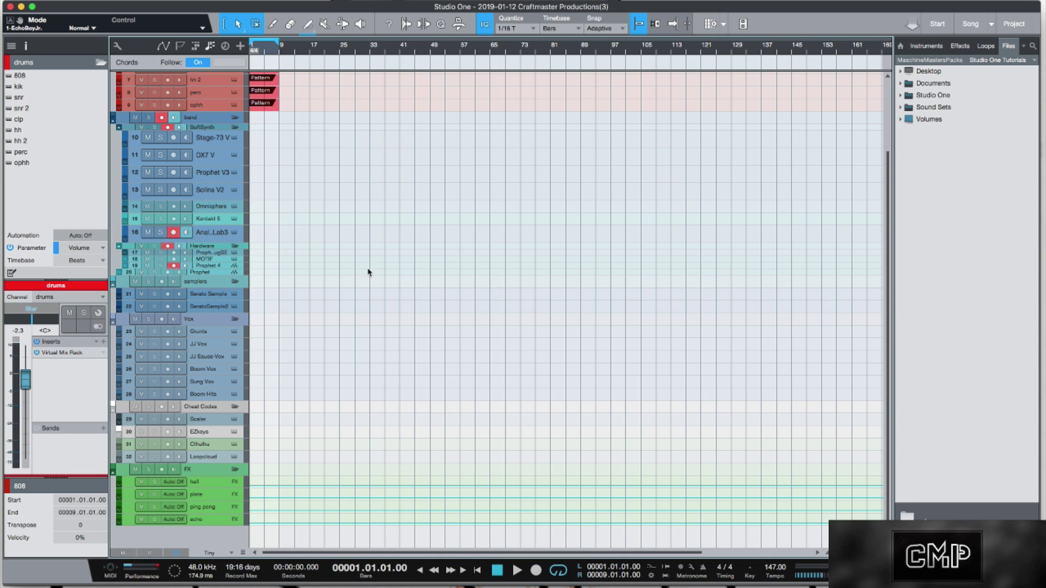
pyautogui.scroll(3, 355, 183)
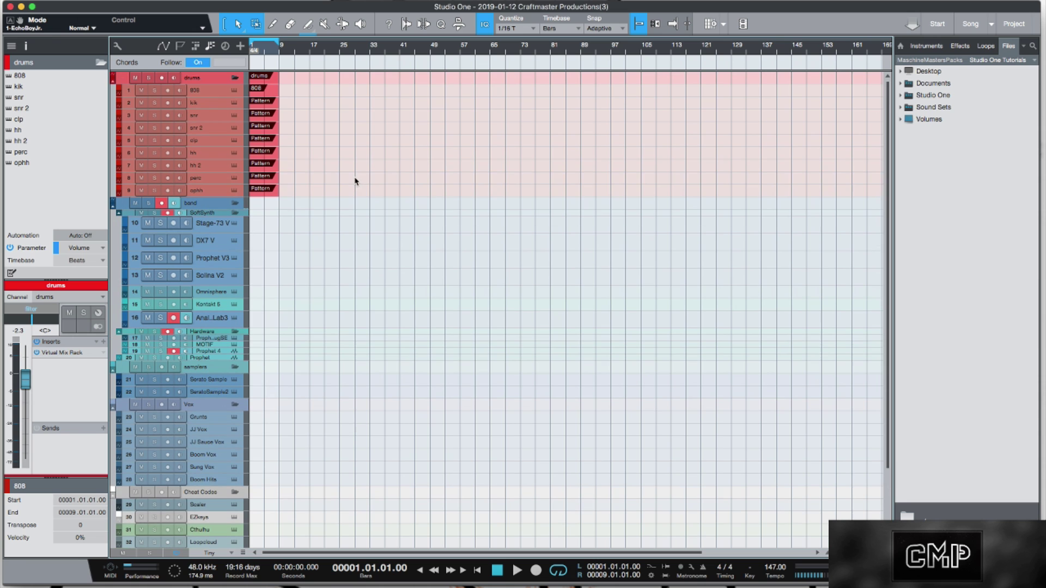
pyautogui.hotkey('shift', 'e')
pyautogui.hotkey('shift', 'w')
pyautogui.hotkey('shift', 'w')
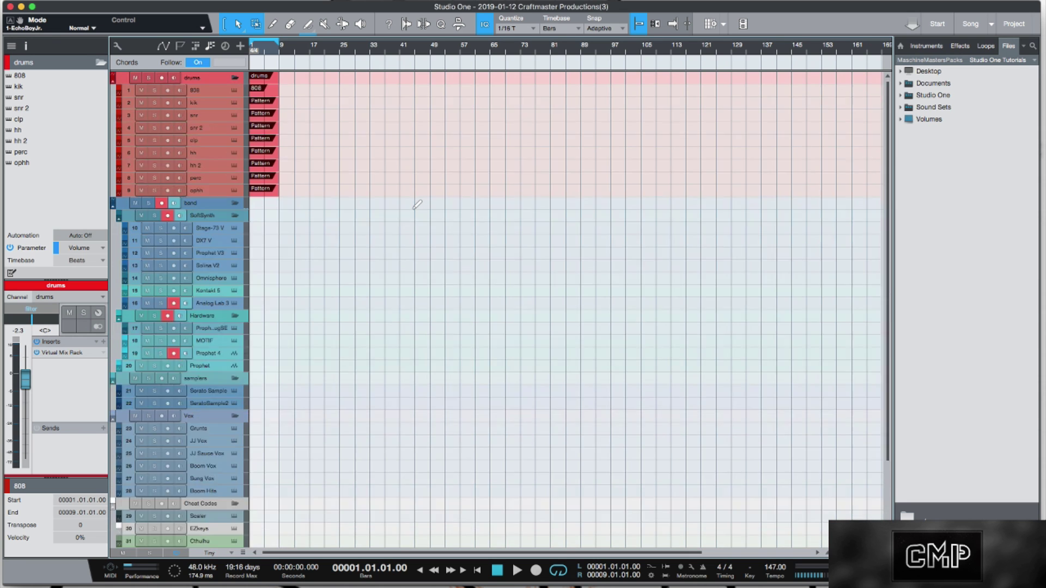
pyautogui.hotkey('shift', 'e')
pyautogui.hotkey('shift', 'w')
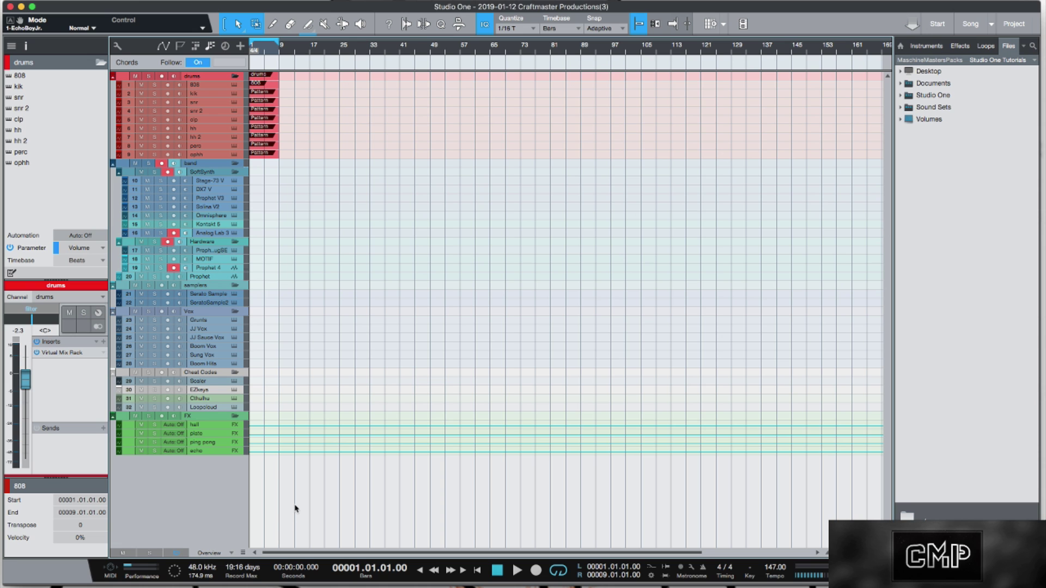
# Show the console again and select the hall effects channel among the green FX channels
pyautogui.press('F3')
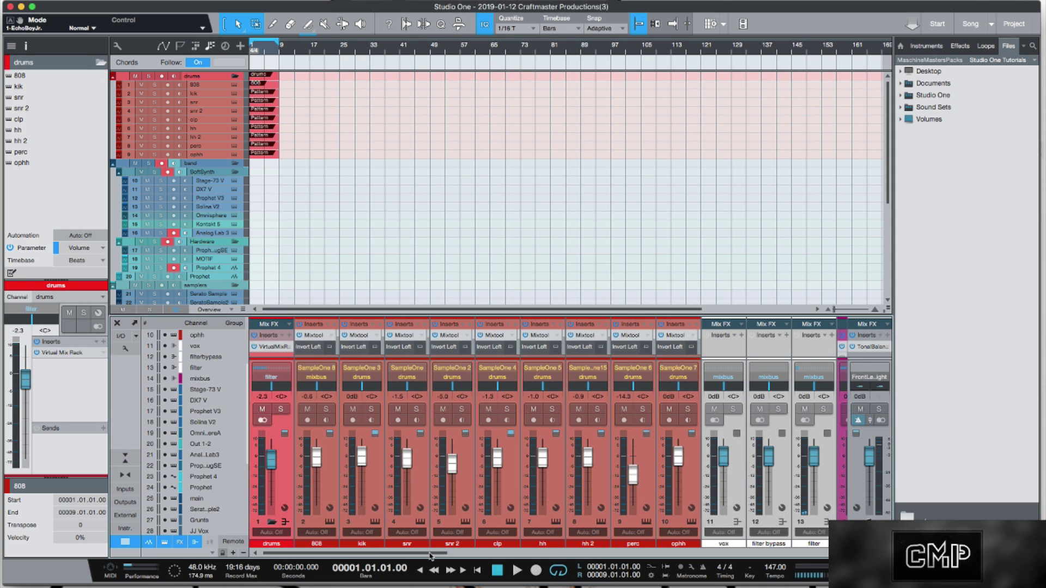
pyautogui.moveTo(431, 554); pyautogui.dragTo(814, 554)
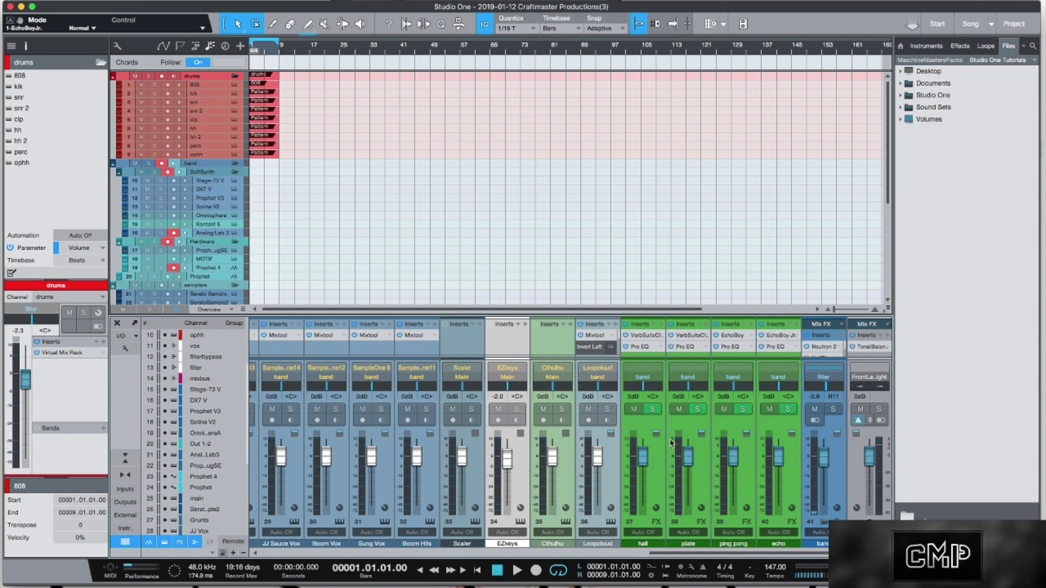
pyautogui.rightClick(646, 462)
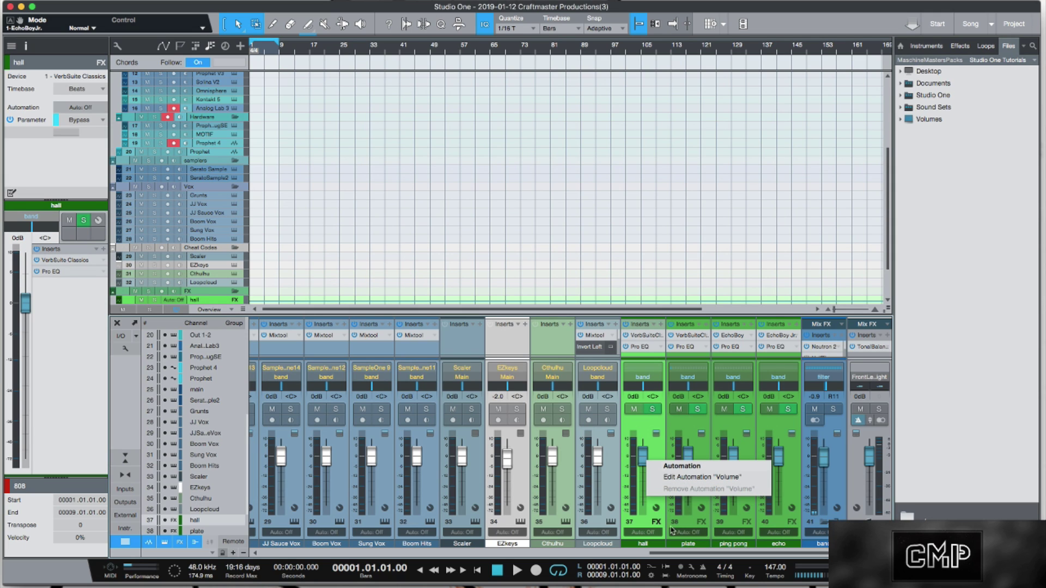
pyautogui.click(647, 522)
# Look at the Pack Folder command available for the hall, plate, ping pong and echo FX tracks without applying it
pyautogui.scroll(-3, 313, 264)
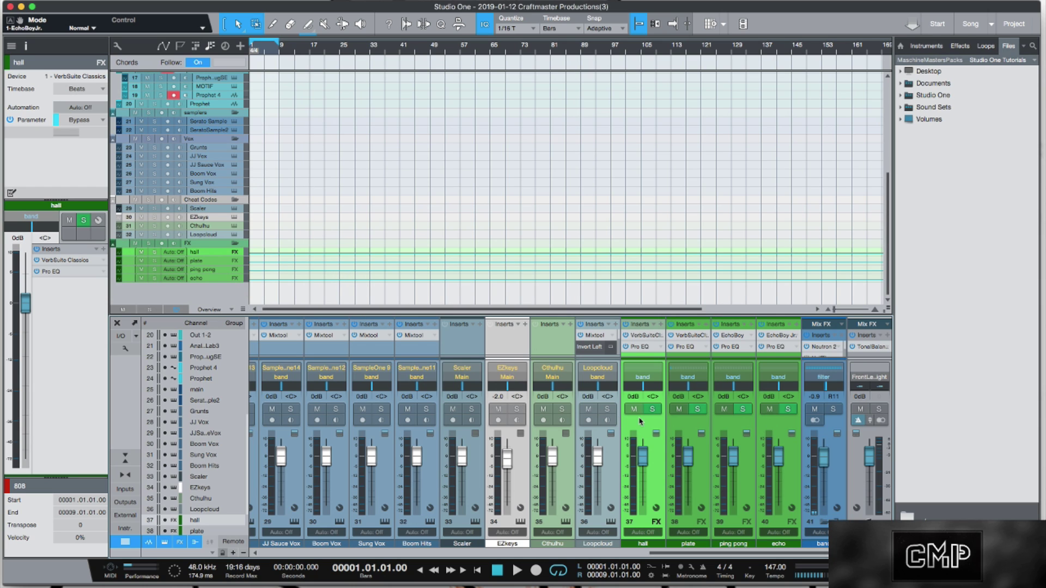
pyautogui.rightClick(218, 274)
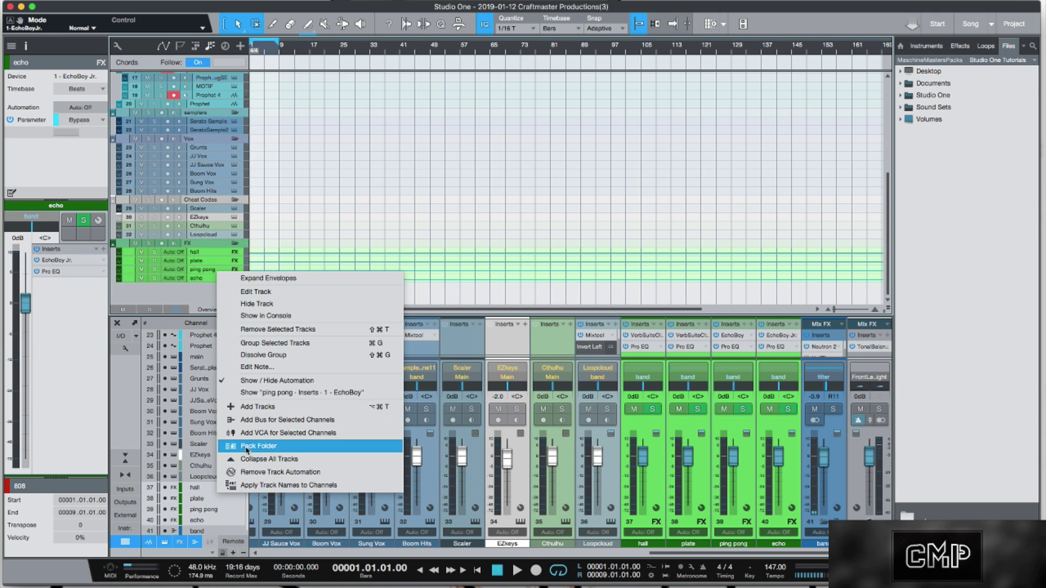
pyautogui.click(361, 208)
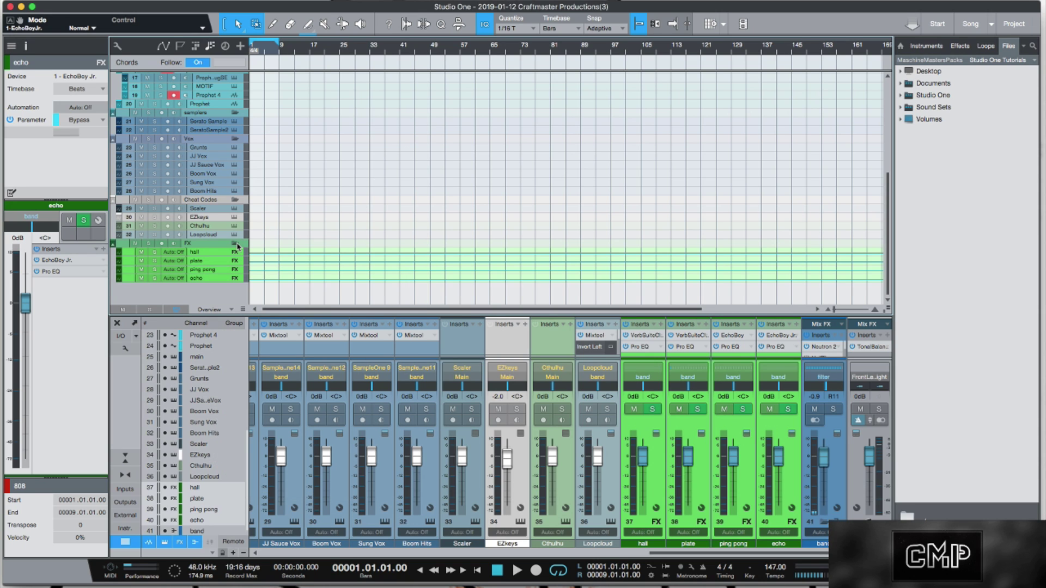
# Collapse the FX, Cheat Codes, Vox, samplers, Hardware, band and drums folders in the arrangement
pyautogui.click(237, 245)
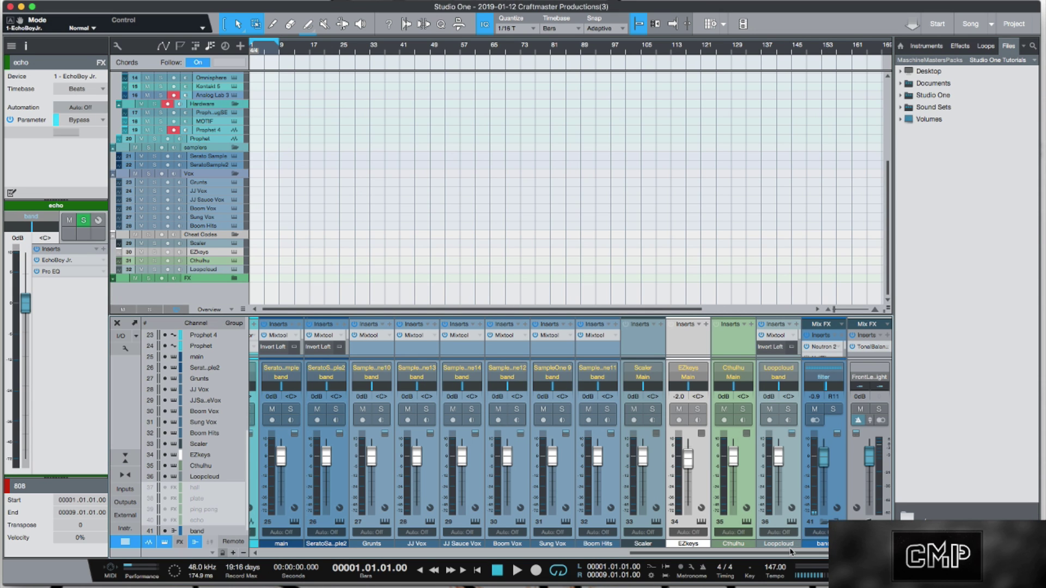
pyautogui.moveTo(791, 552); pyautogui.dragTo(338, 551)
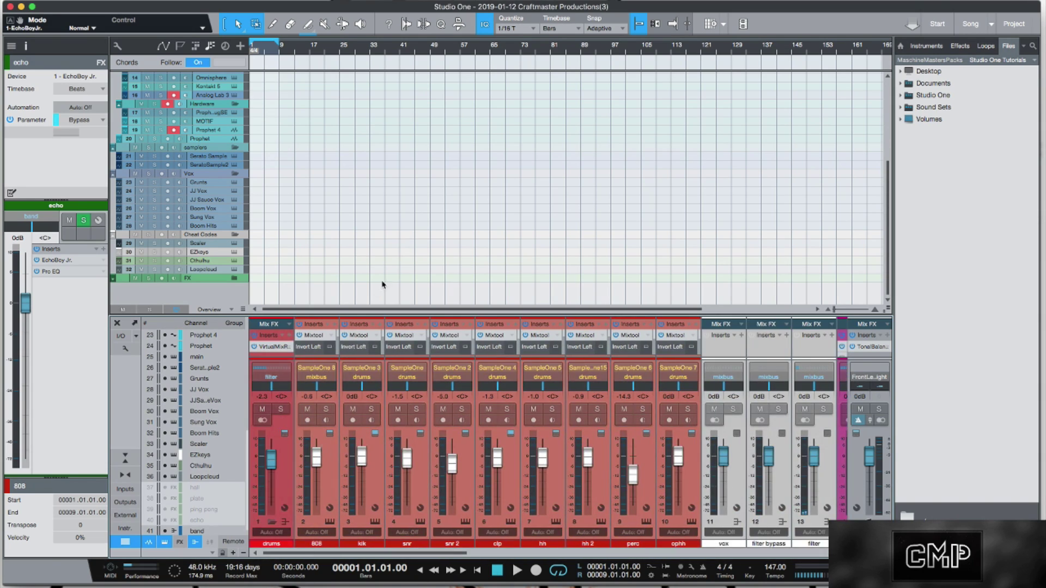
pyautogui.click(235, 234)
pyautogui.click(236, 208)
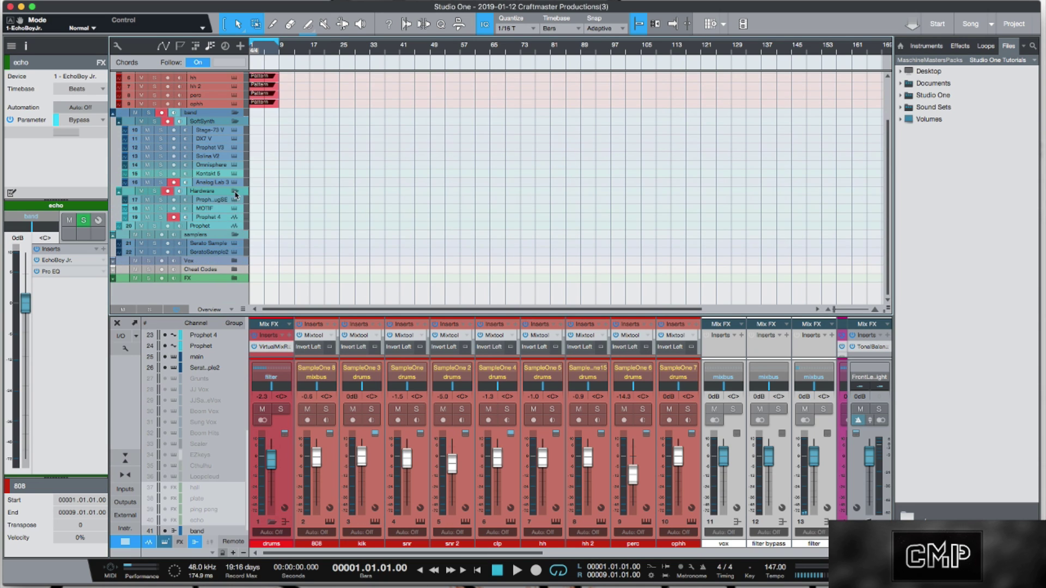
pyautogui.click(235, 234)
pyautogui.click(236, 208)
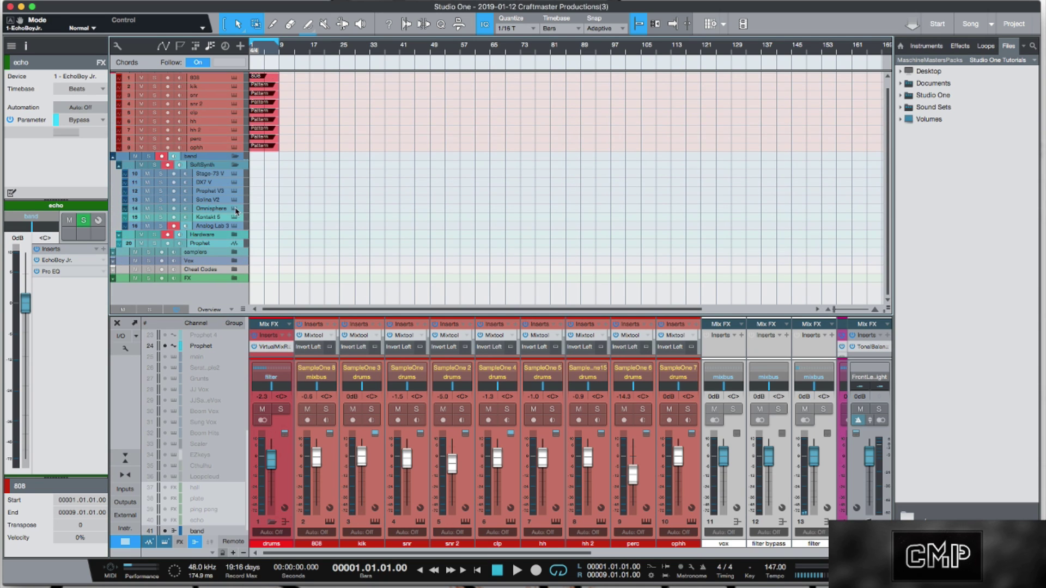
pyautogui.click(236, 157)
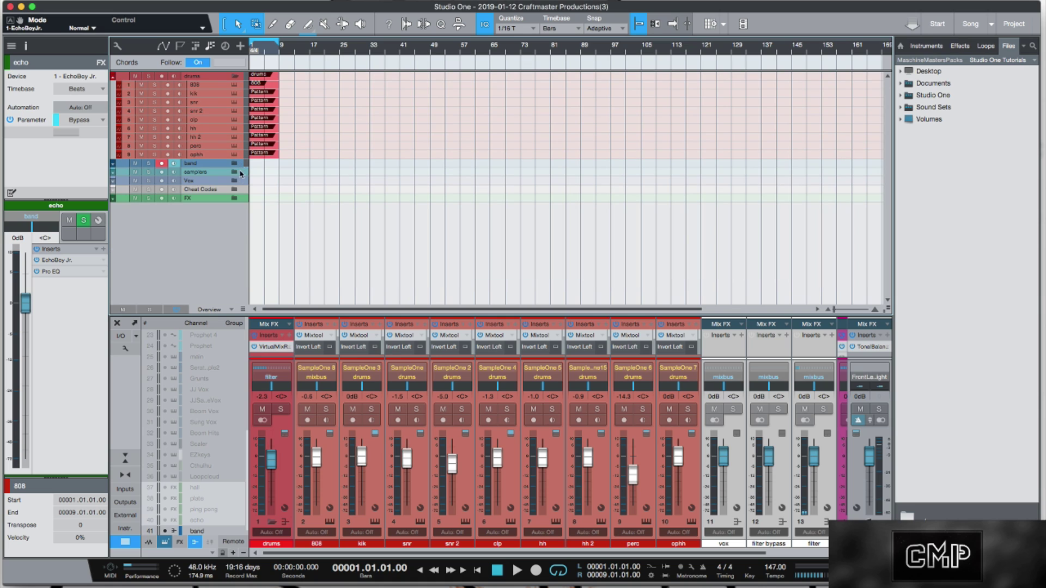
pyautogui.click(236, 76)
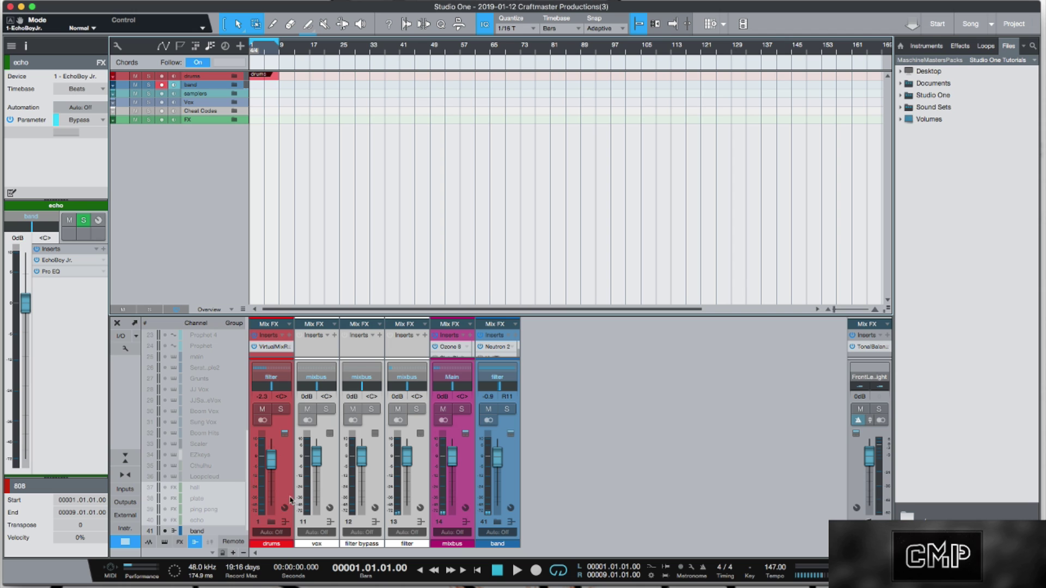
# Move the band channel beside the drums channel in the console, then expand and collapse both folders from their channel strips
pyautogui.moveTo(504, 510); pyautogui.dragTo(309, 497)
pyautogui.click(272, 522)
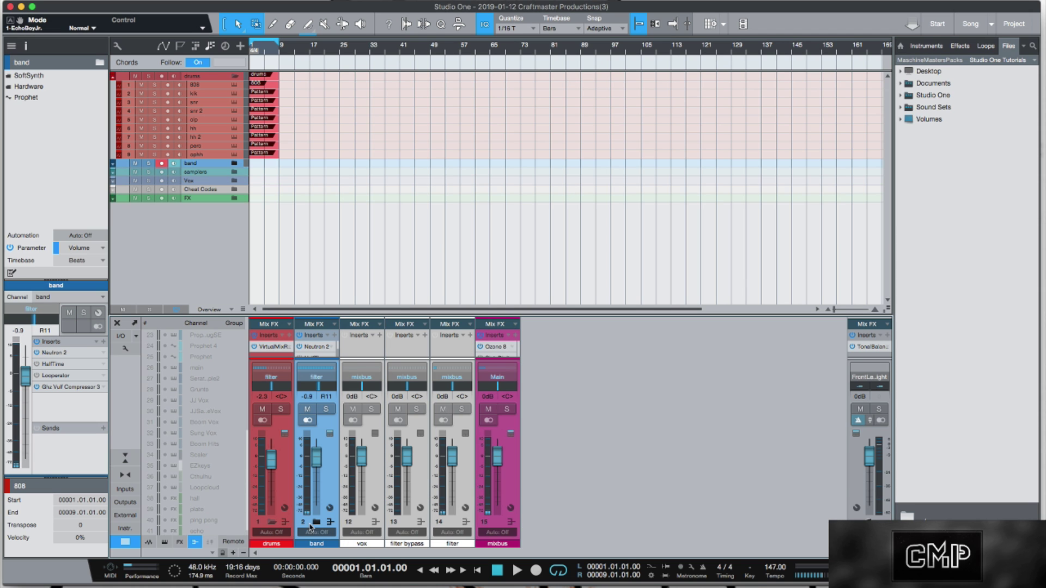
pyautogui.click(317, 522)
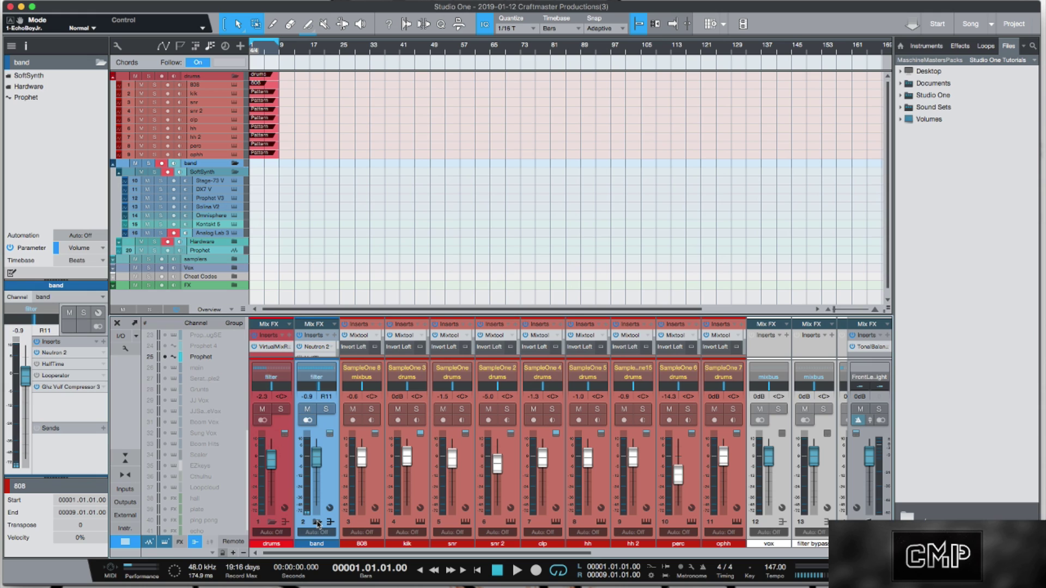
pyautogui.click(272, 523)
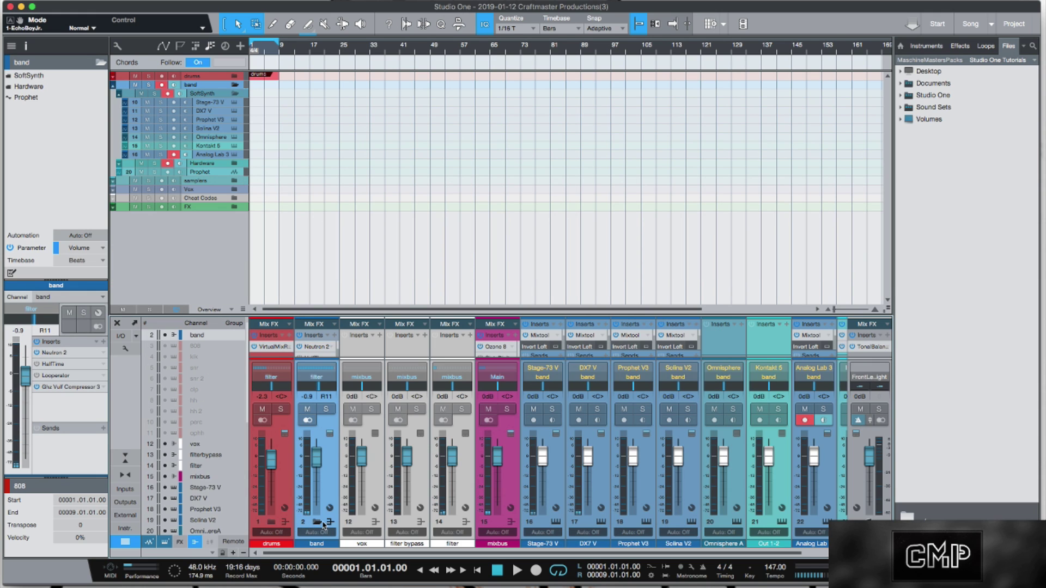
pyautogui.click(317, 522)
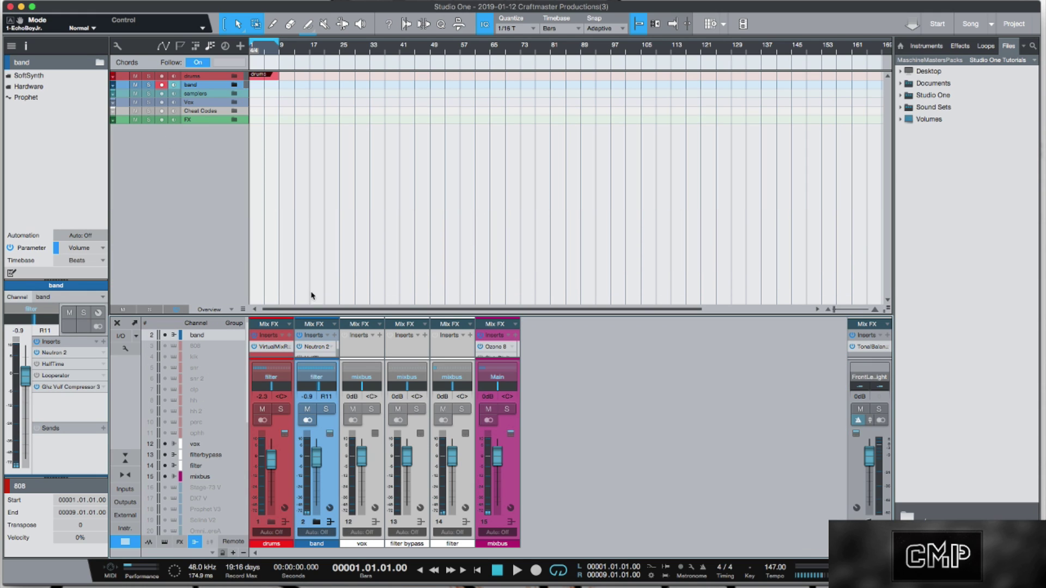
# Expand the drums folder in the arrangement and enlarge the tracks to the Normal height
pyautogui.click(234, 76)
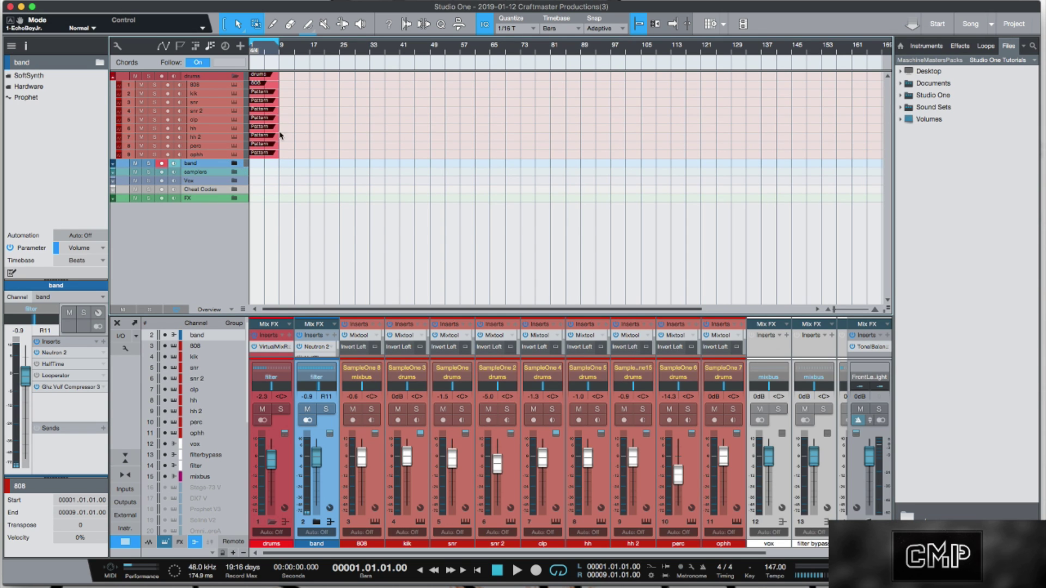
pyautogui.scroll(5, 292, 163)
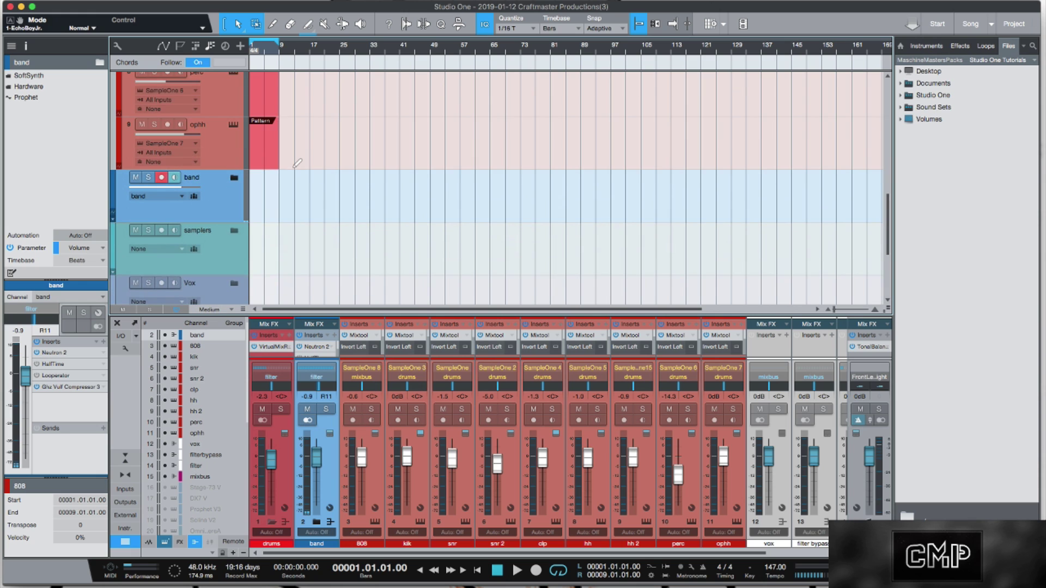
pyautogui.scroll(10, 294, 174)
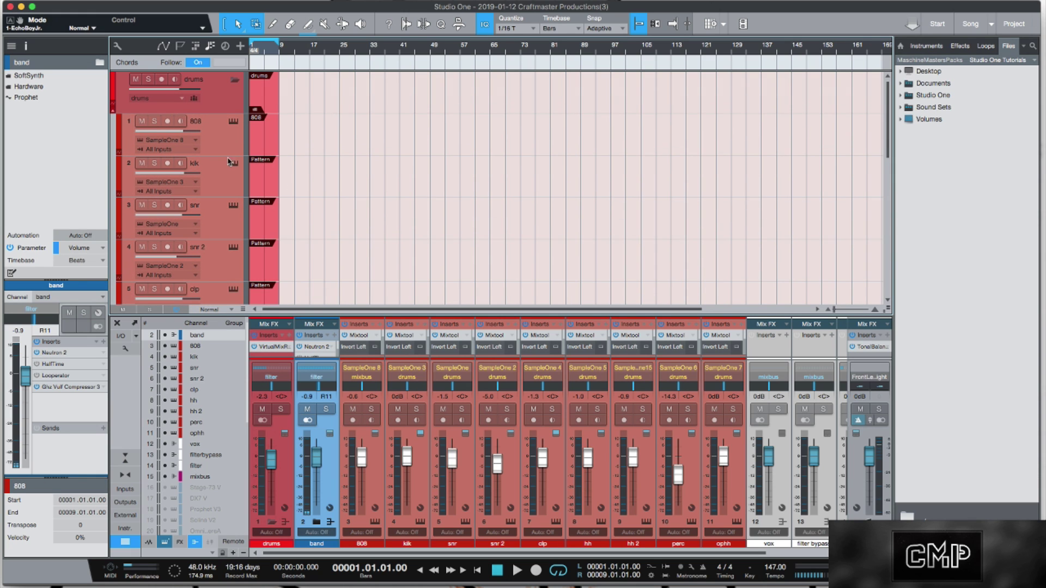
# View the samples in the SampleOne XT instruments of the 808 and snr tracks, closing each instrument window again
pyautogui.click(233, 121)
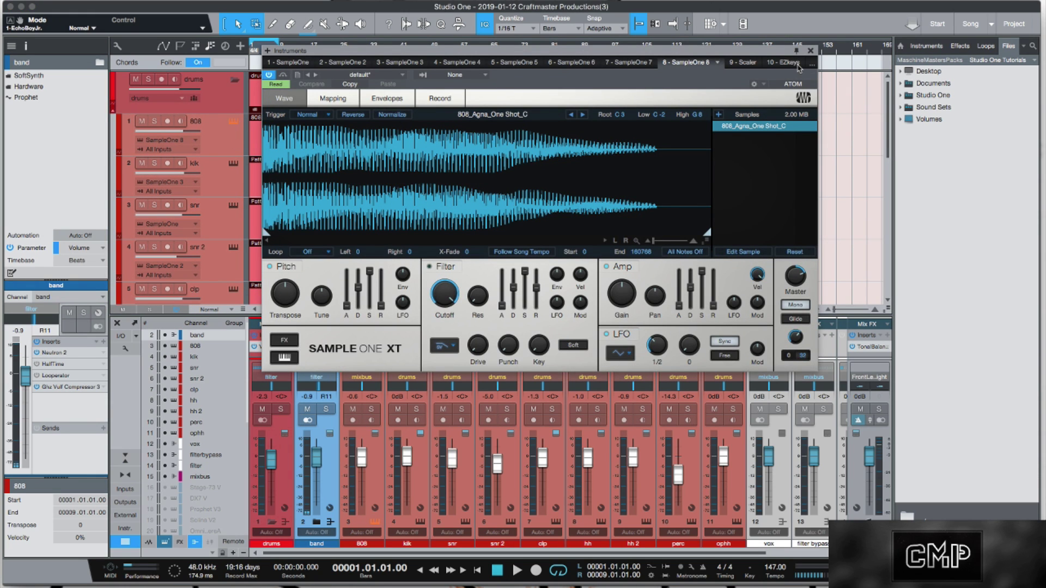
pyautogui.click(812, 51)
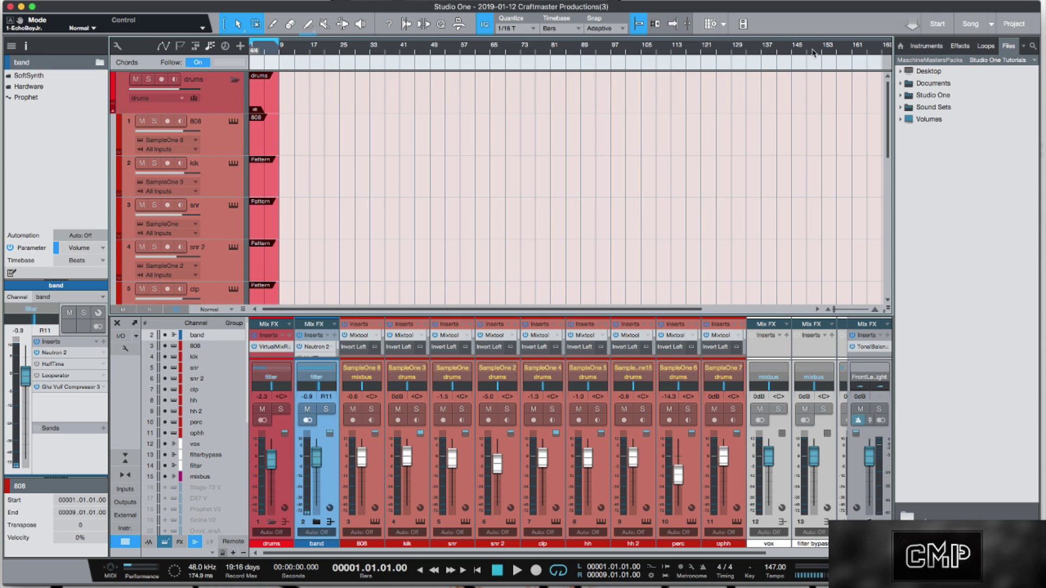
pyautogui.hotkey('shift', 'w')
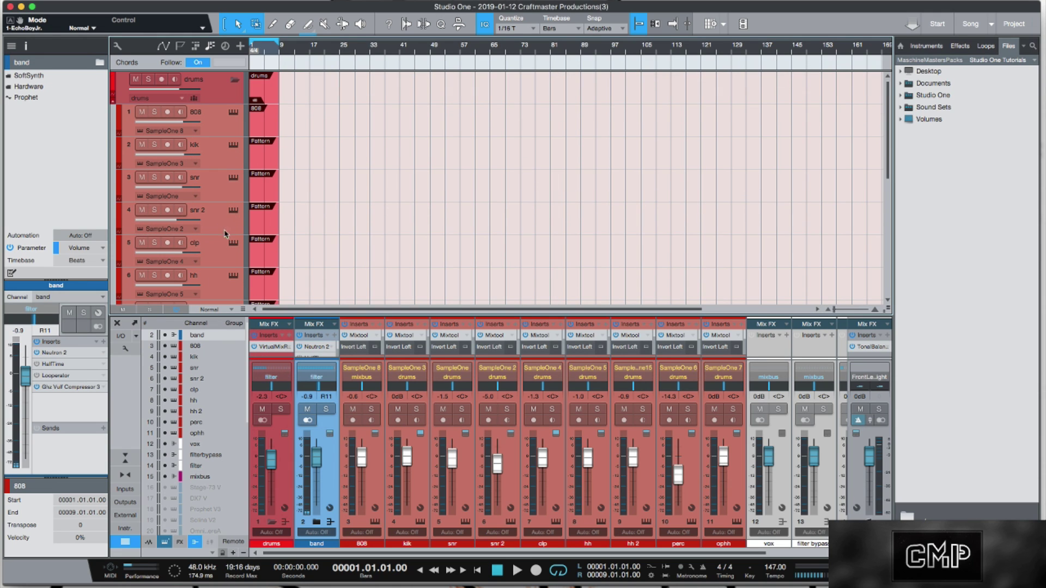
pyautogui.scroll(-6, 290, 233)
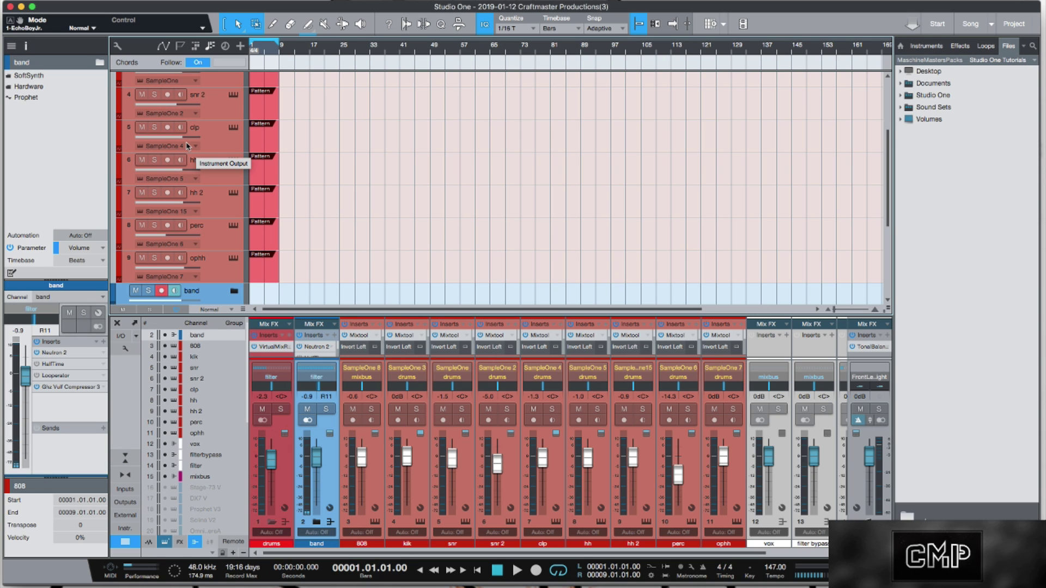
pyautogui.scroll(3, 188, 146)
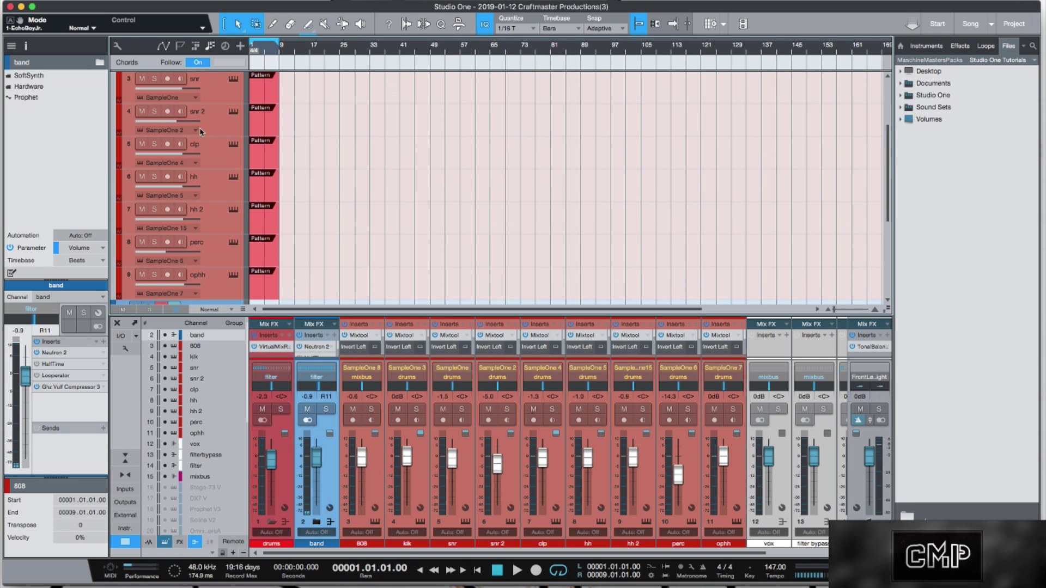
pyautogui.click(232, 110)
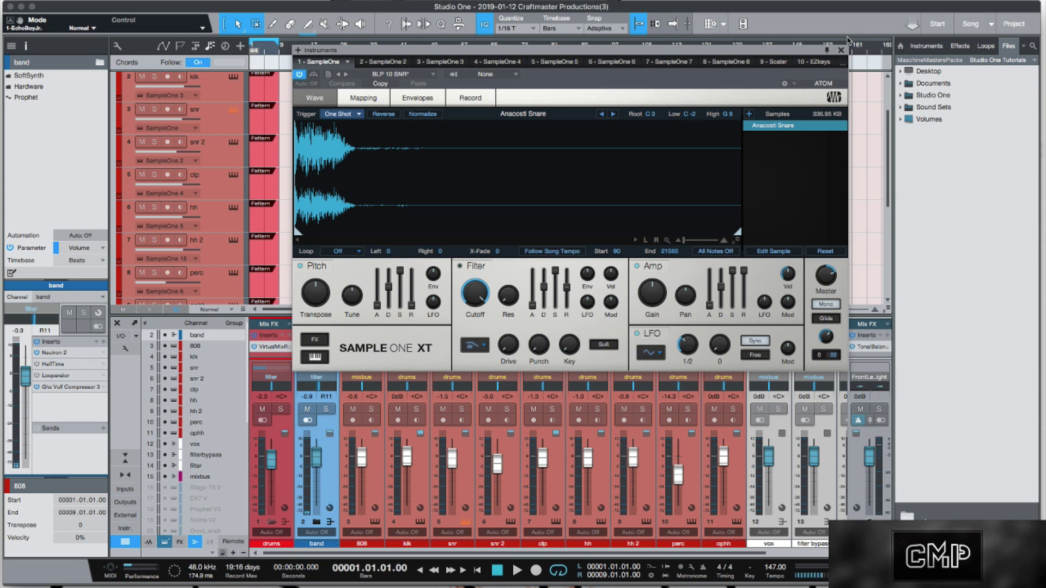
pyautogui.click(841, 51)
# Open the snr track's pattern in the pattern editor and play the song briefly
pyautogui.click(238, 191)
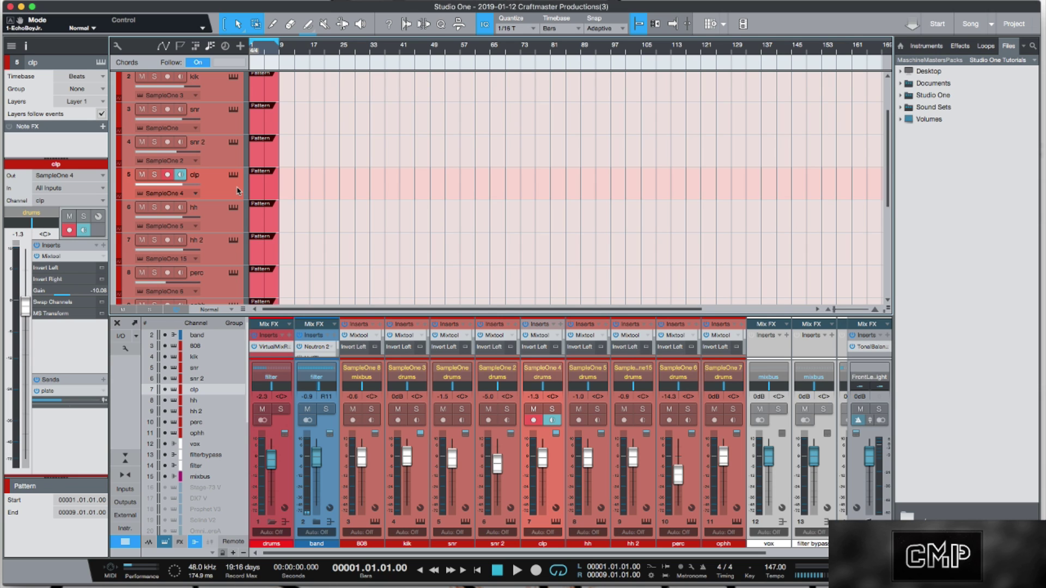
pyautogui.scroll(1, 303, 215)
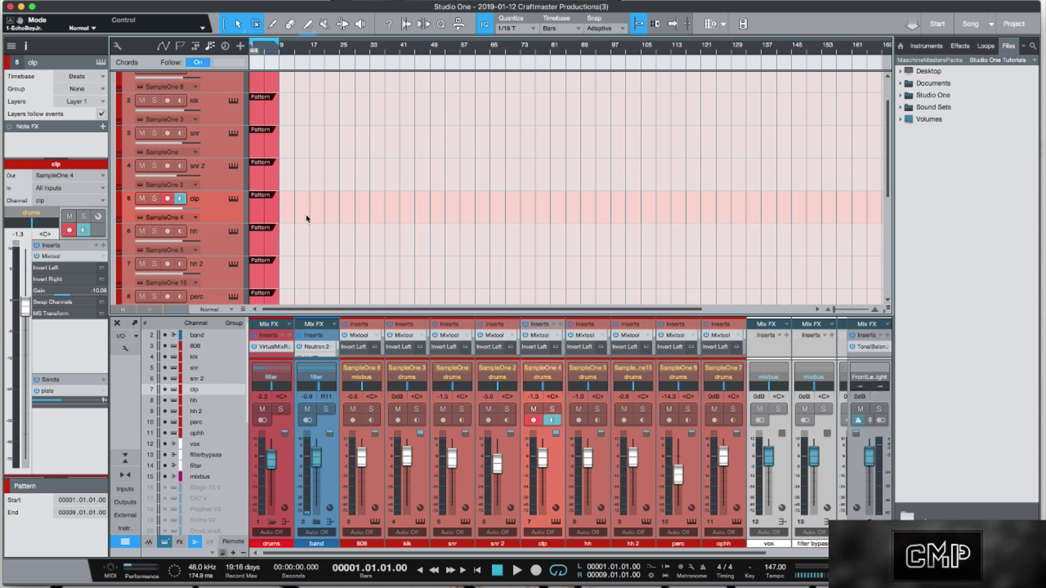
pyautogui.click(267, 148)
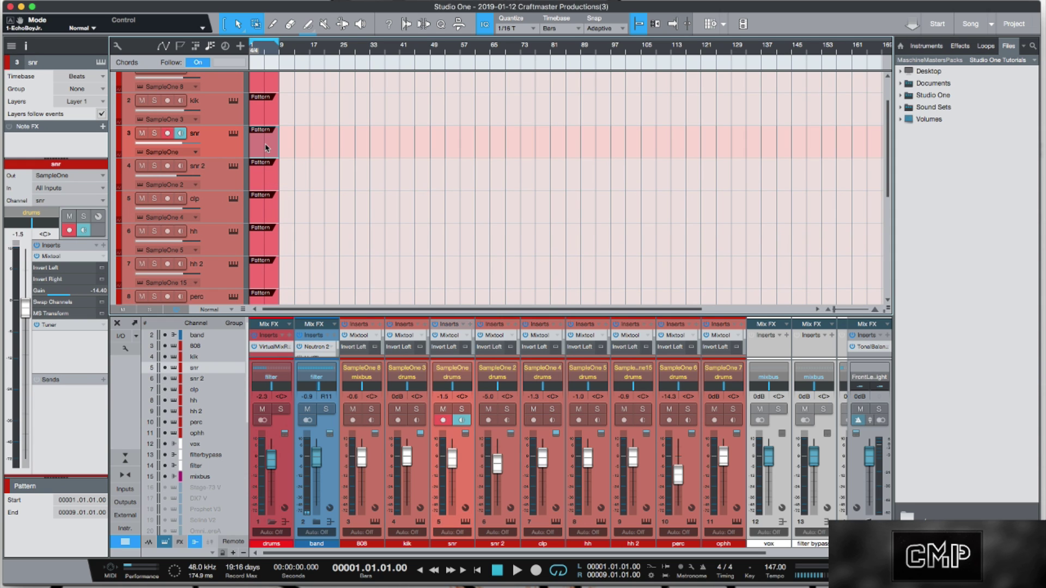
pyautogui.doubleClick(267, 147)
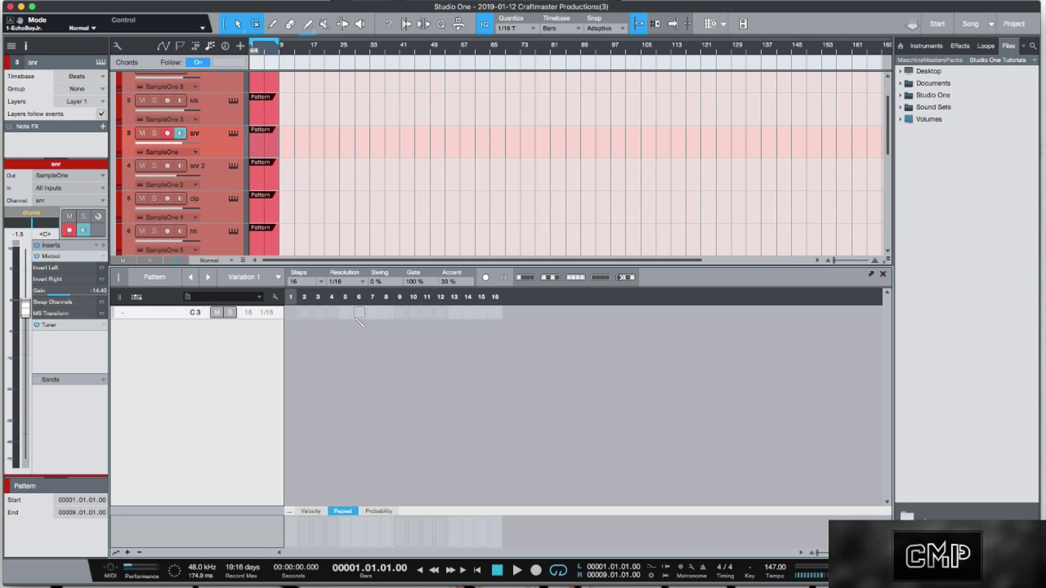
pyautogui.scroll(2, 318, 187)
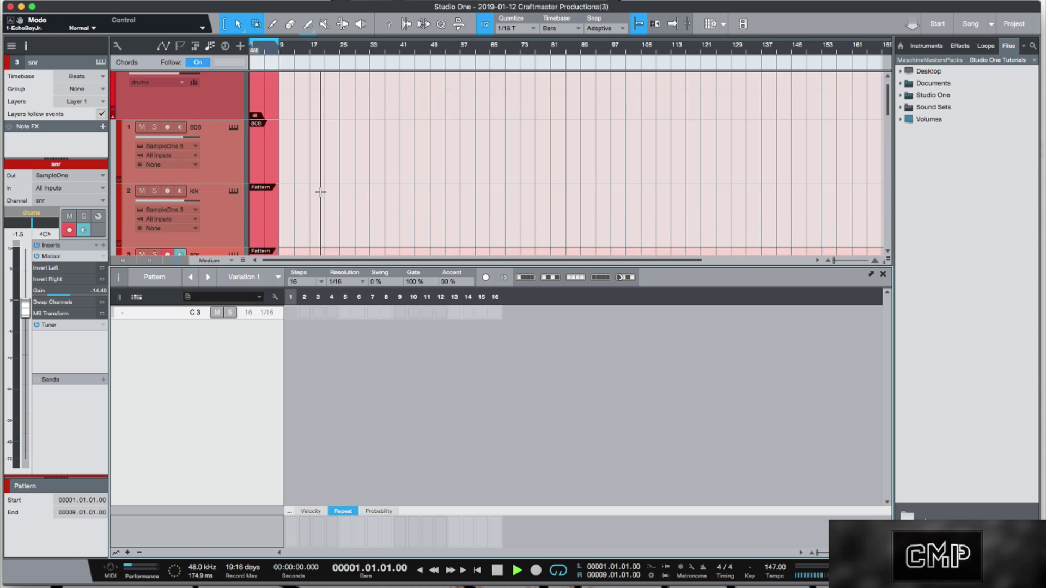
pyautogui.scroll(-6, 321, 192)
pyautogui.press('space')
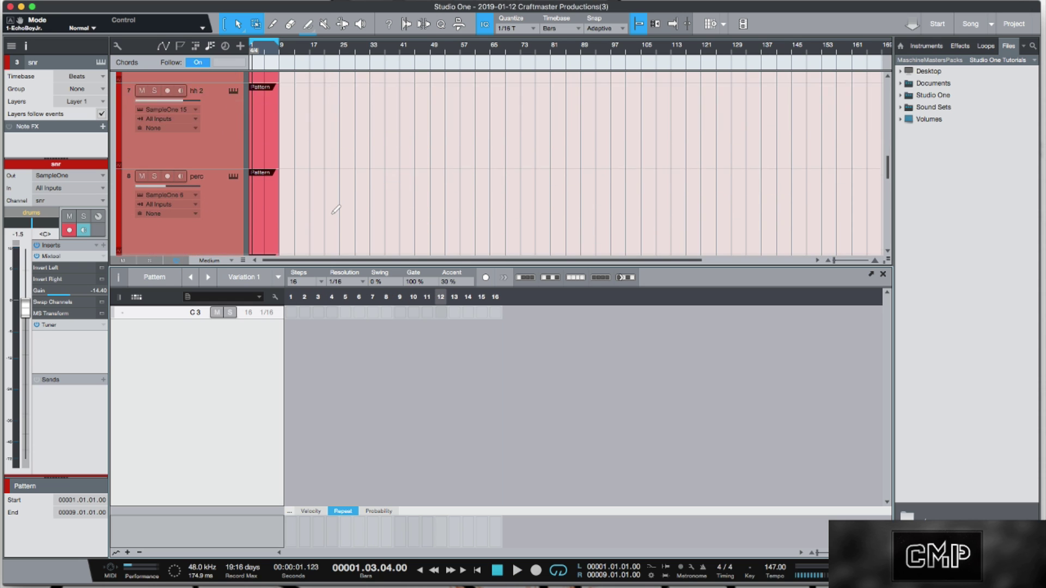
# Reduce the arrangement tracks to the Tiny height so the drum tracks and the other folders fit in view
pyautogui.scroll(-3, 336, 210)
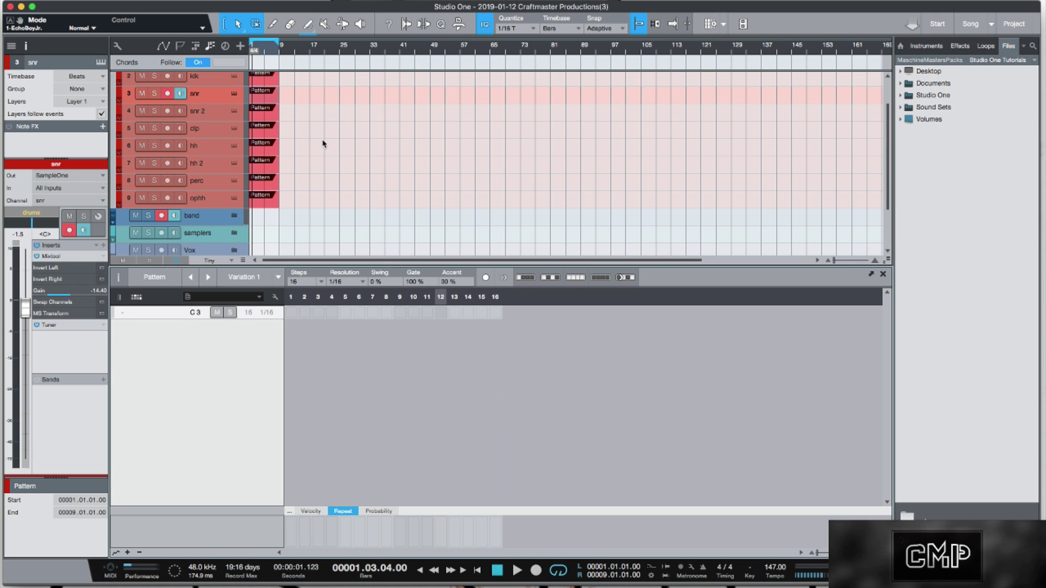
pyautogui.scroll(-5, 324, 142)
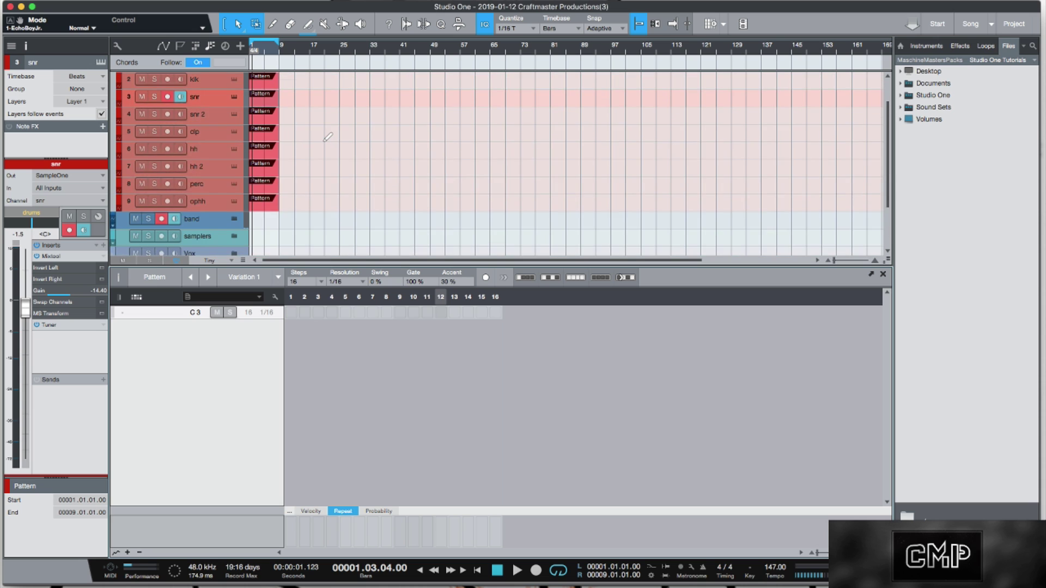
pyautogui.scroll(2, 328, 137)
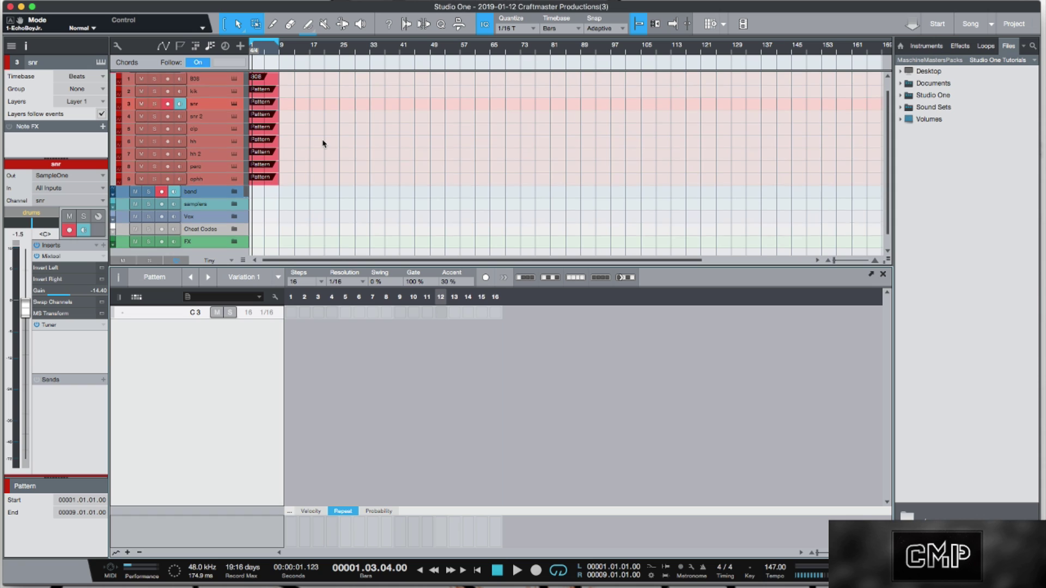
pyautogui.scroll(1, 324, 143)
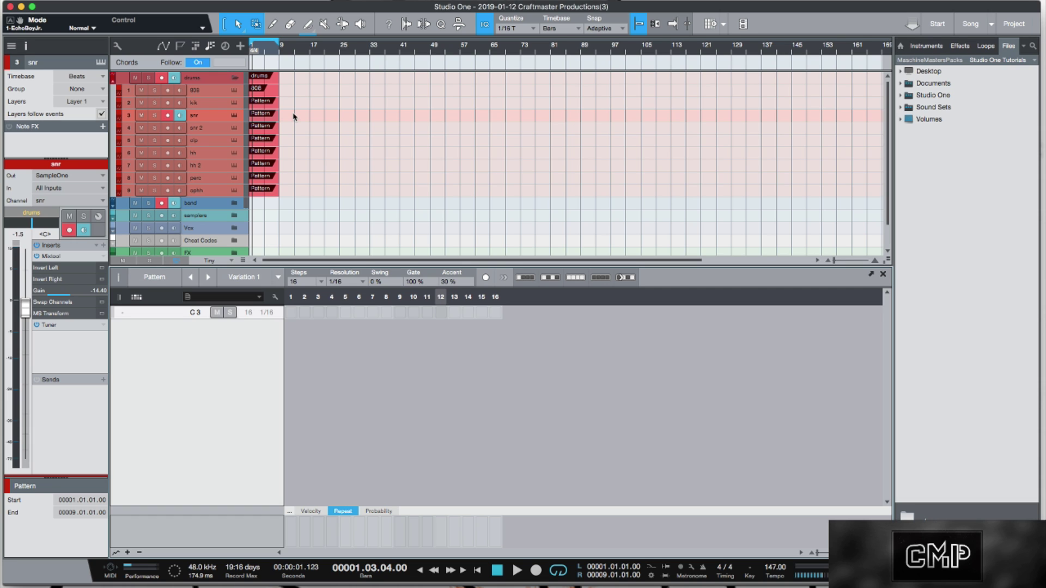
# Collapse the drums folder and expand the band folder with its SoftSynth subfolder collapsed and its Hardware subfolder expanded
pyautogui.click(234, 78)
pyautogui.click(235, 90)
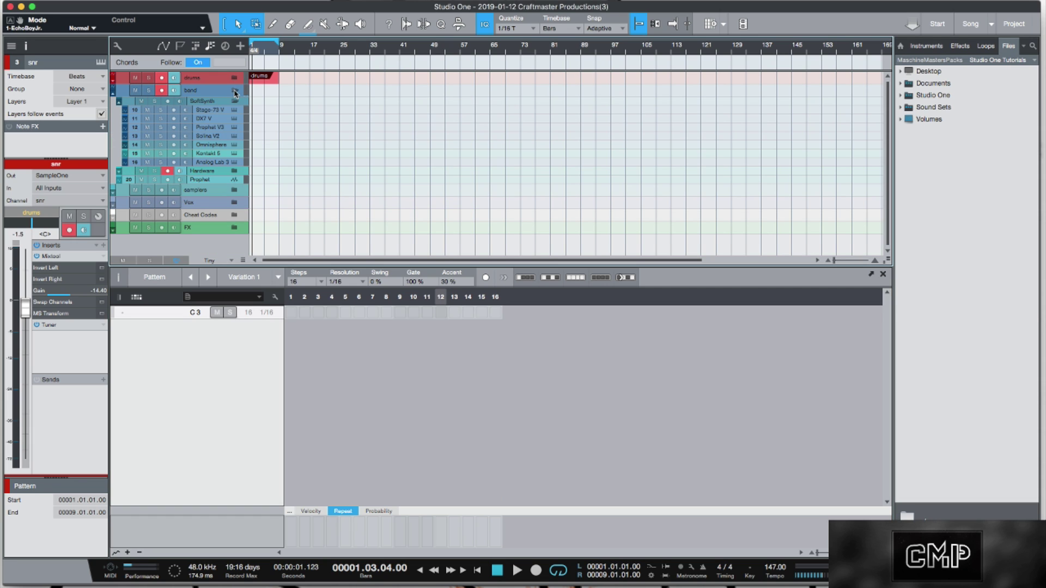
pyautogui.click(234, 102)
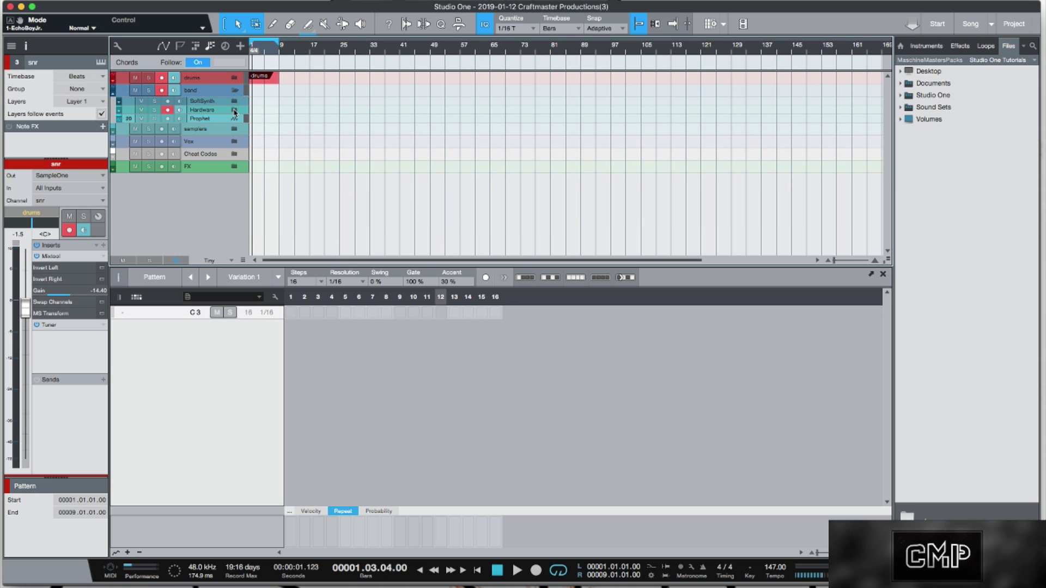
pyautogui.click(235, 110)
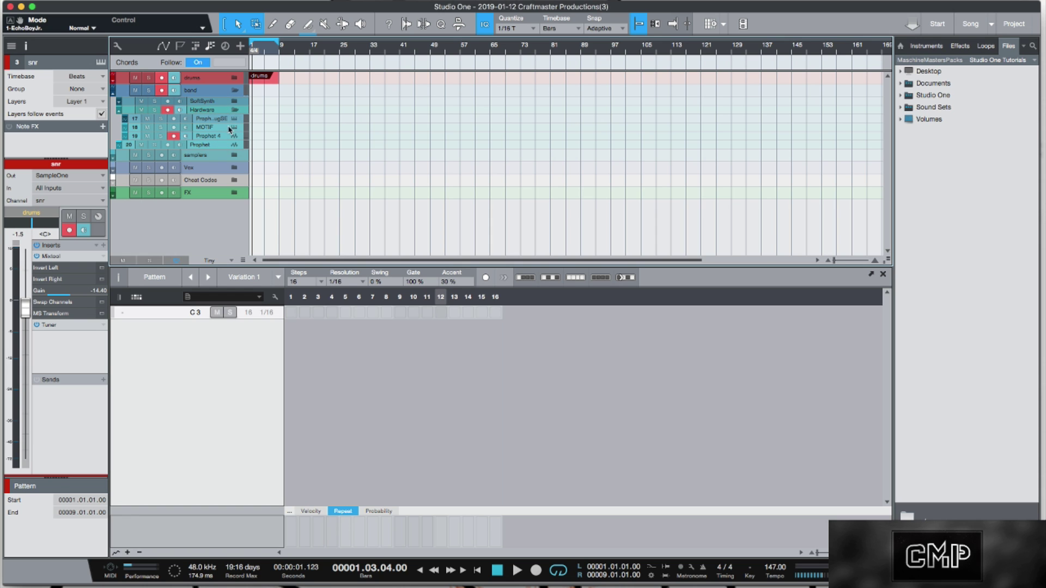
# Collapse the Hardware subfolder and expand the SoftSynth subfolder inside the band folder
pyautogui.click(235, 110)
pyautogui.click(234, 101)
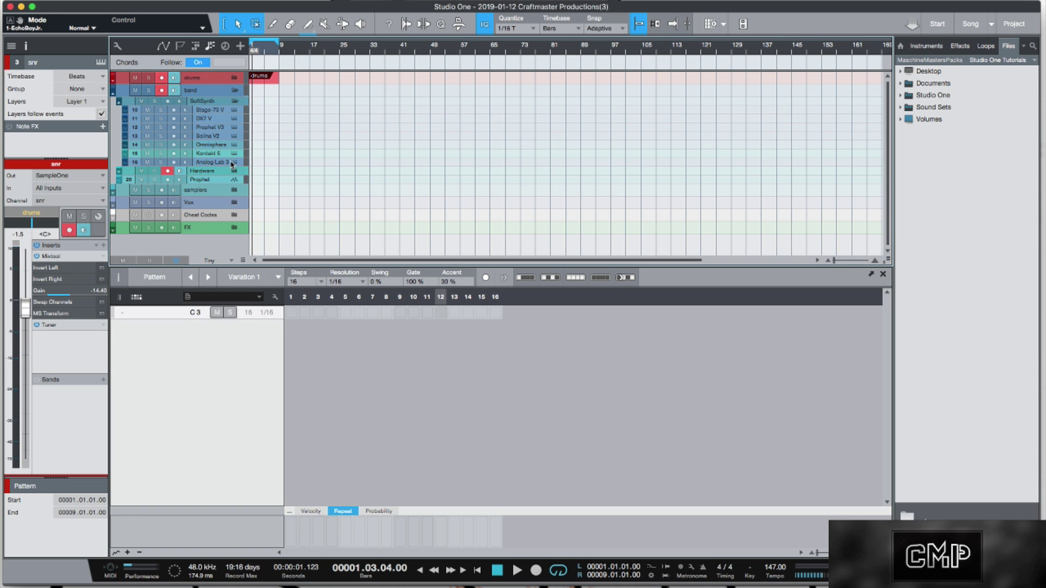
# Enlarge the arrangement tracks to the Normal height and make the arrangement area taller to fit the SoftSynth tracks
pyautogui.hotkey('shift', 'e')
pyautogui.scroll(10, 268, 187)
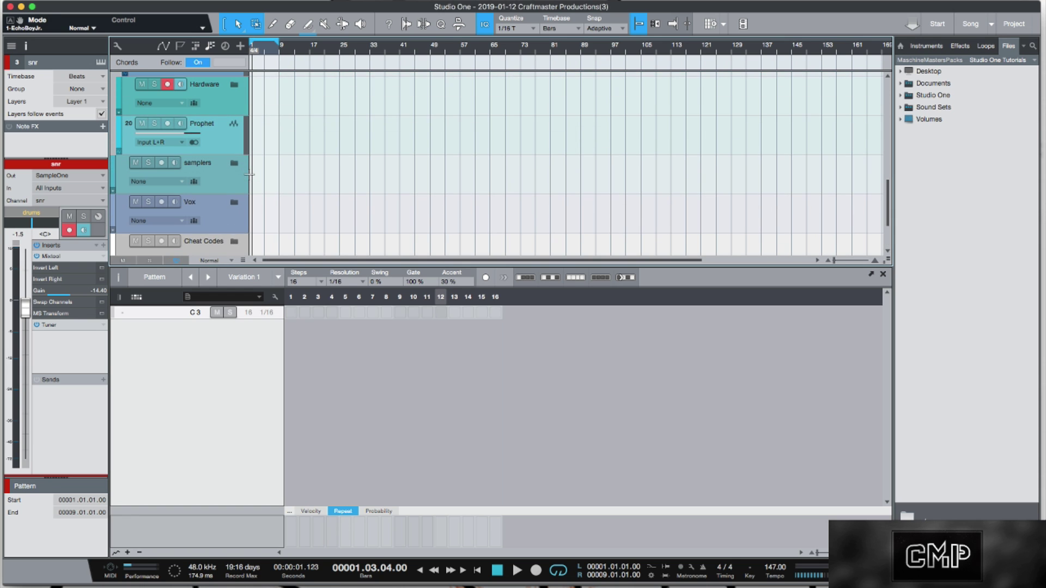
pyautogui.moveTo(286, 266); pyautogui.dragTo(285, 472)
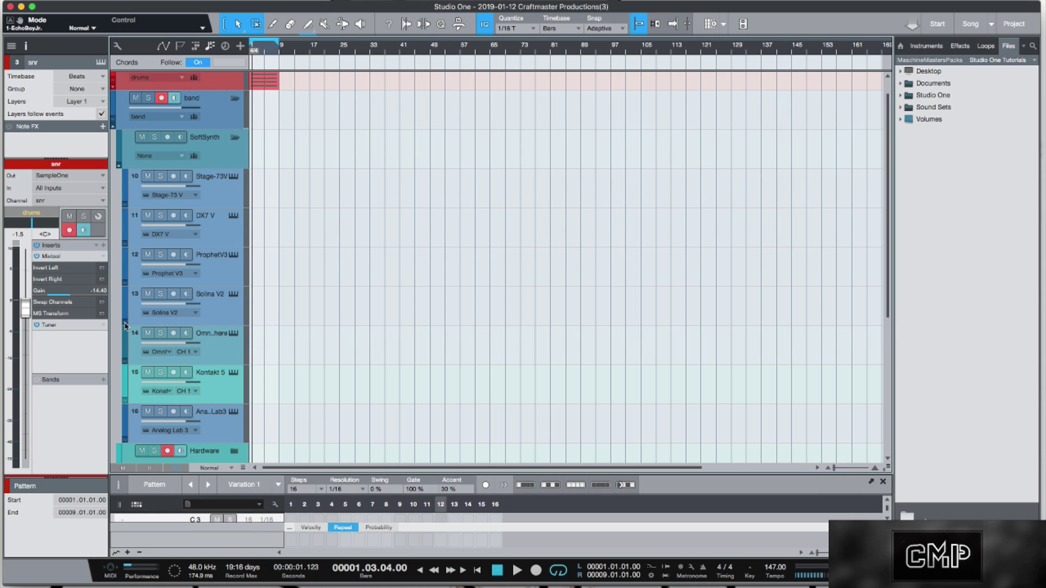
# View the instruments of the SoftSynth tracks, including Stage-73 V, DX7 V and Omnisphere, closing the instrument window when done
pyautogui.click(234, 174)
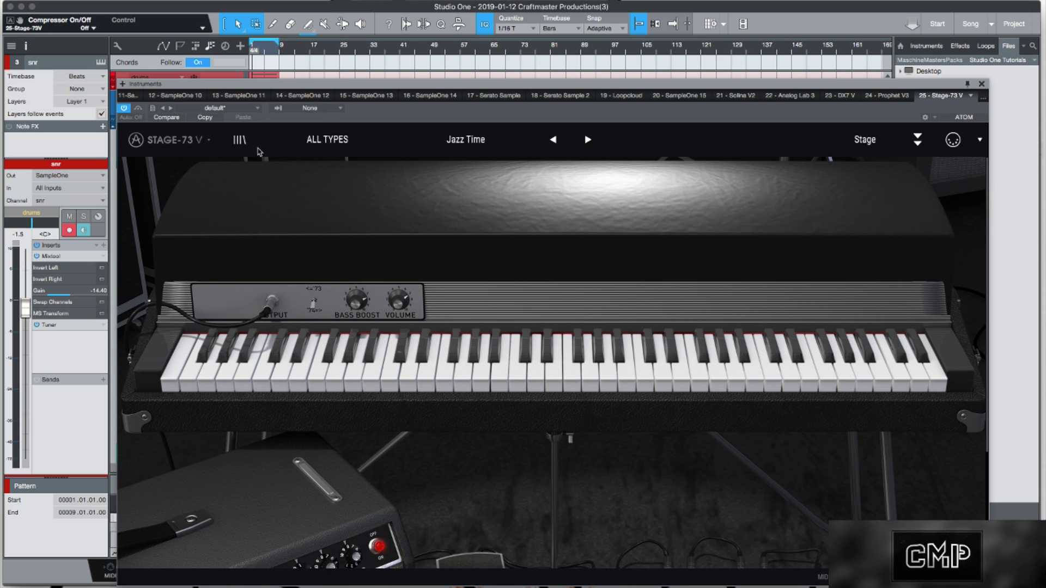
pyautogui.press('super+w')
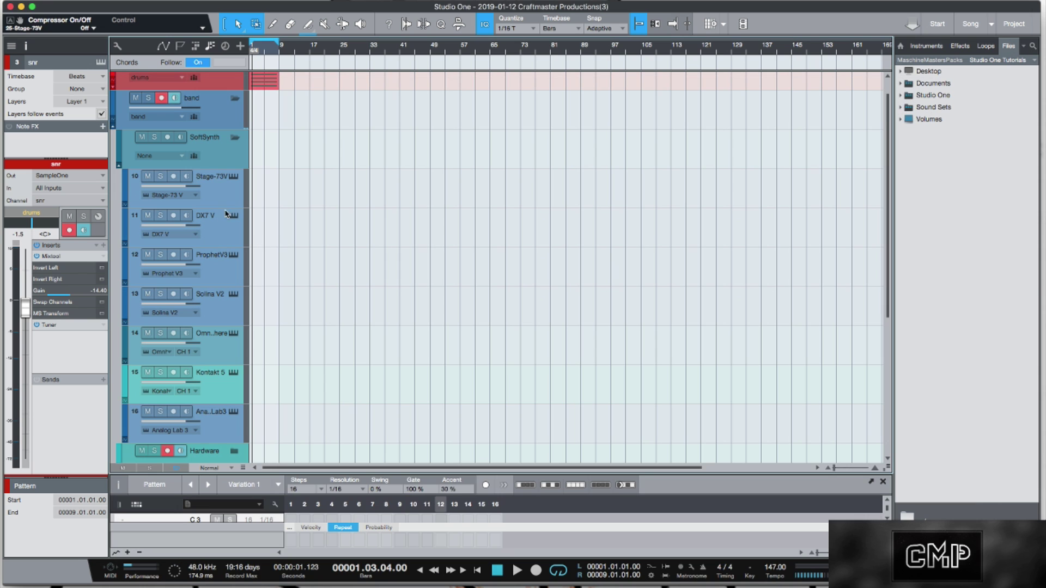
pyautogui.click(233, 217)
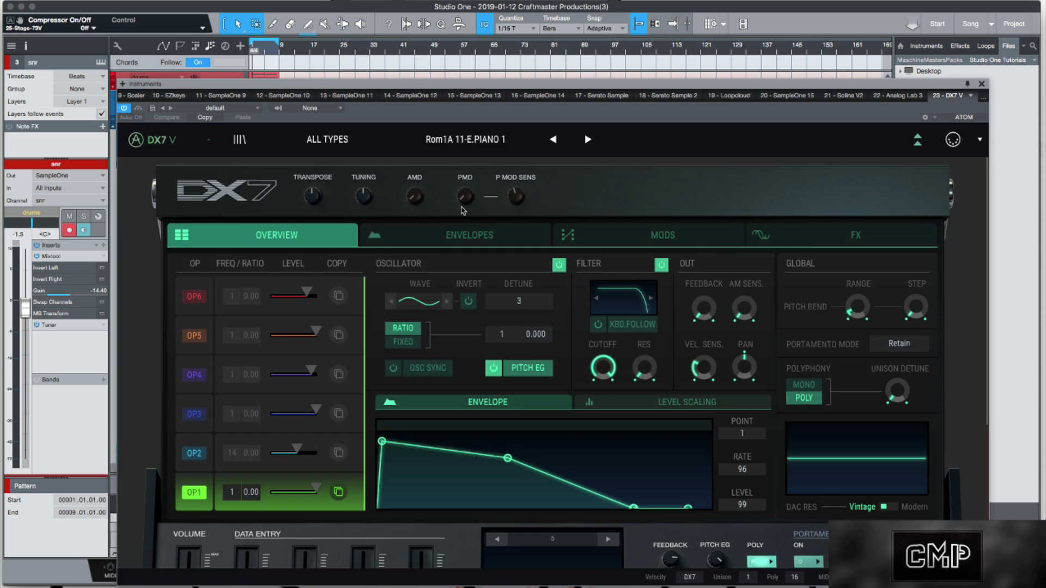
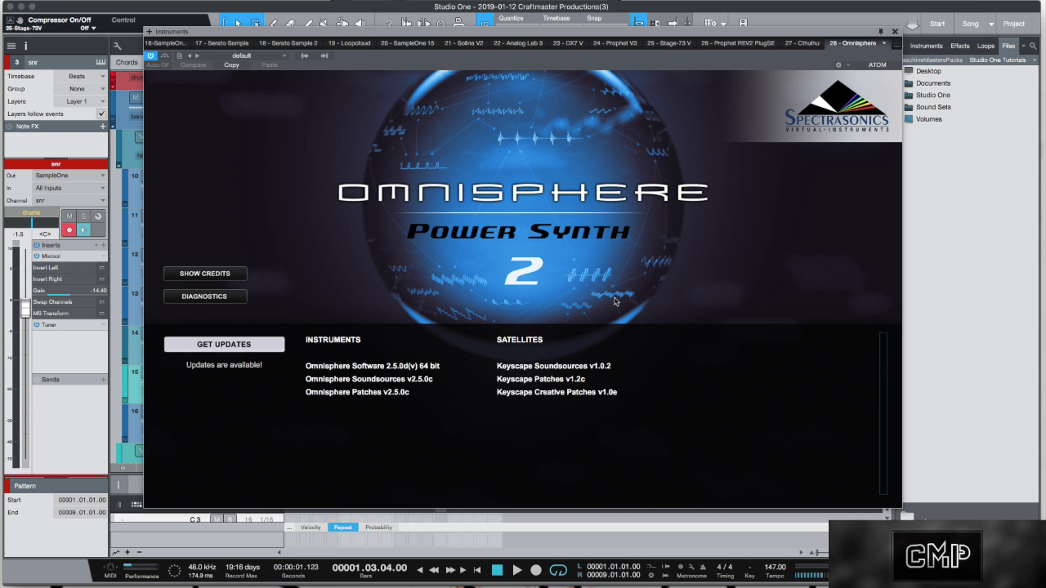
pyautogui.press('super+w')
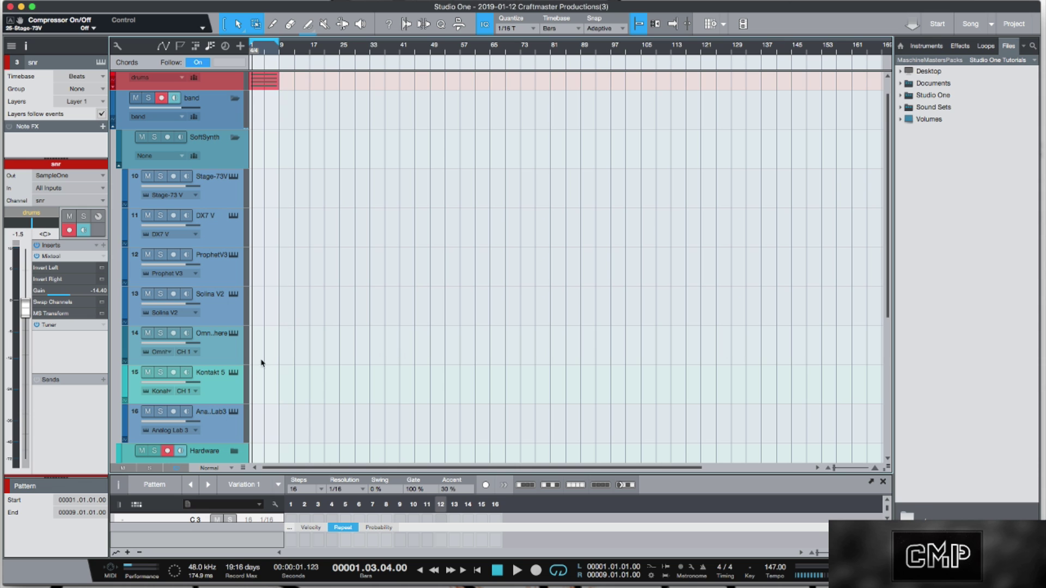
# Look through the libraries in the Kontakt 5 track's instrument and close its window
pyautogui.click(233, 374)
pyautogui.scroll(-4, 279, 364)
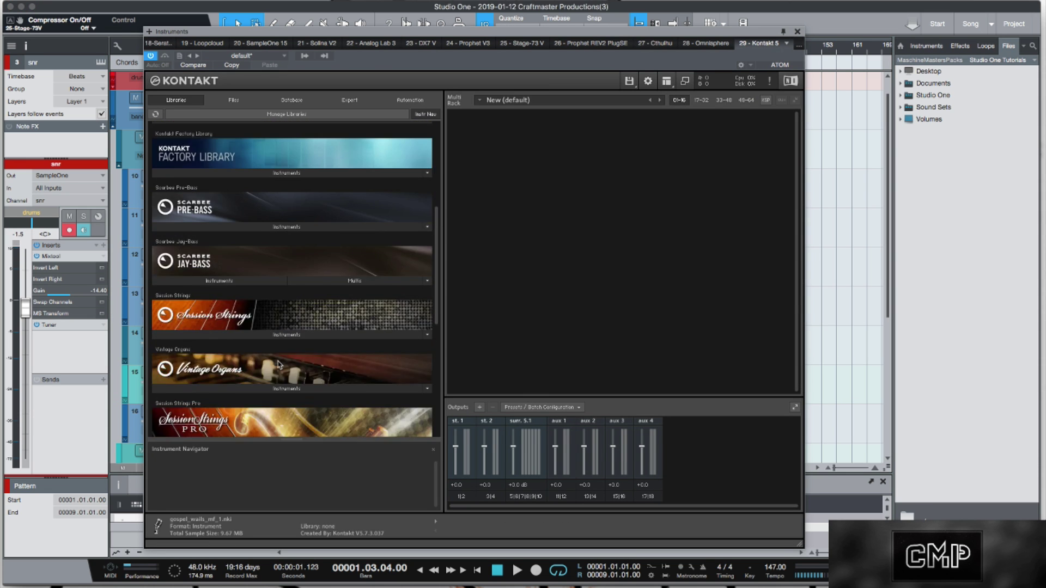
pyautogui.scroll(4, 279, 364)
pyautogui.press('super+w')
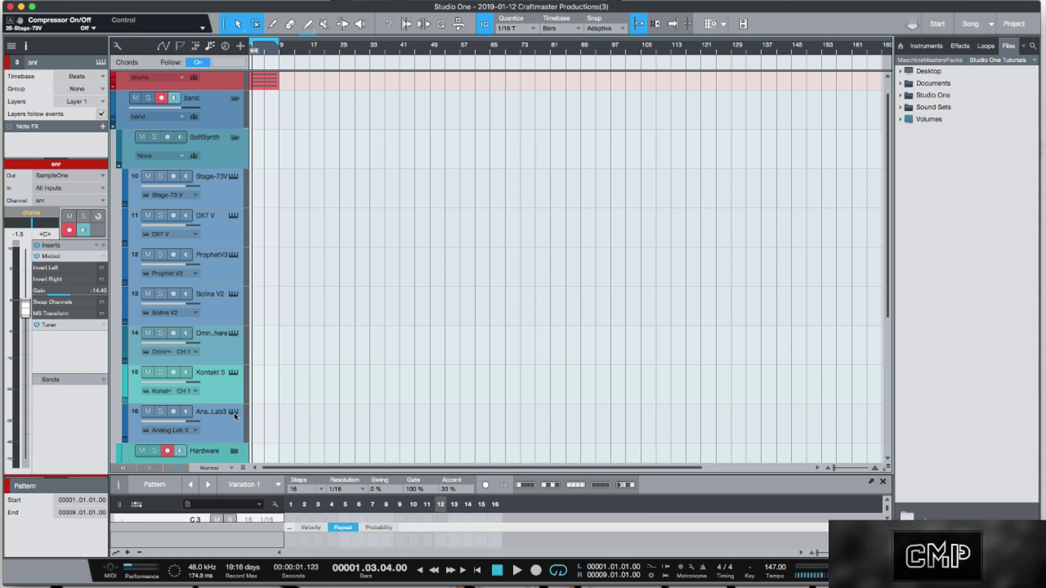
# Browse the preset list of the Analog Lab 3 track's instrument and close its window
pyautogui.scroll(-3, 469, 256)
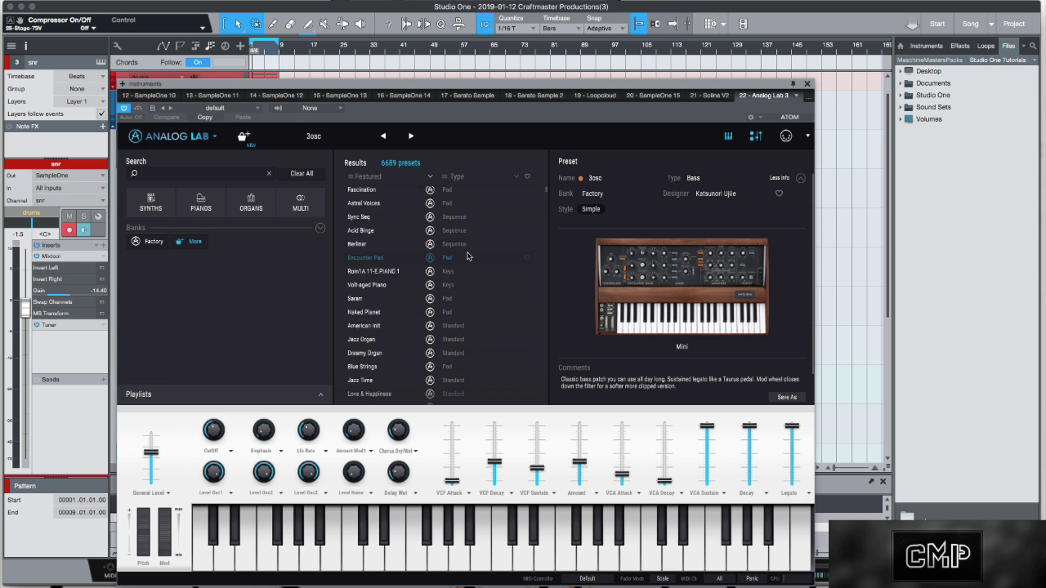
pyautogui.scroll(-10, 468, 256)
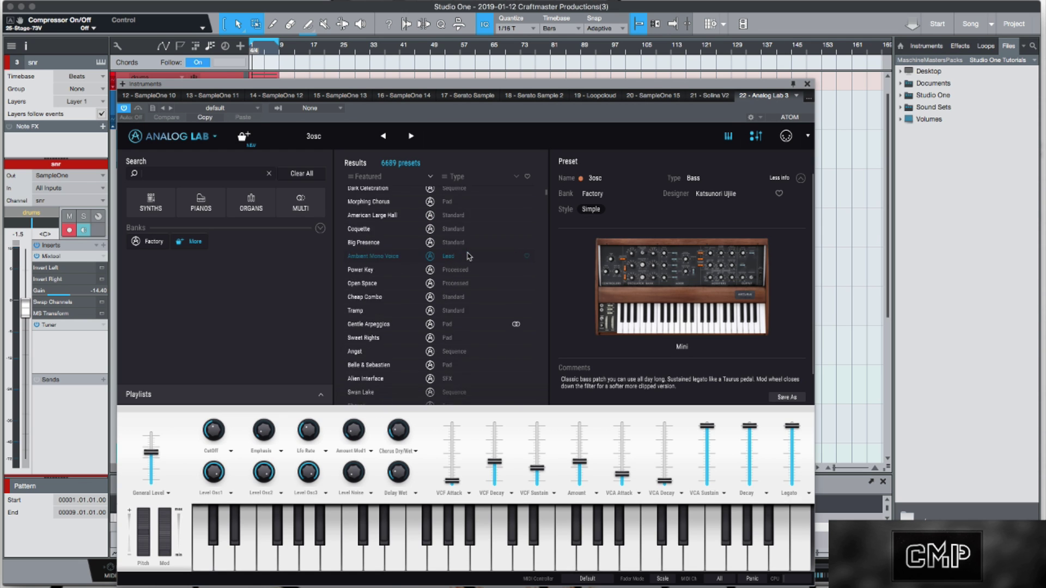
pyautogui.scroll(-10, 468, 256)
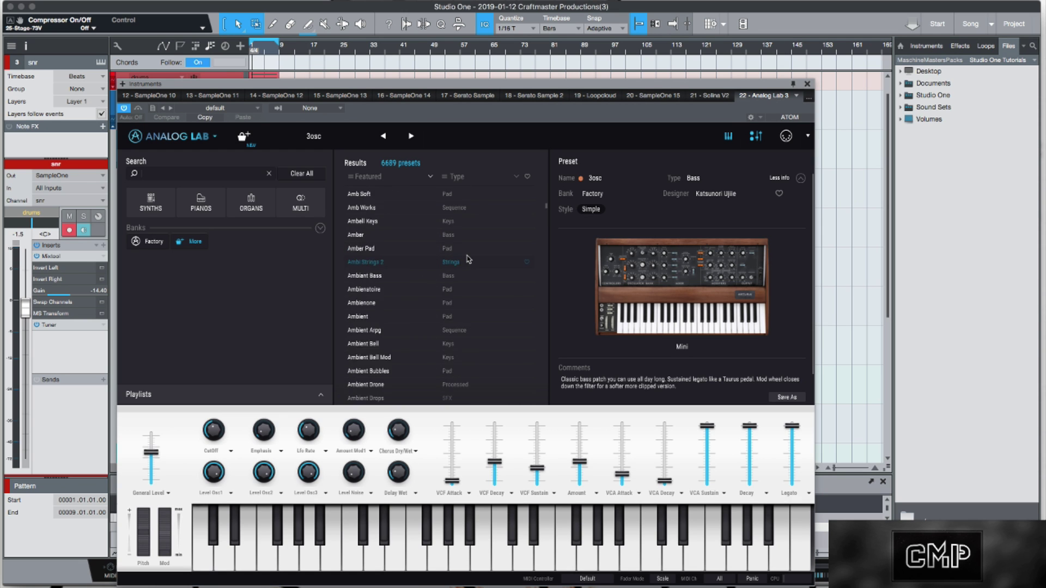
pyautogui.scroll(20, 469, 259)
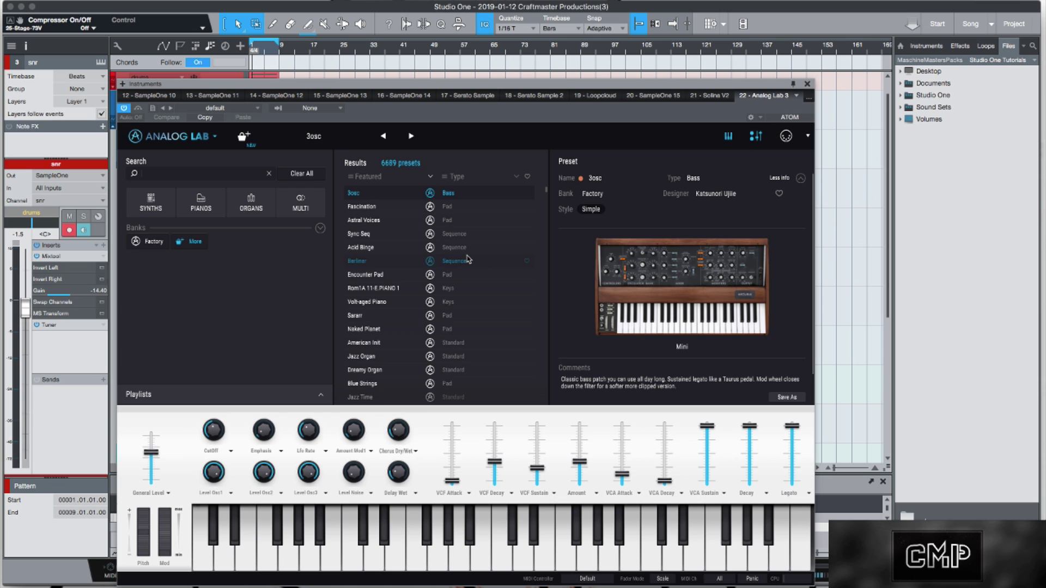
pyautogui.click(807, 83)
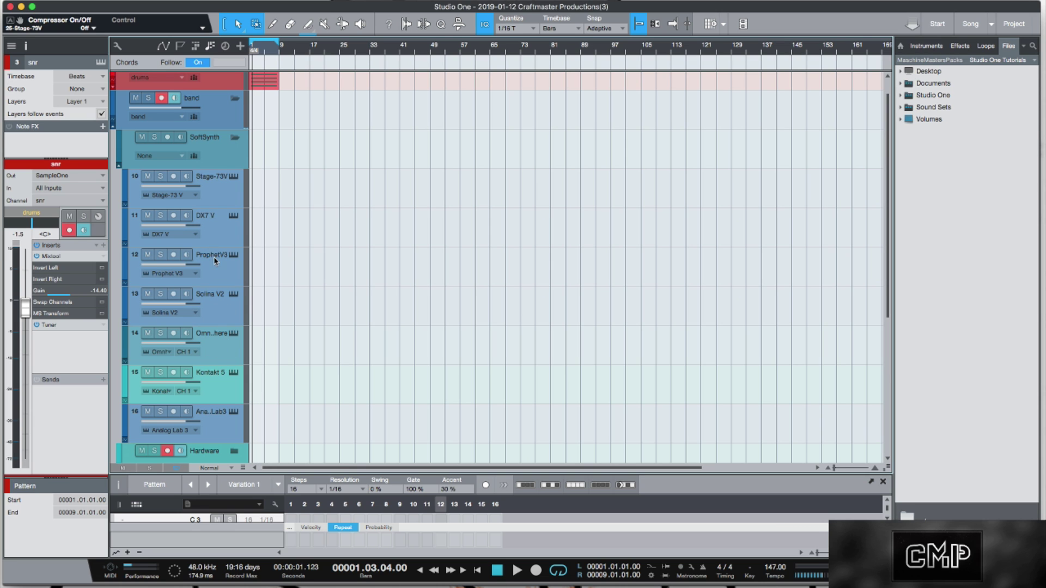
# Remove the Stage-73 V, DX7 V, Prophet V3 and Solina V2 tracks together with their instruments
pyautogui.scroll(-1, 288, 323)
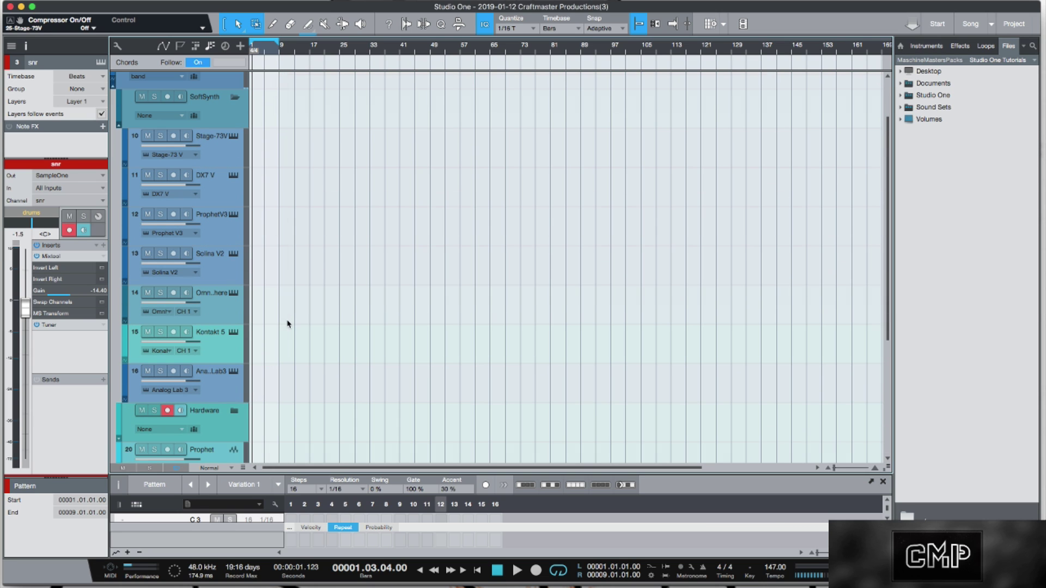
pyautogui.click(198, 309)
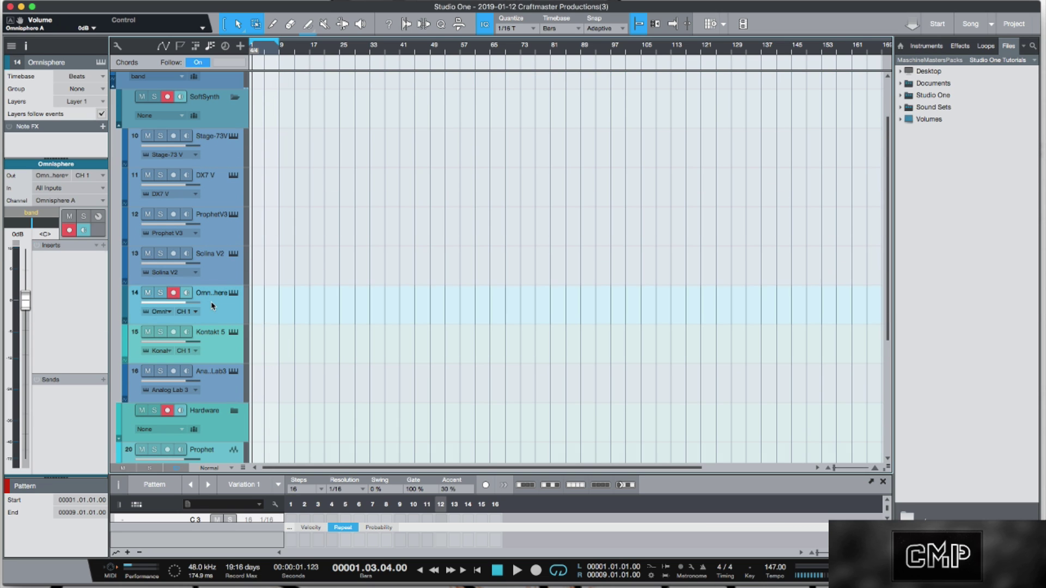
pyautogui.click(214, 272)
pyautogui.click(223, 162)
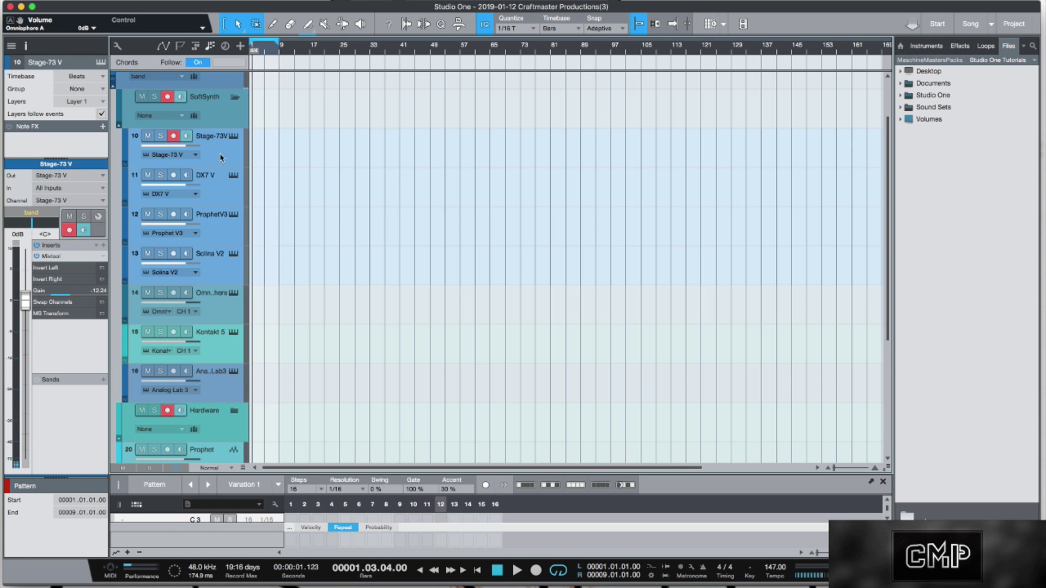
pyautogui.rightClick(221, 156)
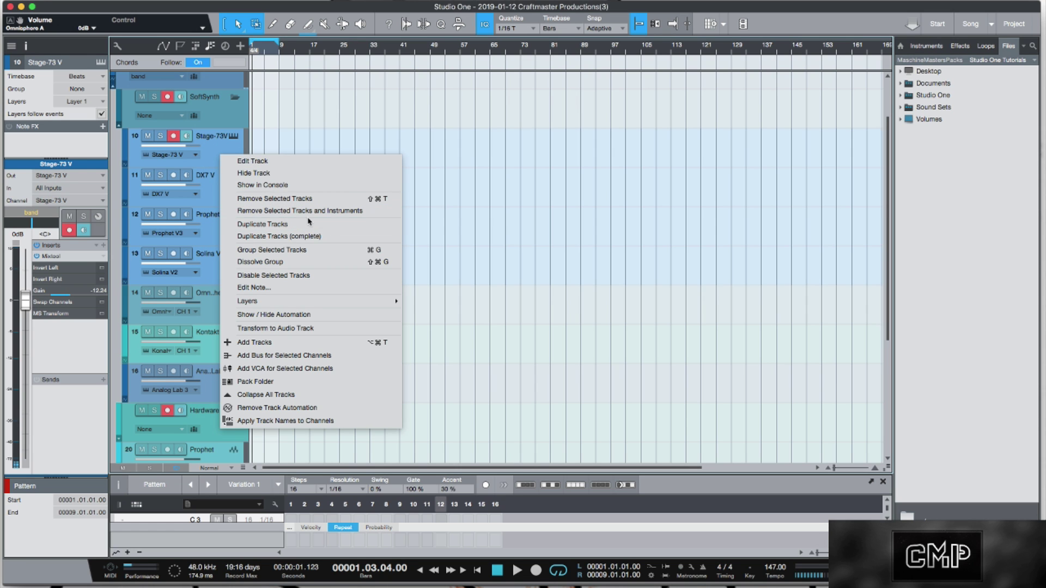
pyautogui.click(311, 211)
# Remove the Kontakt 5 and Analog Lab 3 tracks together with their instruments
pyautogui.click(232, 208)
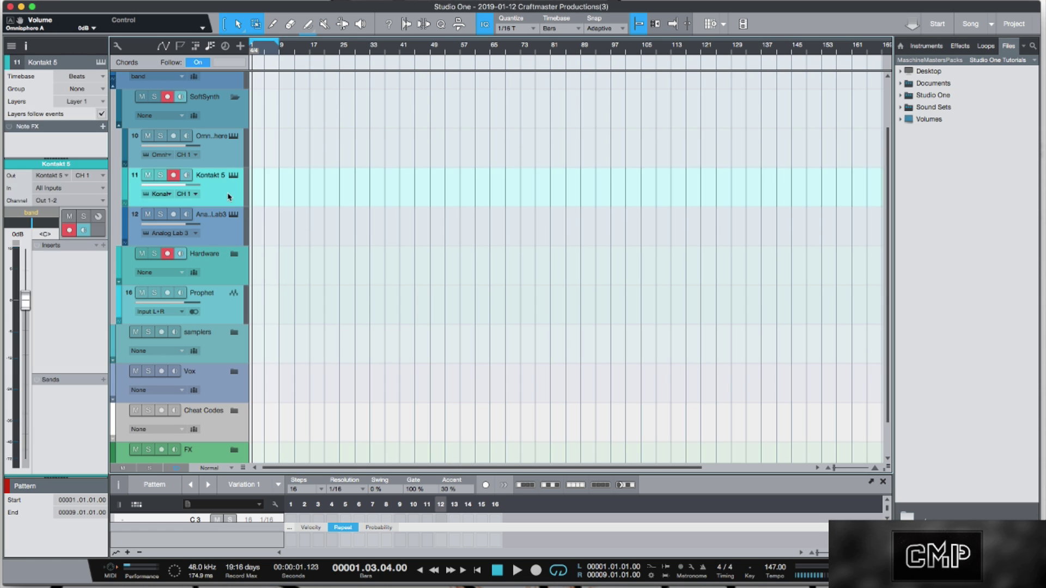
pyautogui.rightClick(228, 238)
pyautogui.click(315, 299)
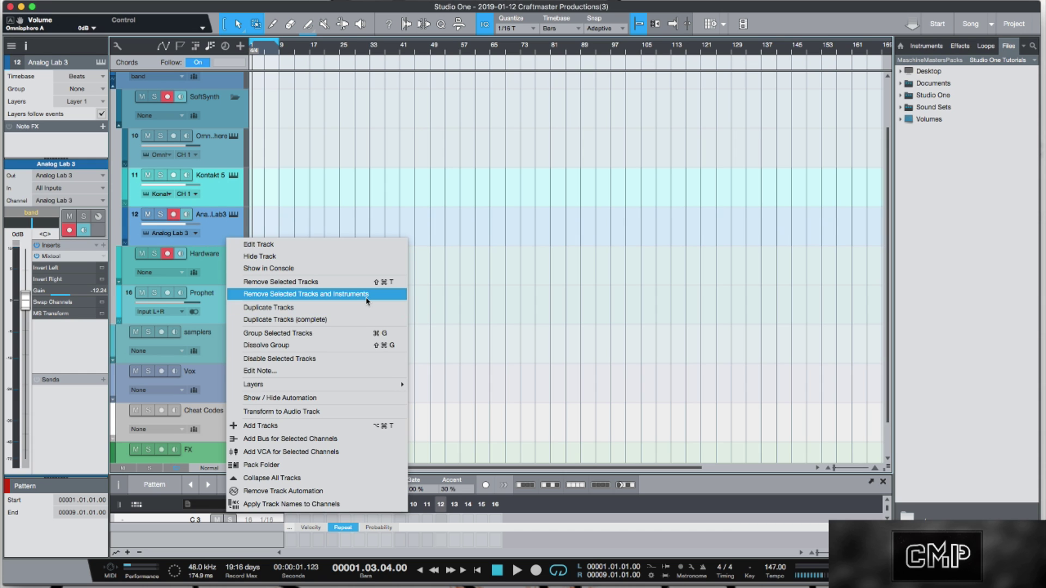
# Duplicate the Omnisphere track completely, including its instrument, to make two more Omnisphere tracks
pyautogui.click(222, 192)
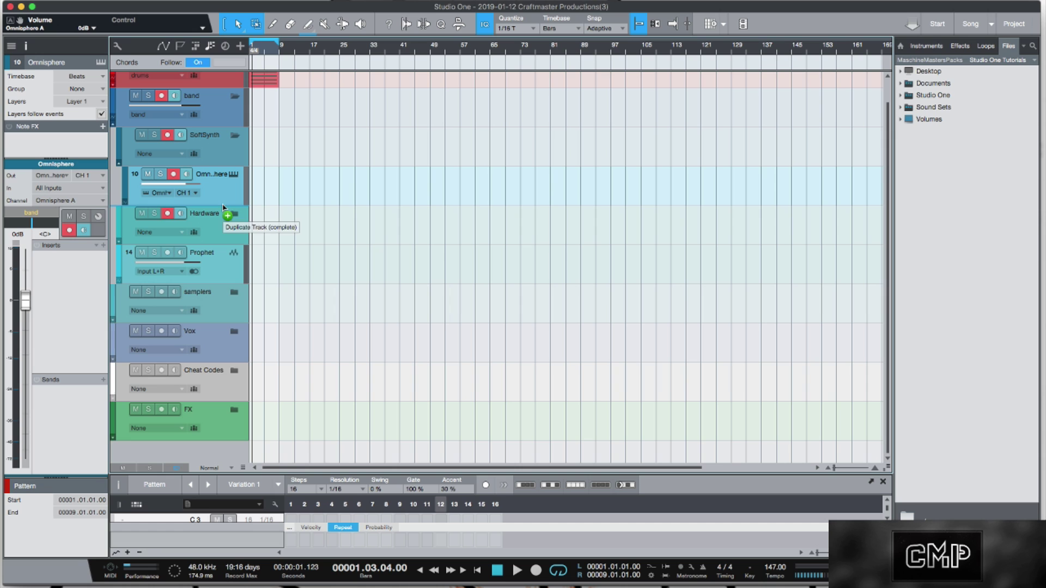
pyautogui.hotkey('shift', 'd')
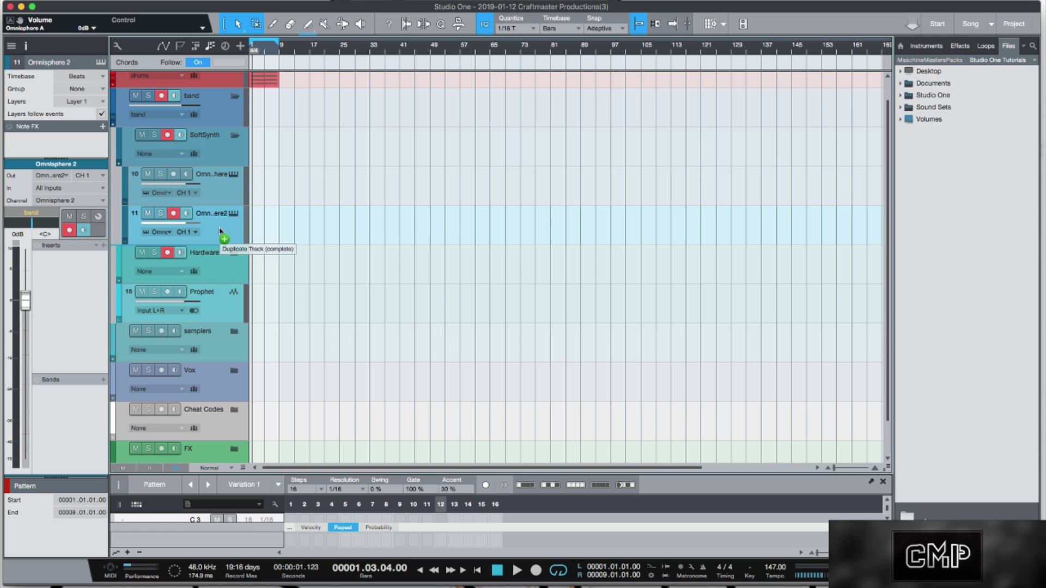
pyautogui.hotkey('shift', 'd')
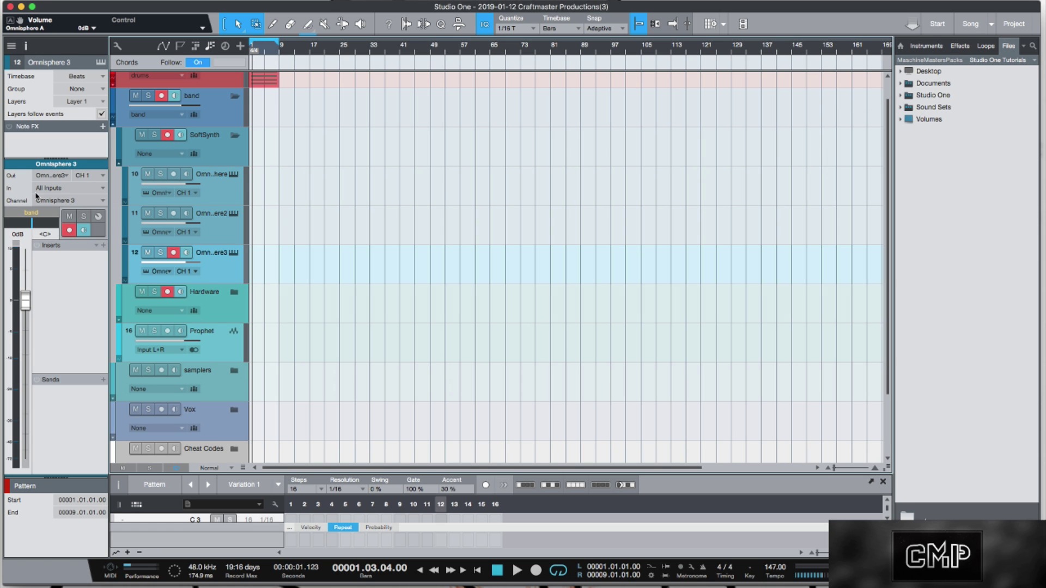
# Check the output routing options of the original Omnisphere track, leaving it assigned to the band bus
pyautogui.click(228, 229)
pyautogui.click(225, 203)
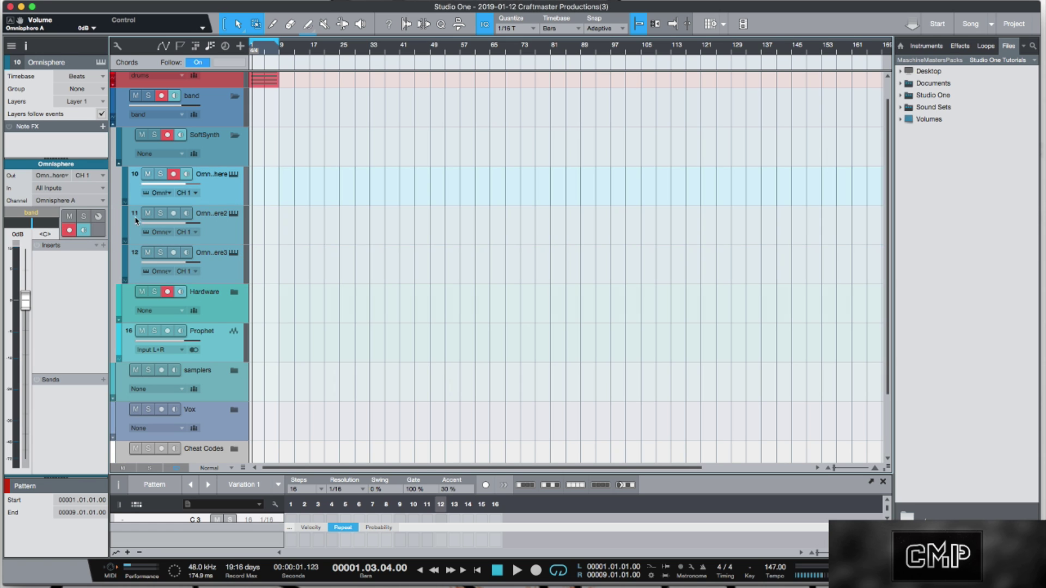
pyautogui.click(38, 215)
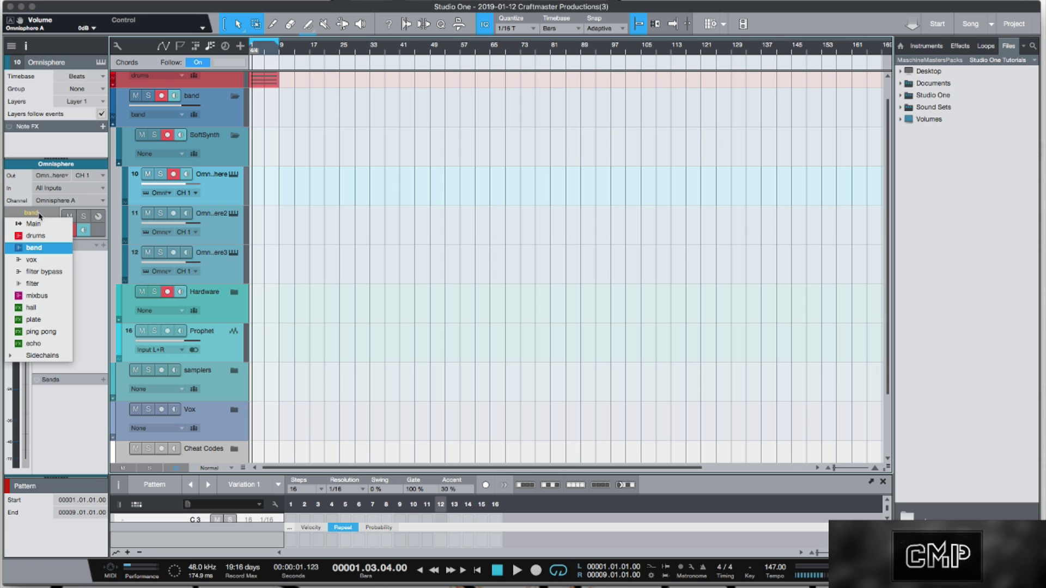
pyautogui.click(107, 265)
# Show the console, collapse and re-expand the band folder from its channel, and select the Omnisphere 2 track
pyautogui.press('F3')
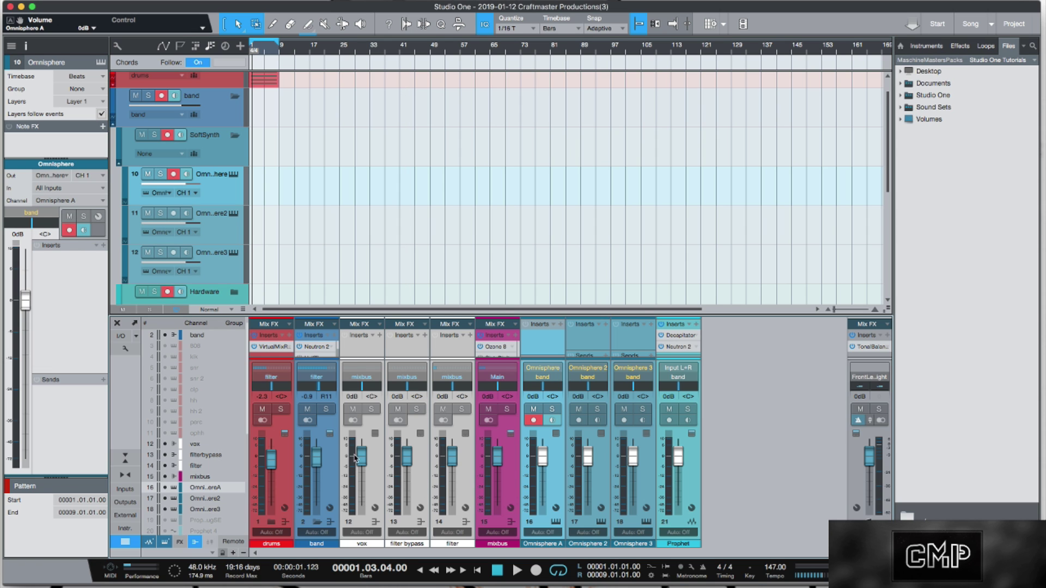
pyautogui.click(318, 522)
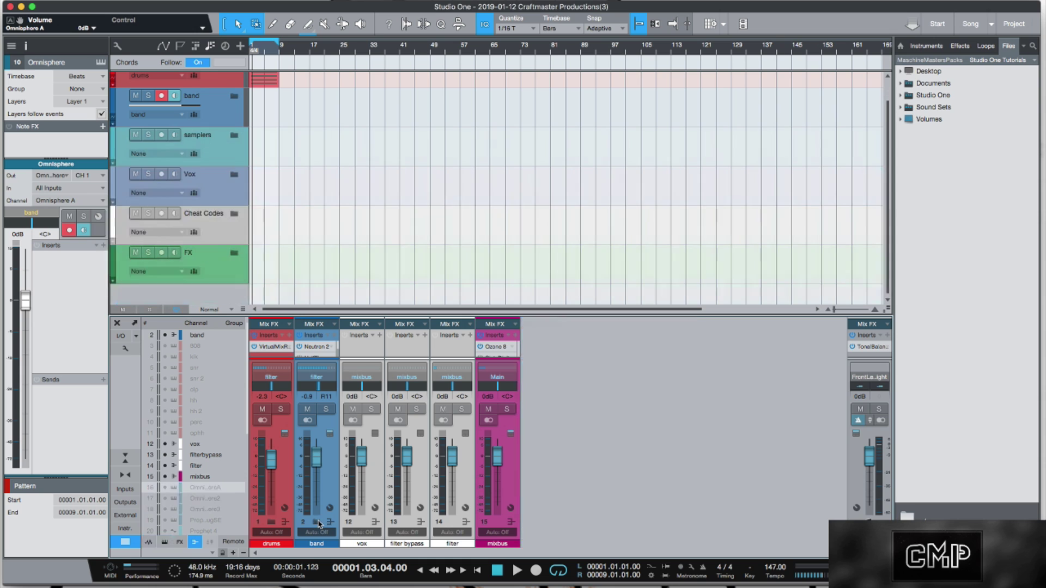
pyautogui.click(317, 522)
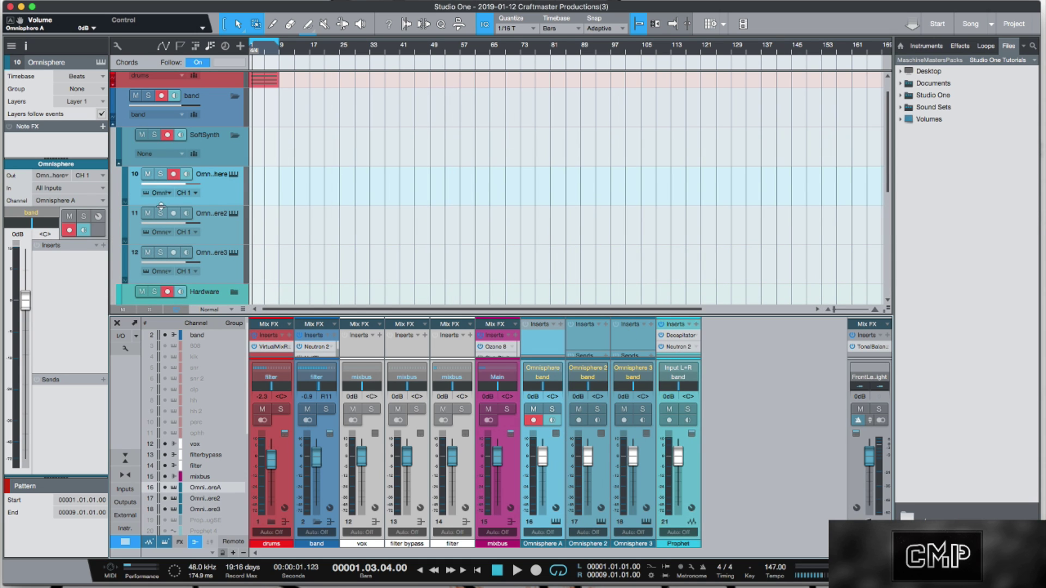
pyautogui.click(202, 232)
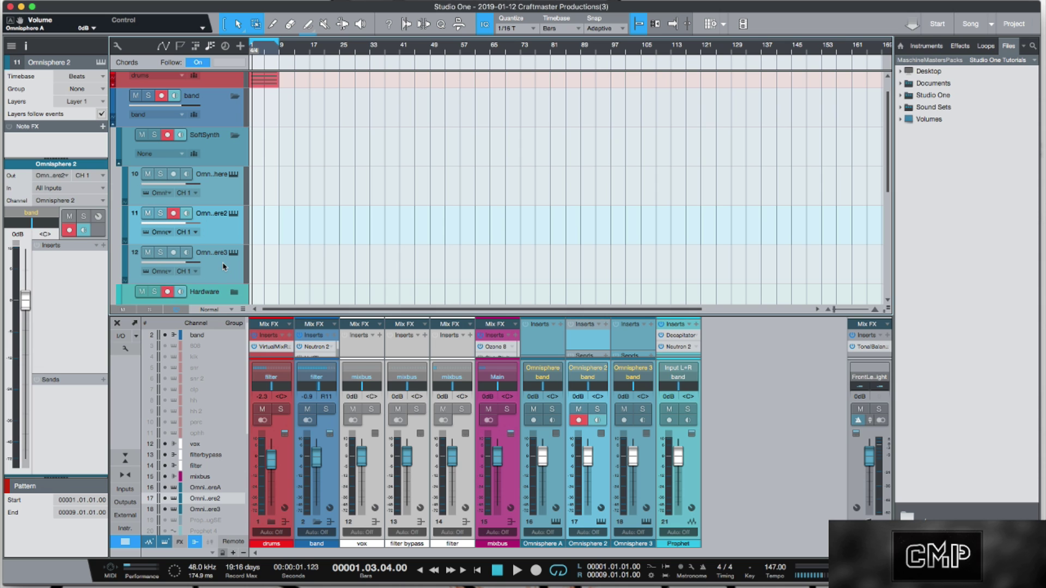
# Undo the Omnisphere track duplications and the removal of the other soft synth tracks and instruments
pyautogui.hotkey('ctrl', 'z')
pyautogui.hotkey('ctrl', 'z')
pyautogui.hotkey('ctrl', 'z')
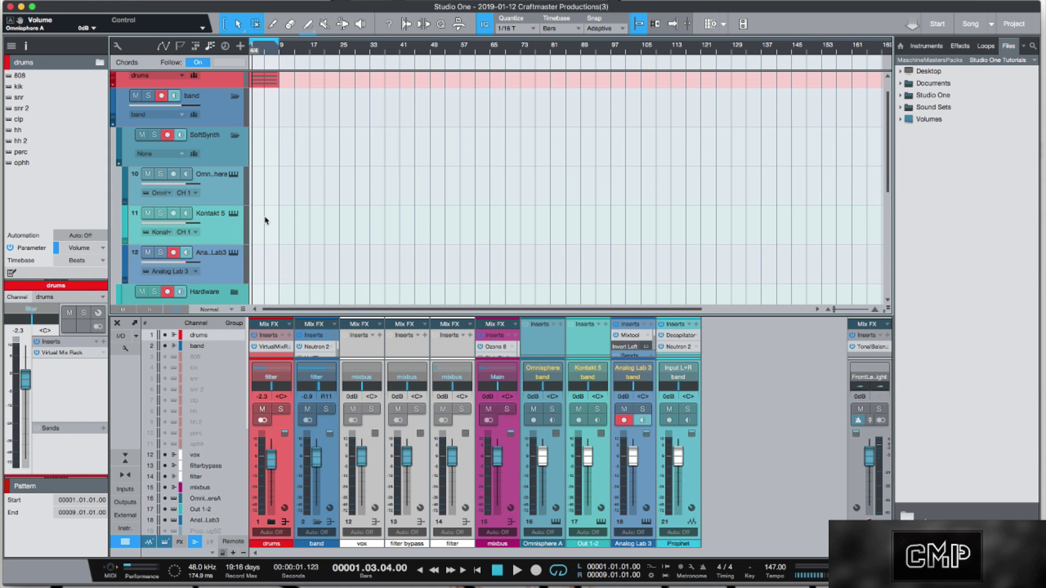
pyautogui.hotkey('ctrl', 'z')
pyautogui.hotkey('ctrl', 'z')
pyautogui.hotkey('ctrl', 'z')
pyautogui.hotkey('ctrl', 'z')
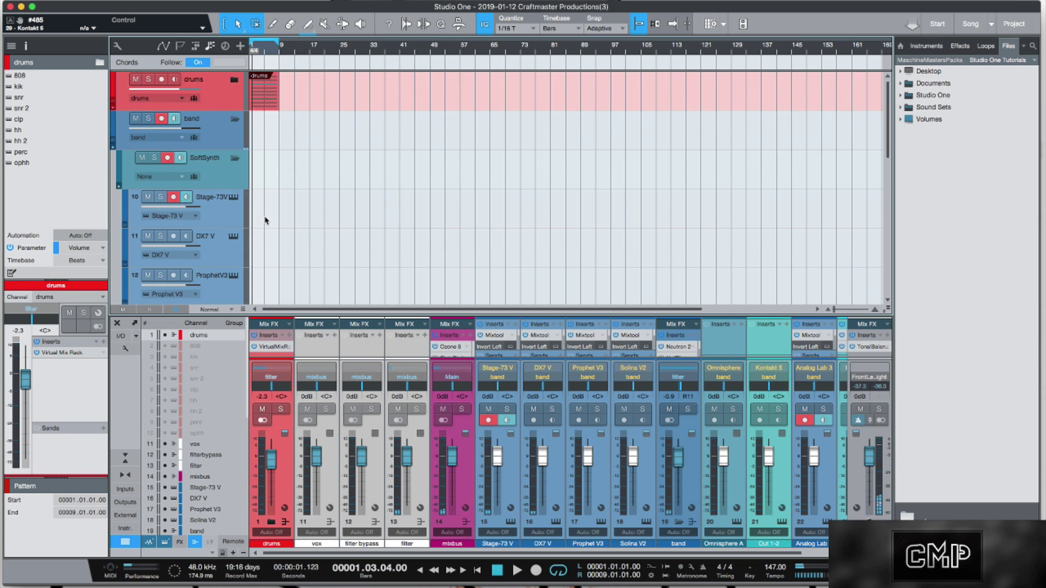
# Collapse the SoftSynth subfolder within the band folder
pyautogui.scroll(-4, 273, 218)
pyautogui.scroll(3, 245, 125)
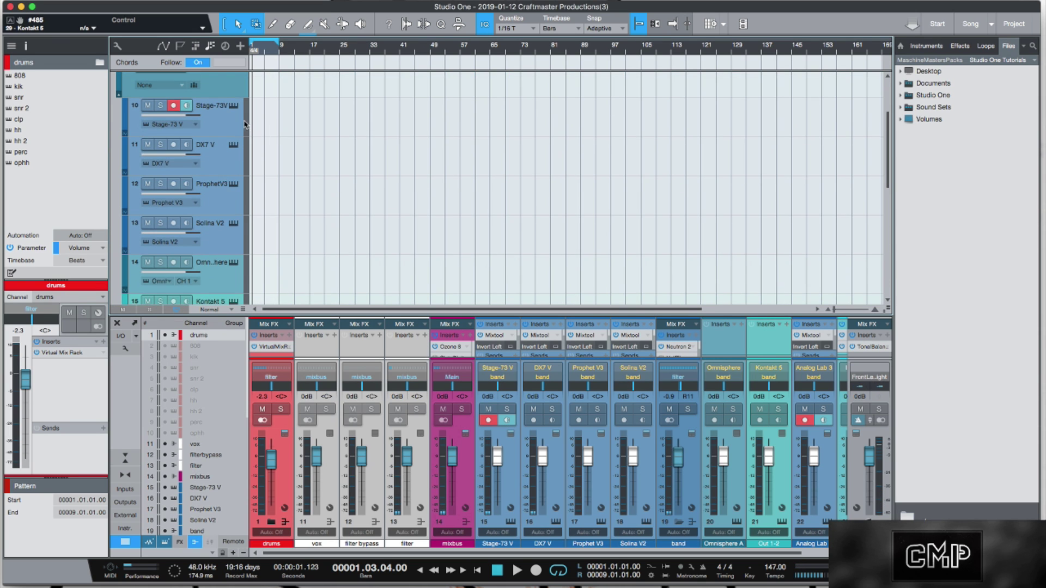
pyautogui.click(234, 143)
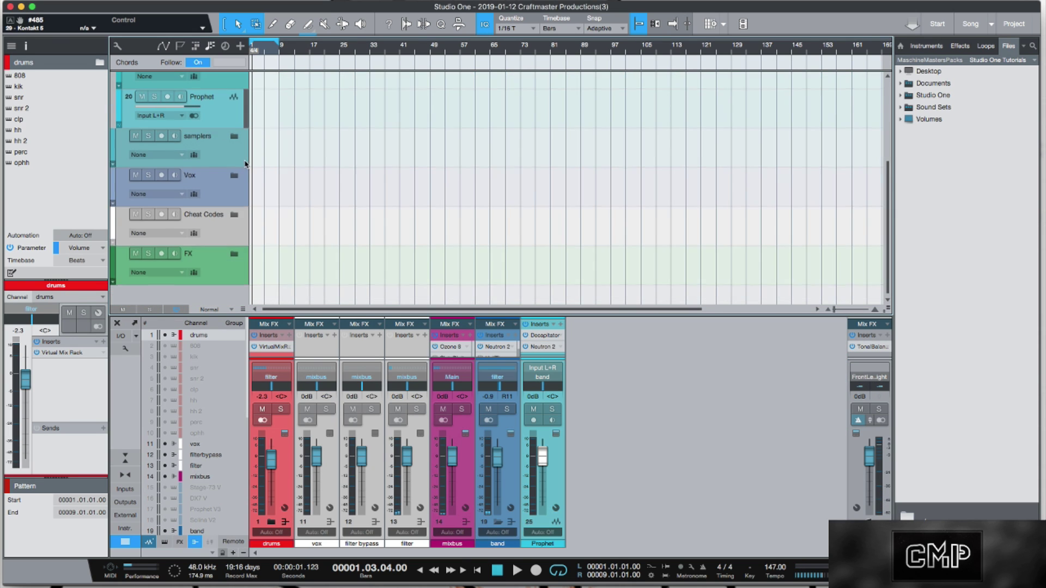
pyautogui.scroll(-1, 236, 156)
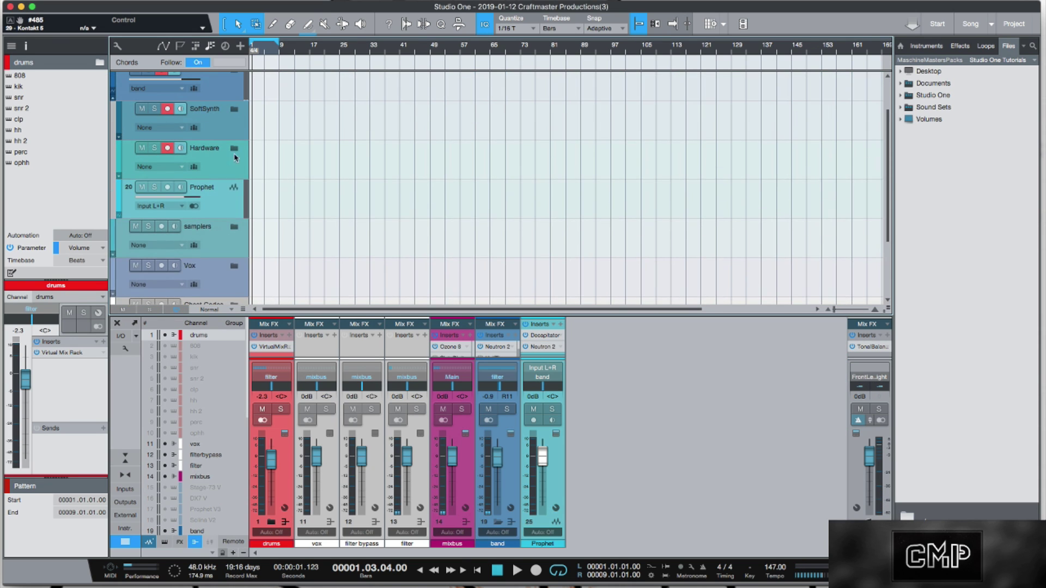
# Collapse the band folder, expand the samplers folder and enlarge the track heights to Medium
pyautogui.scroll(2, 240, 117)
pyautogui.click(236, 92)
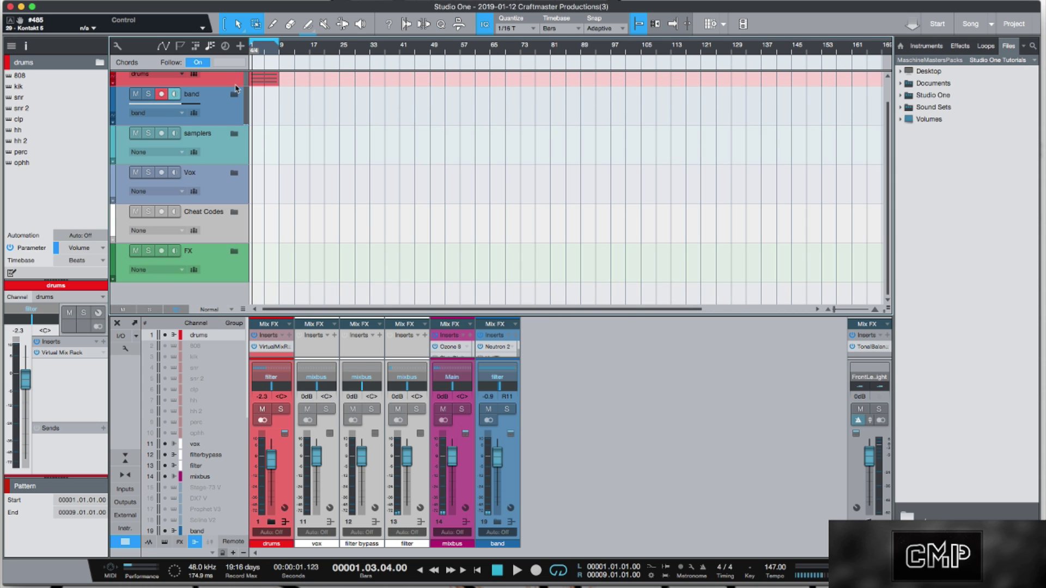
pyautogui.click(235, 135)
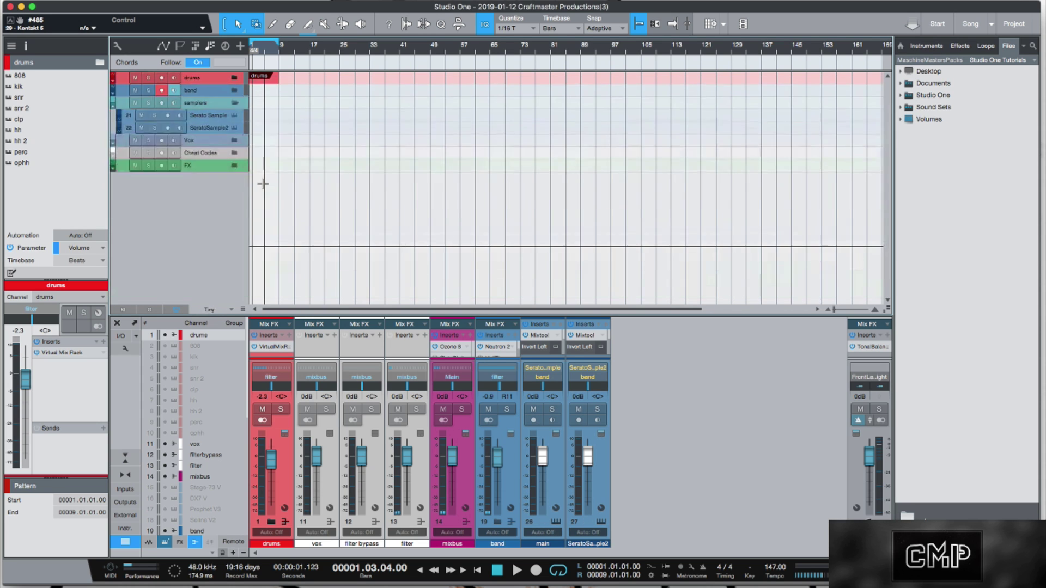
pyautogui.hotkey('shift', 'e')
pyautogui.scroll(-5, 272, 251)
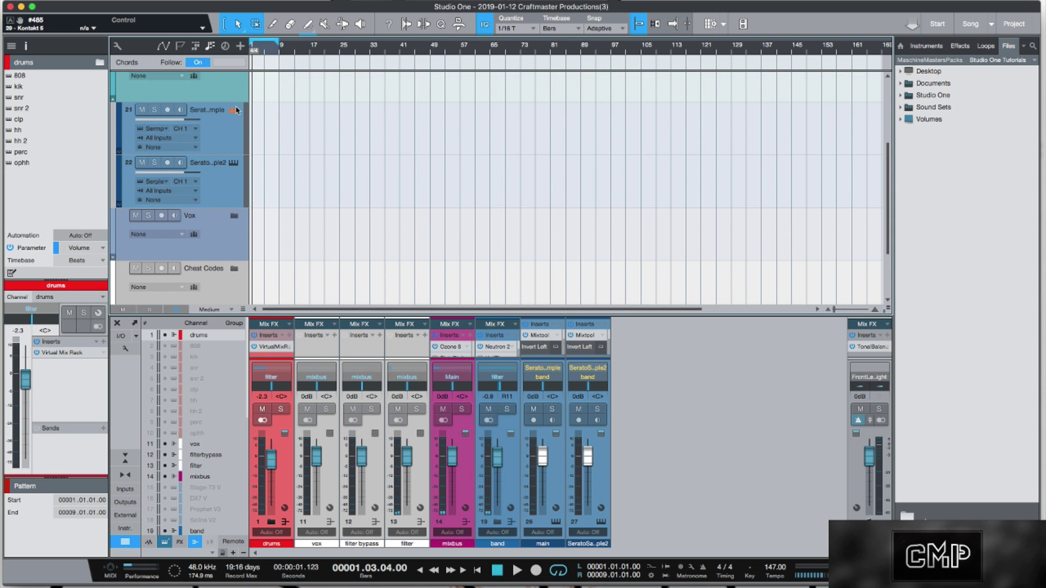
# Open the first Serato Sample track's instrument for a look and close it again
pyautogui.click(234, 109)
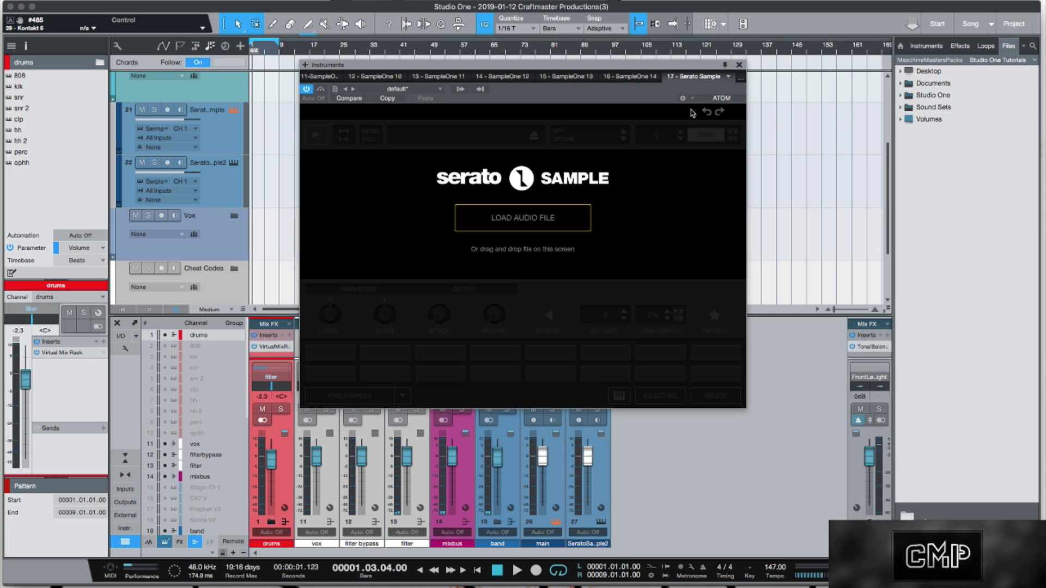
pyautogui.click(740, 65)
pyautogui.scroll(3, 289, 182)
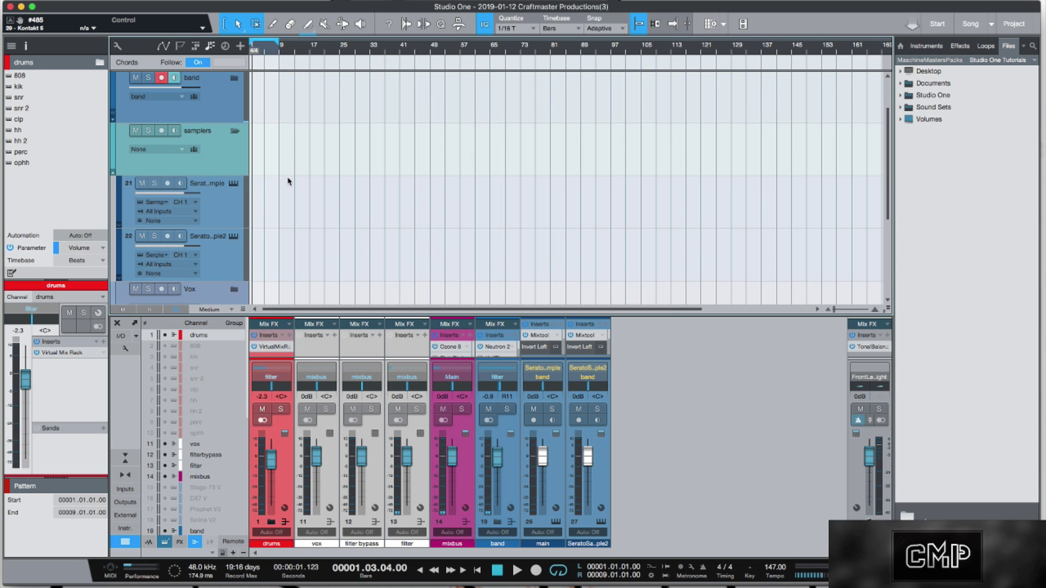
pyautogui.scroll(2, 289, 182)
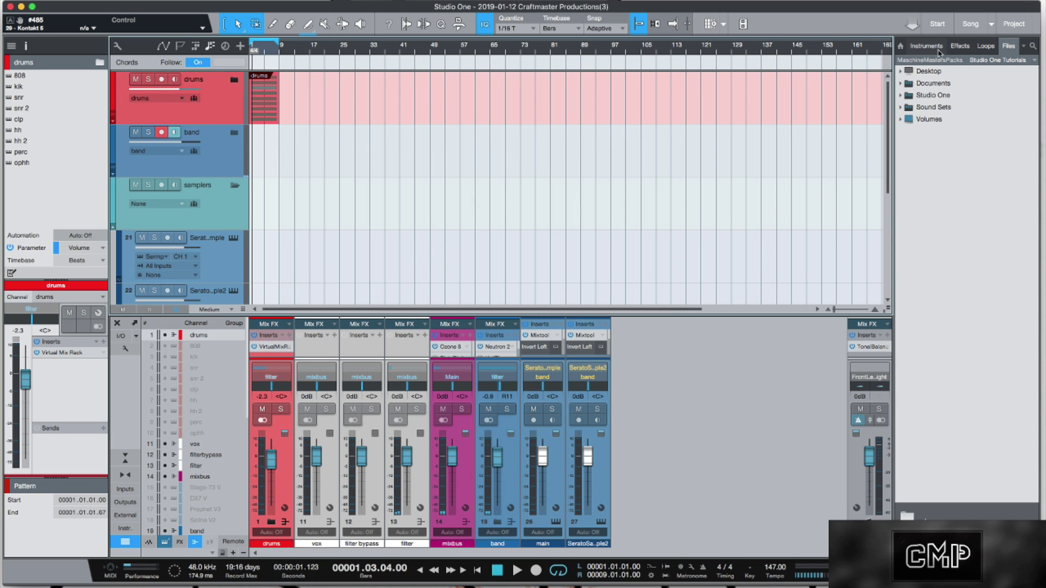
# Find Calma 147 C#m.wav in the Ski Mask 6 folder of Sample Packs and place it at bar 1 above the samplers folder
pyautogui.click(1031, 61)
pyautogui.click(995, 169)
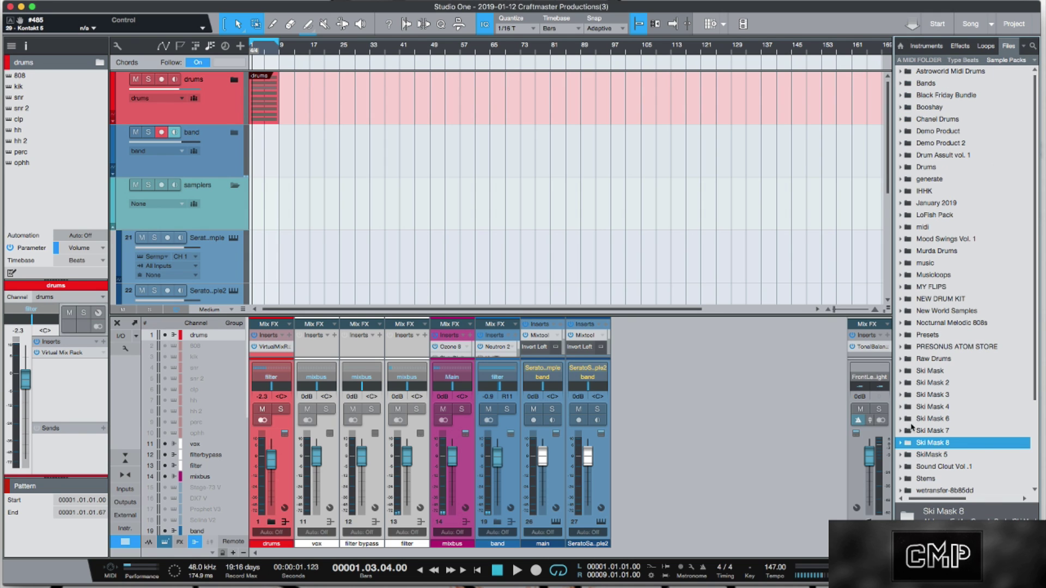
pyautogui.click(901, 419)
pyautogui.click(942, 432)
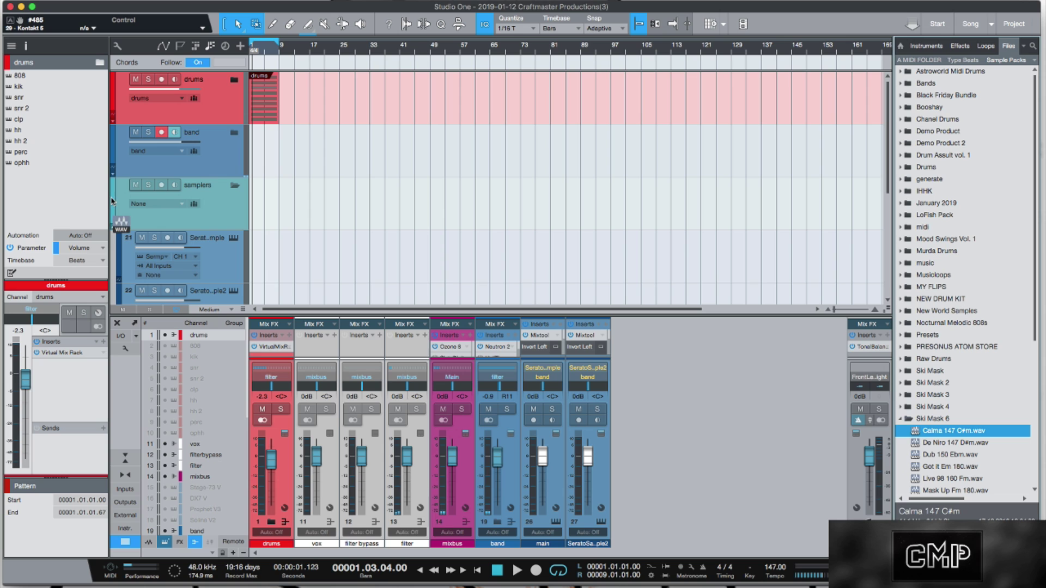
pyautogui.moveTo(276, 193); pyautogui.dragTo(274, 182)
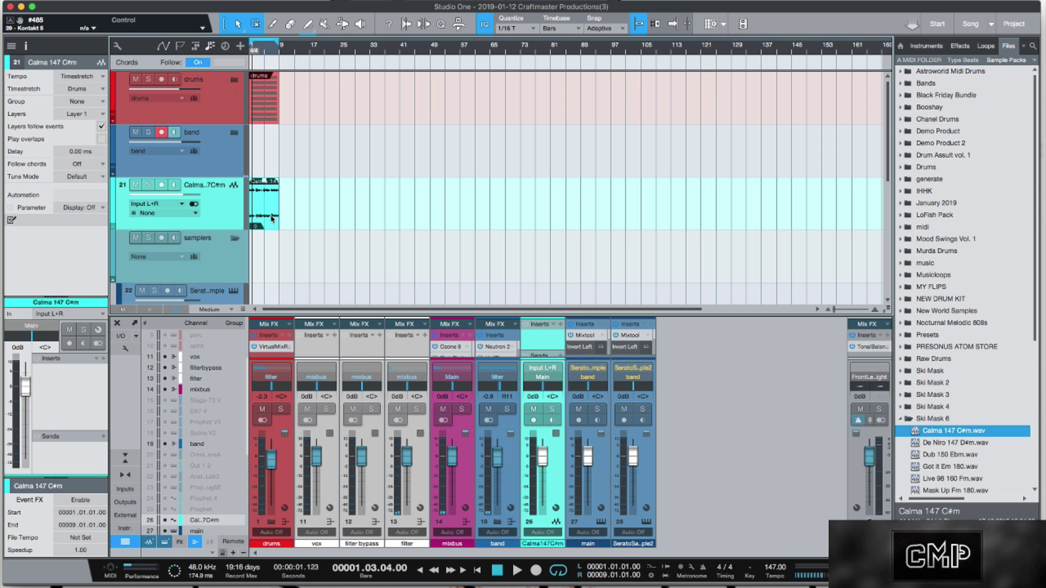
# Analyse the Calma 147 C#m event with Melodyne and convert it to notes on the first Serato Sample track
pyautogui.hotkey('ctrl', 'm')
pyautogui.scroll(-1, 333, 235)
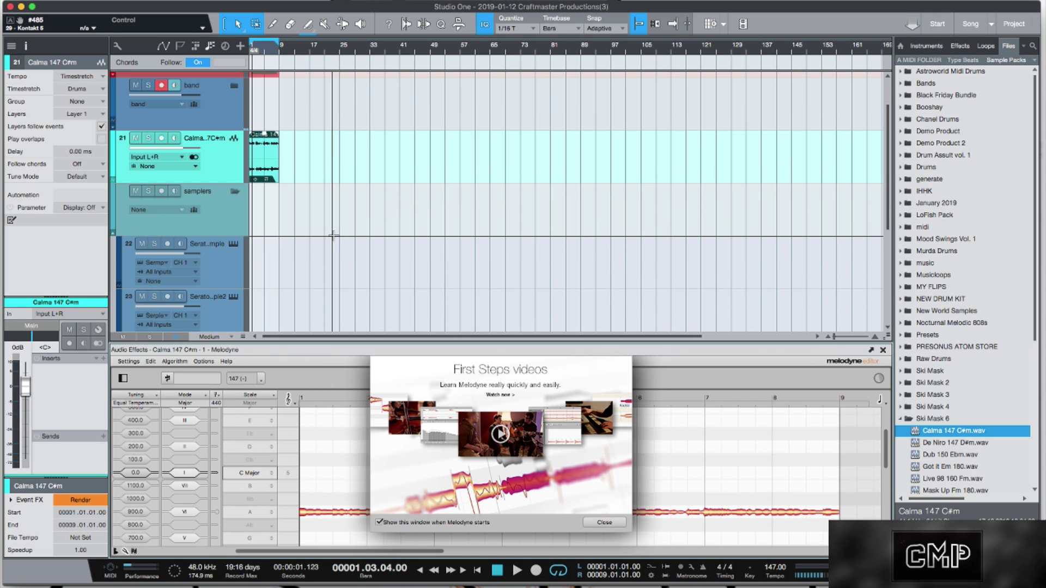
pyautogui.click(234, 192)
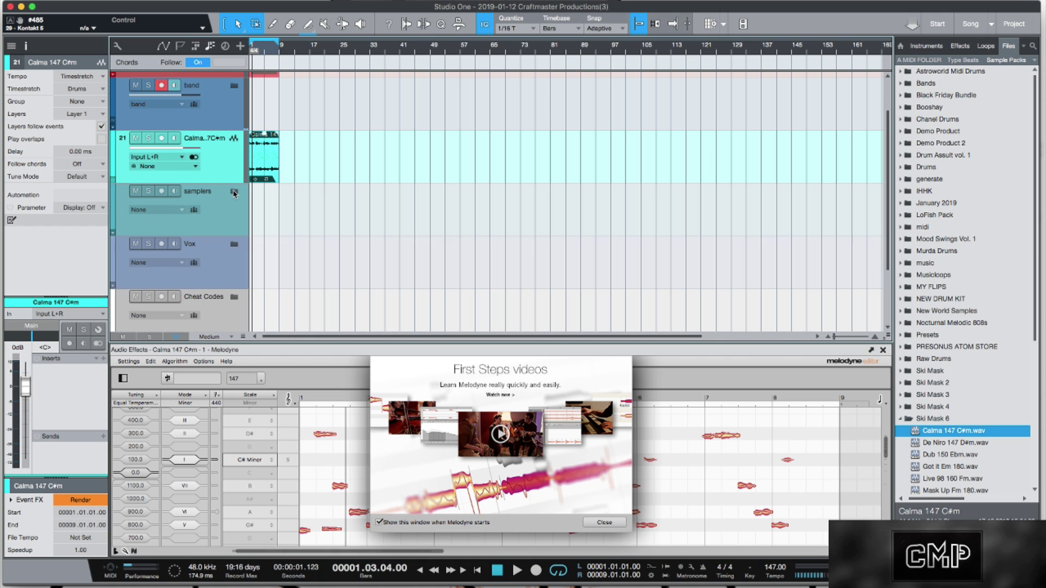
pyautogui.click(234, 192)
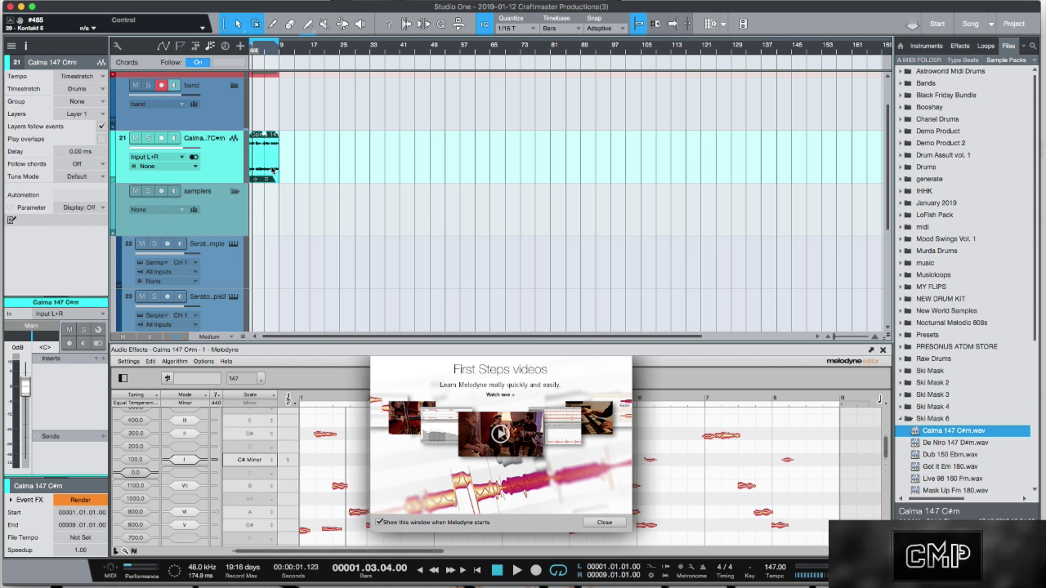
pyautogui.moveTo(272, 170); pyautogui.dragTo(275, 247)
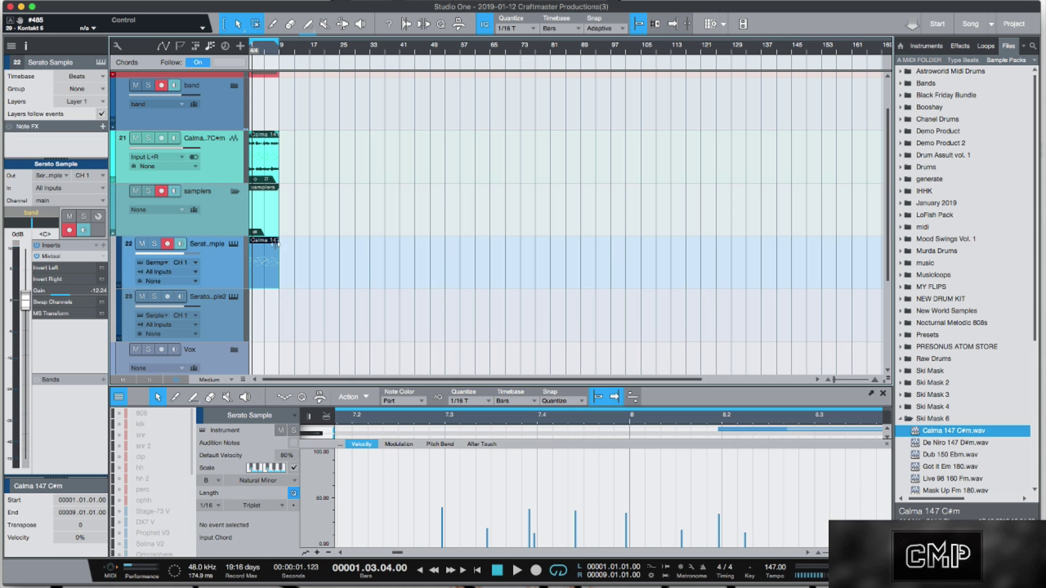
# Dismiss the Melodyne intro and delete the Calma 147 C#m audio event, checking the first Serato Sample instrument
pyautogui.click(269, 171)
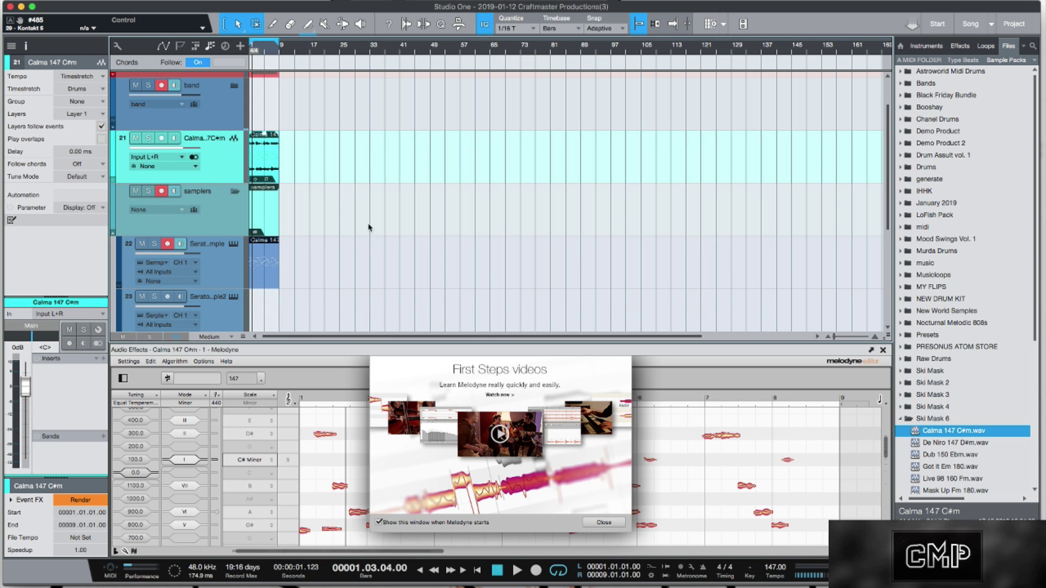
pyautogui.click(602, 522)
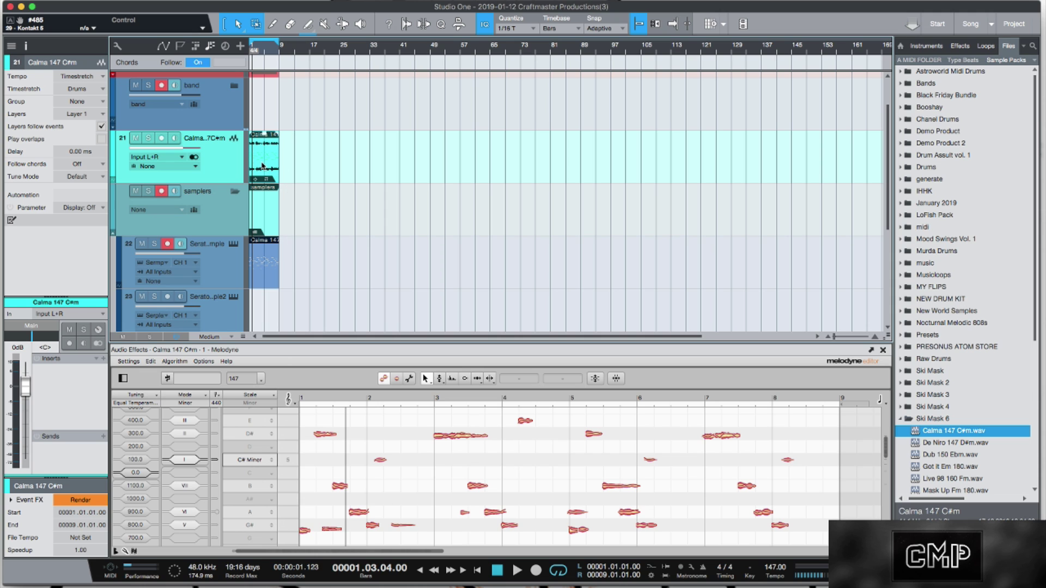
pyautogui.press('Delete')
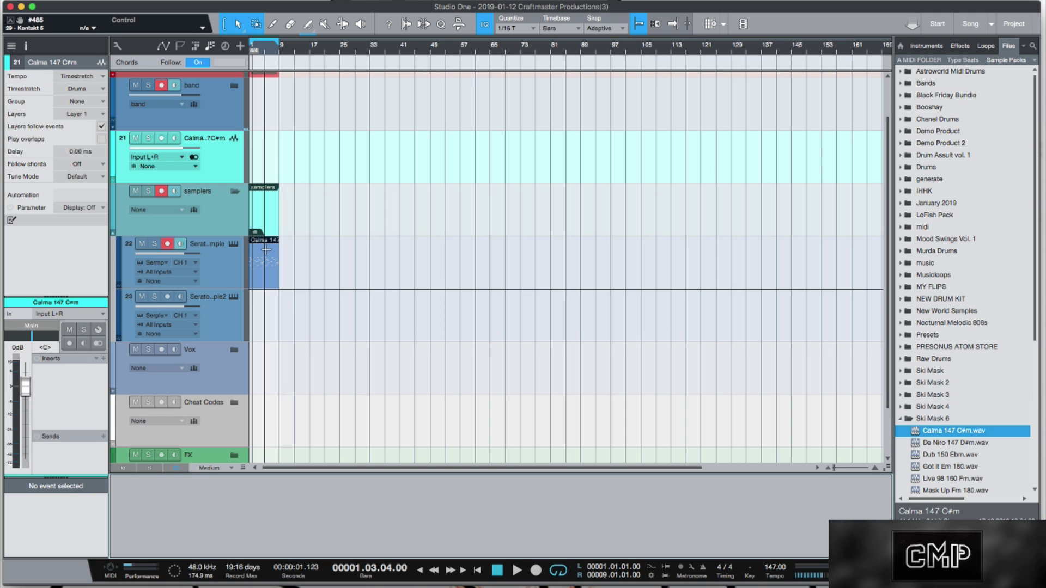
pyautogui.click(234, 243)
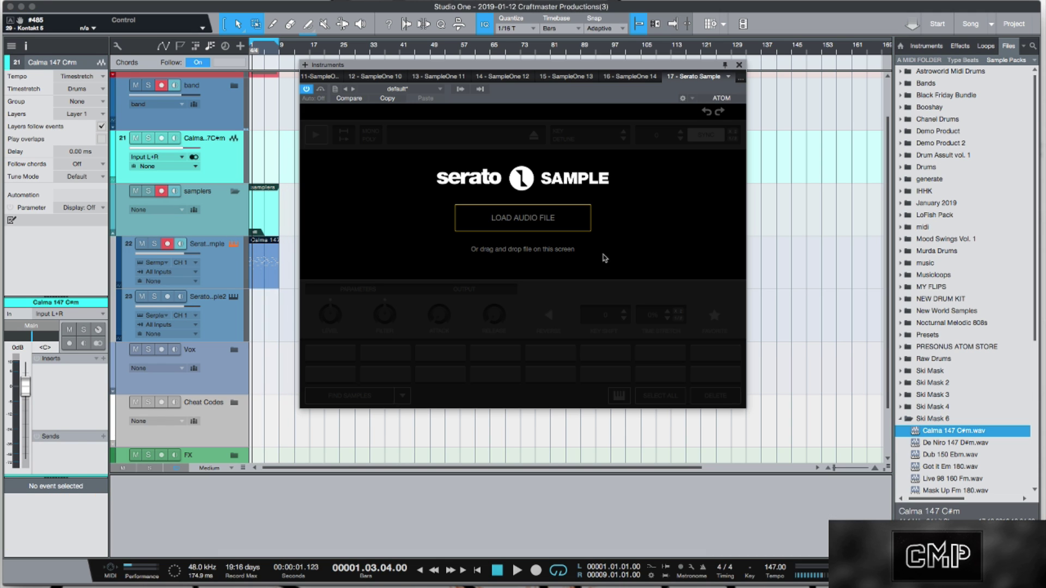
pyautogui.click(740, 64)
# Zoom in on the timeline, expand the drums folder and create an empty 808 part from bar 1 to bar 9
pyautogui.moveTo(274, 54); pyautogui.dragTo(327, 176)
pyautogui.scroll(-1, 327, 177)
pyautogui.scroll(2, 318, 181)
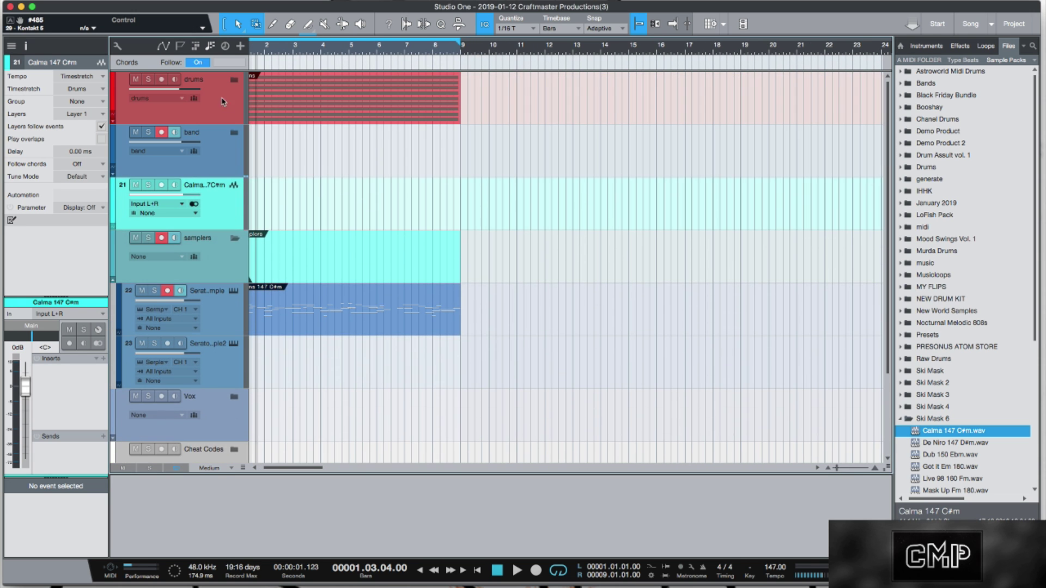
pyautogui.click(233, 81)
pyautogui.doubleClick(260, 136)
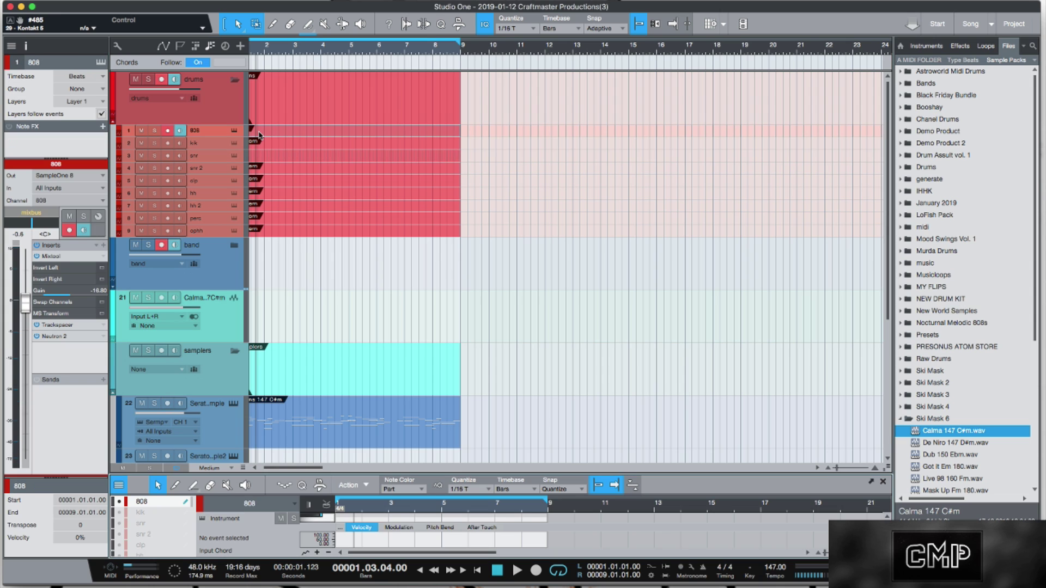
# Enlarge the note editor and show the SeratoSample notes as a reference behind the 808 part
pyautogui.moveTo(447, 476); pyautogui.dragTo(429, 159)
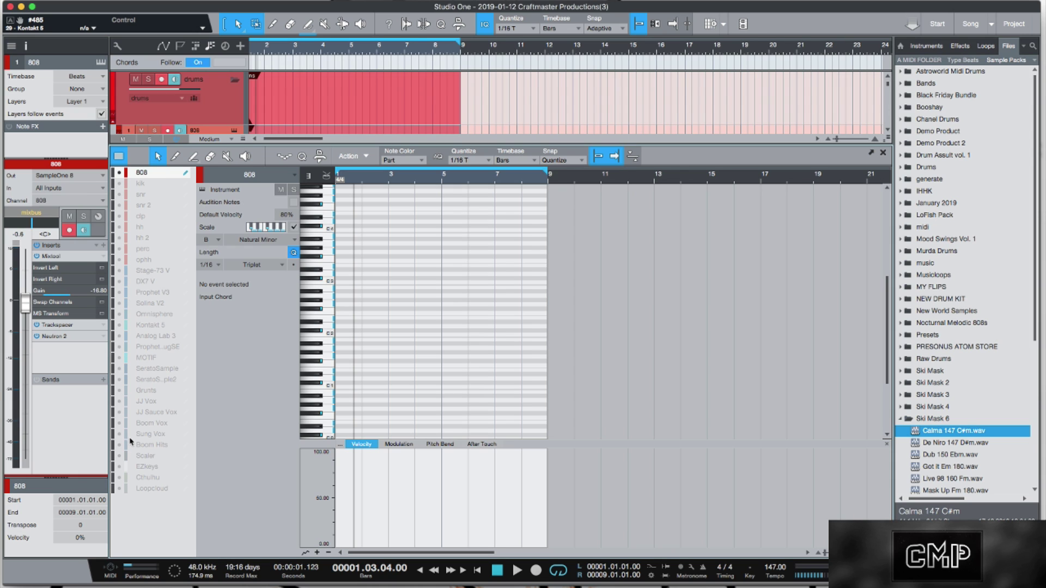
pyautogui.click(121, 371)
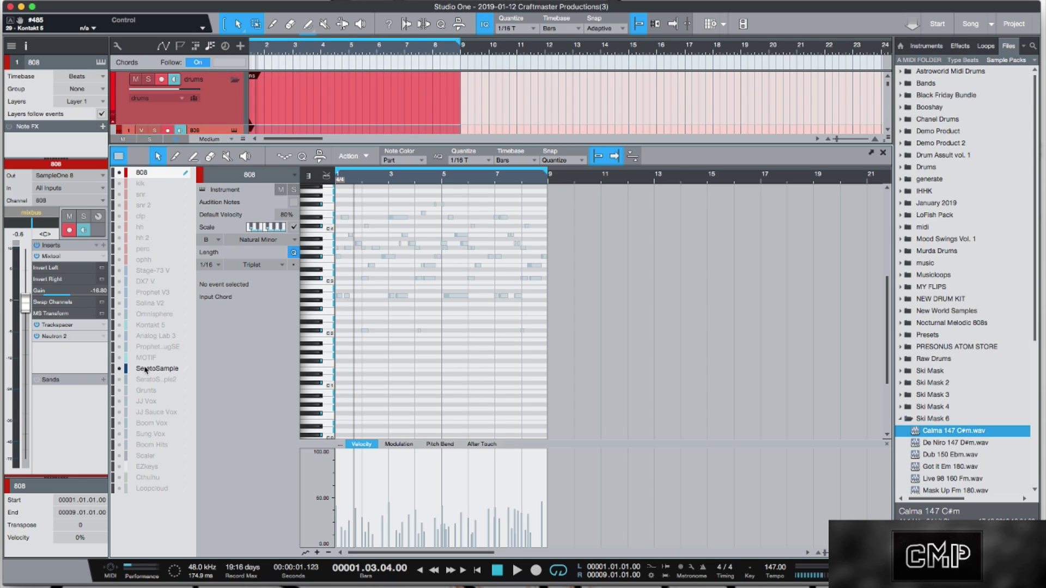
pyautogui.press('e')
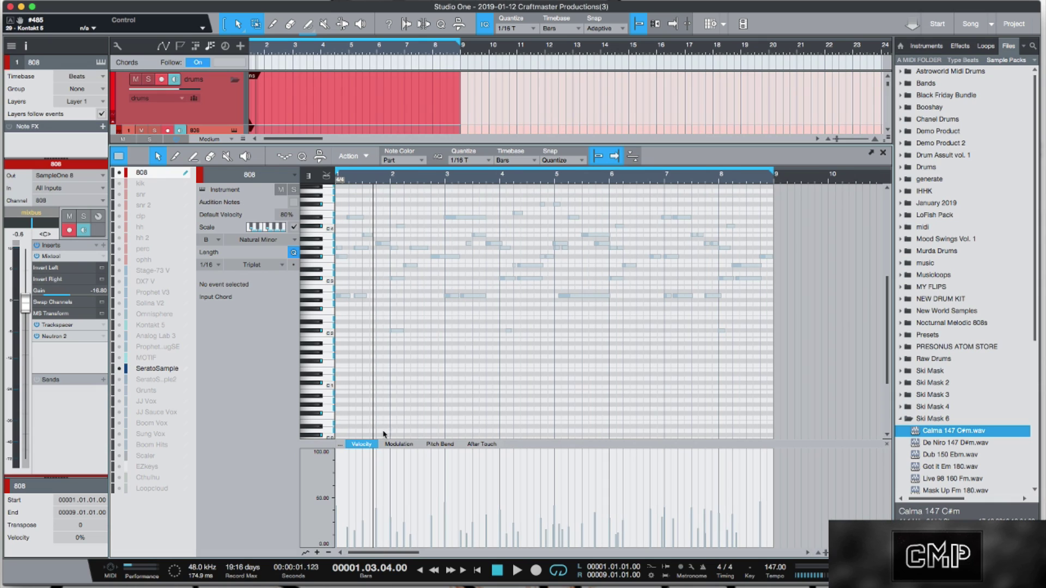
# Draw a long A2 note at bar 1 and an E3 note at 2.2.1 in the 808 part and play them back
pyautogui.click(338, 296)
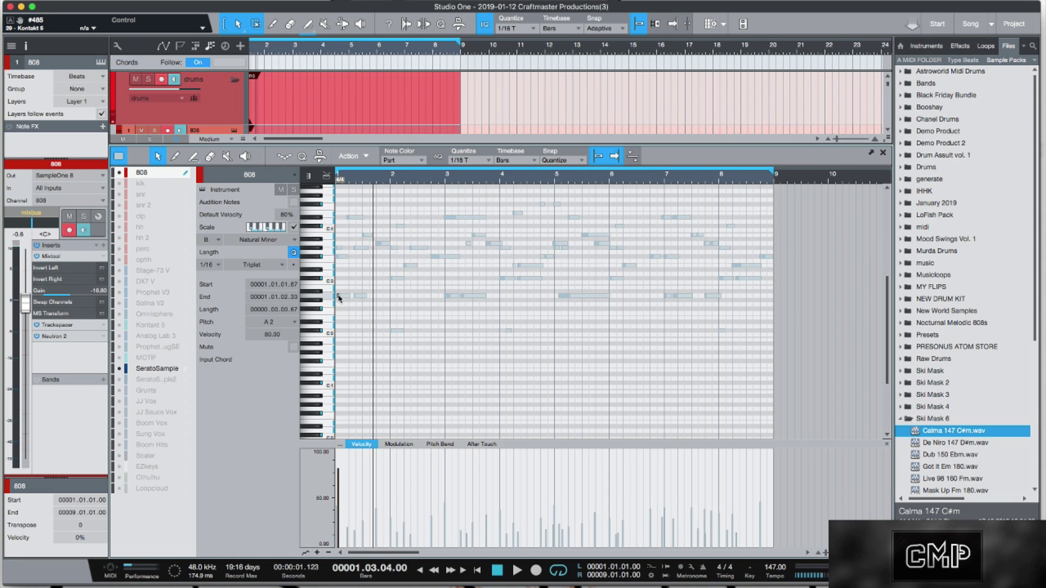
pyautogui.moveTo(339, 298); pyautogui.dragTo(346, 298)
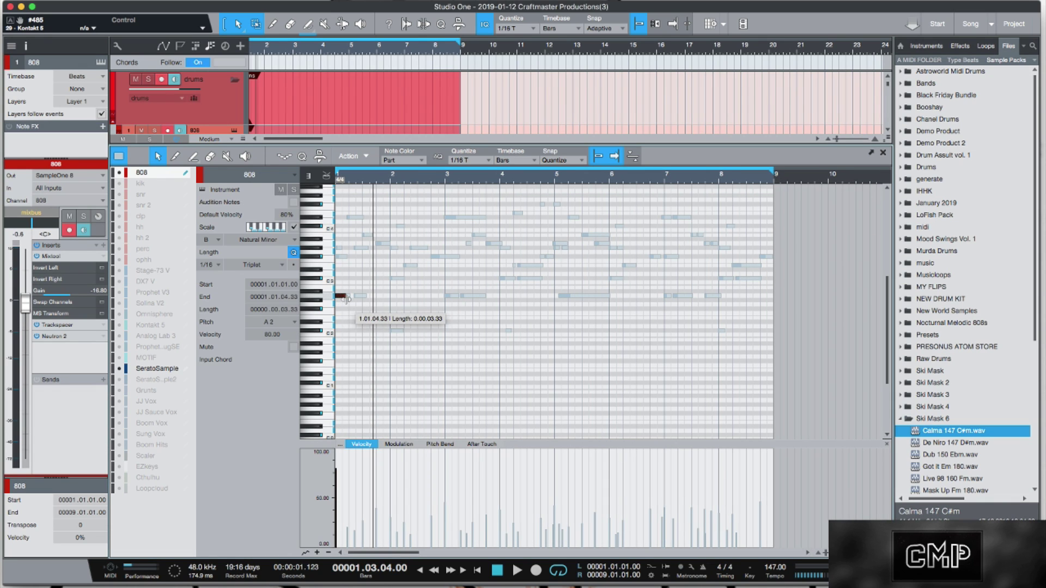
pyautogui.click(395, 274)
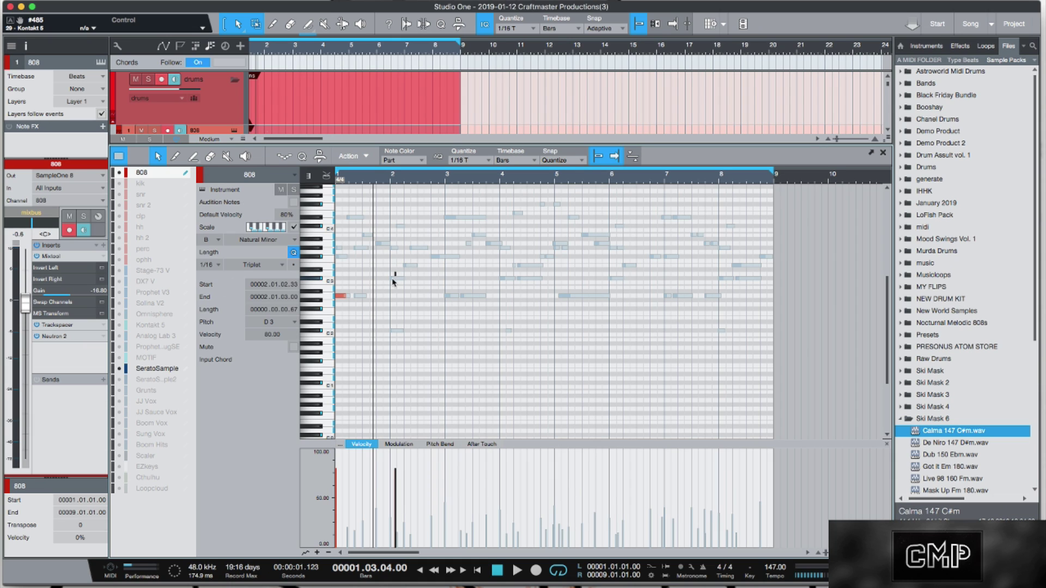
pyautogui.click(390, 280)
pyautogui.moveTo(392, 274); pyautogui.dragTo(413, 267)
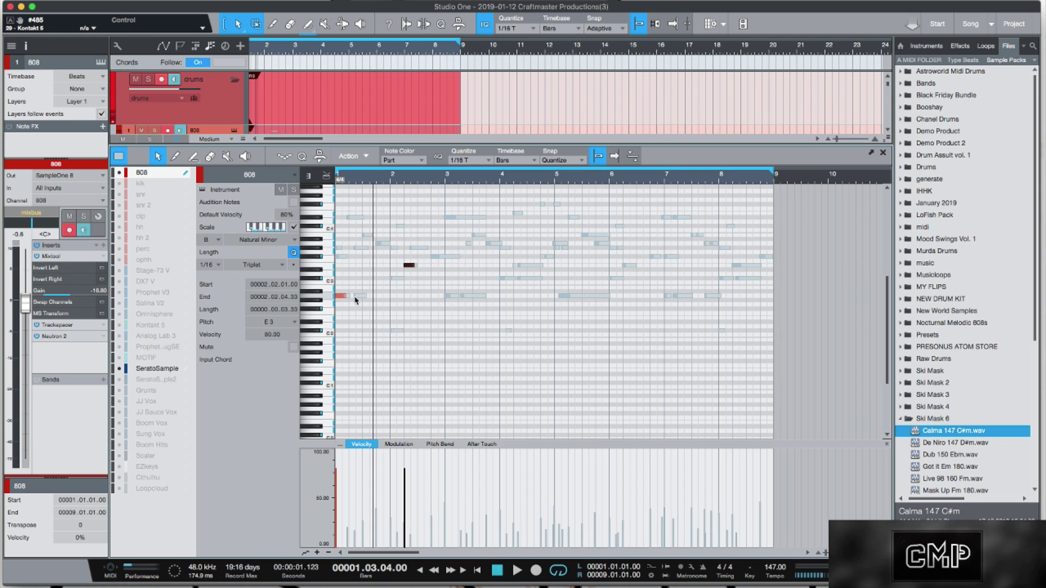
pyautogui.moveTo(344, 296); pyautogui.dragTo(423, 267)
pyautogui.press('space')
pyautogui.press('space')
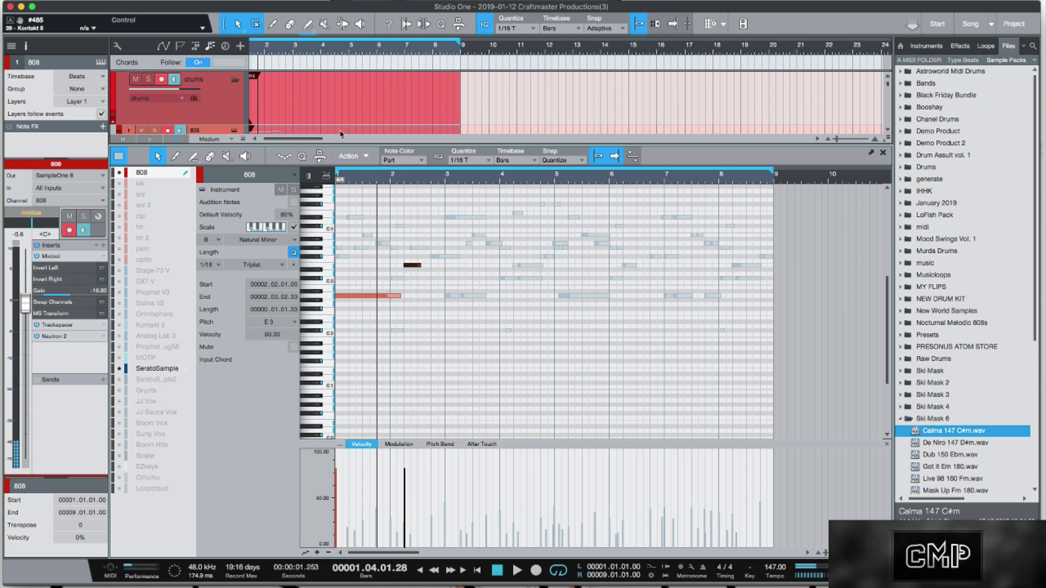
# Shrink the note editor, set the track height to Small and place Calma 147 C#m.wav back on its audio track at bar 1
pyautogui.moveTo(338, 144); pyautogui.dragTo(338, 428)
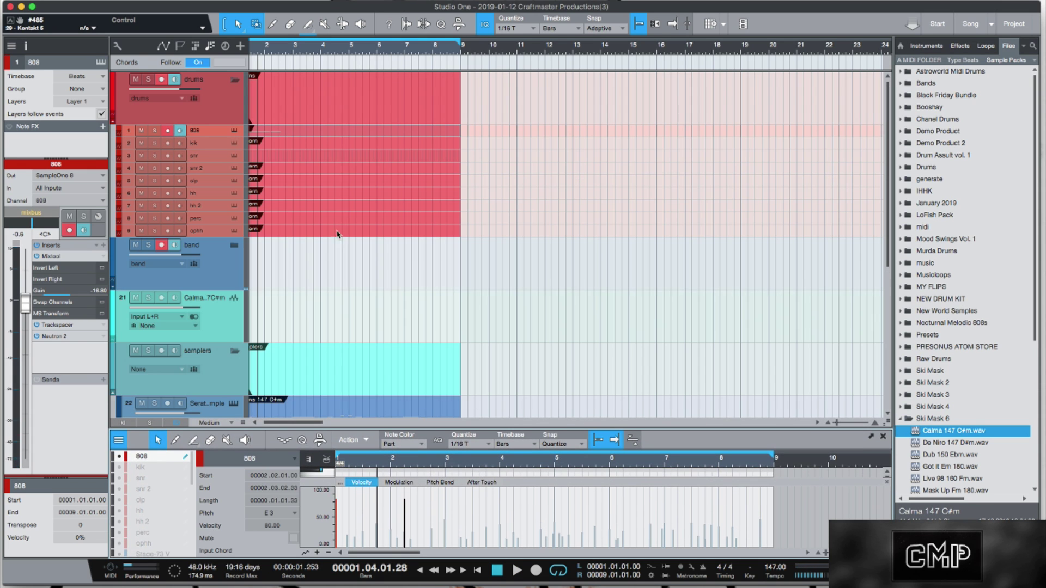
pyautogui.scroll(3, 338, 271)
pyautogui.scroll(-3, 338, 271)
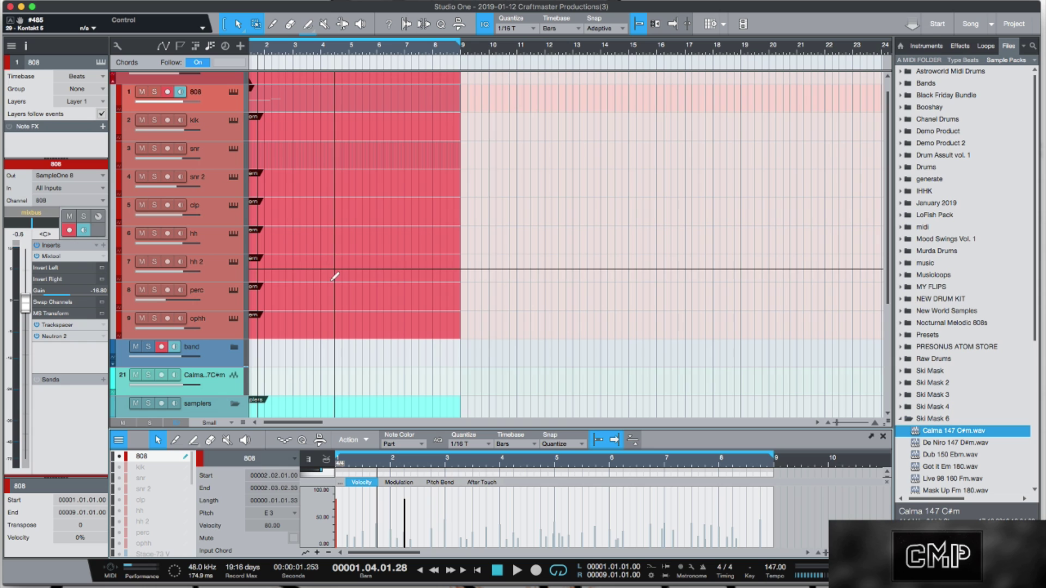
pyautogui.moveTo(938, 434); pyautogui.dragTo(256, 385)
# Play the Calma 147 C#m sample together with the 808 notes twice from the start
pyautogui.press('space')
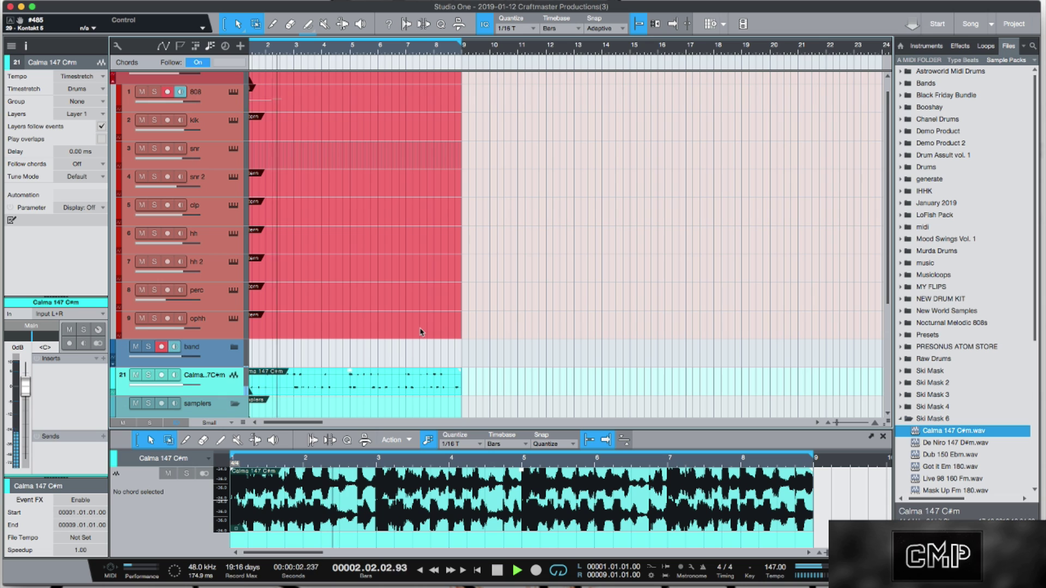
pyautogui.press('space')
pyautogui.press('space')
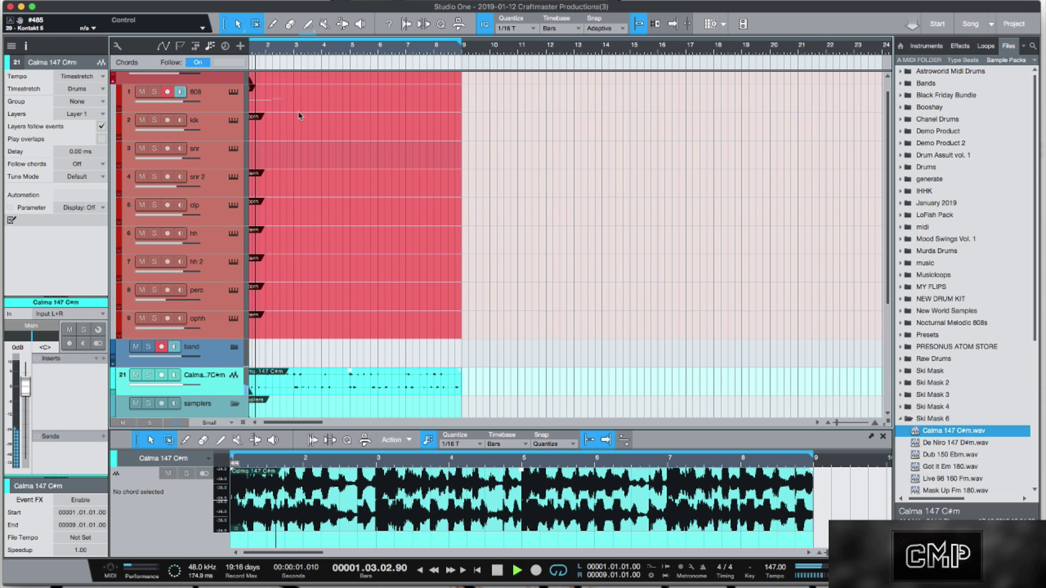
pyautogui.press('space')
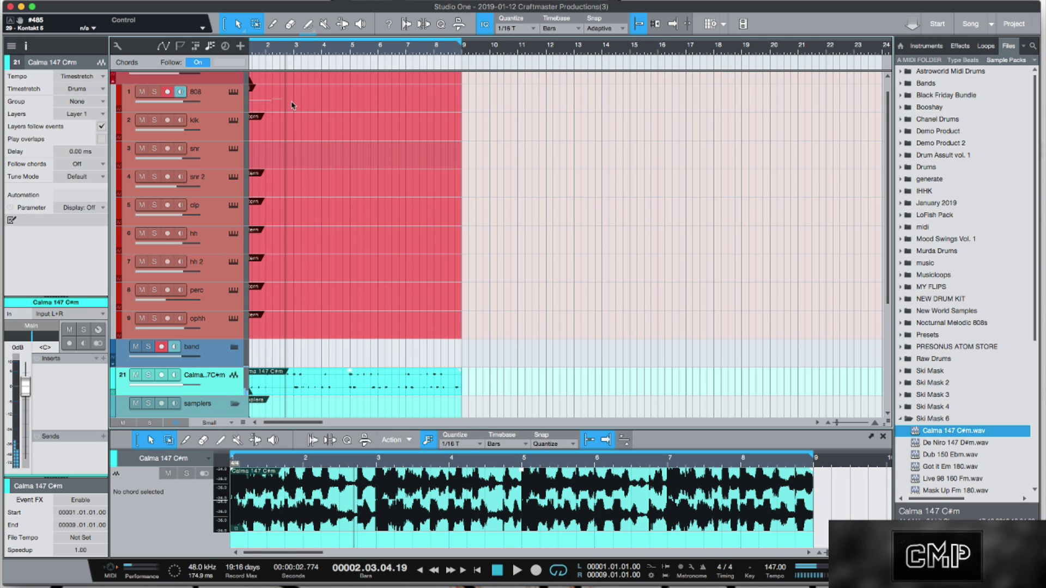
# Select the 808 part and look over the drum and sampler tracks
pyautogui.click(293, 106)
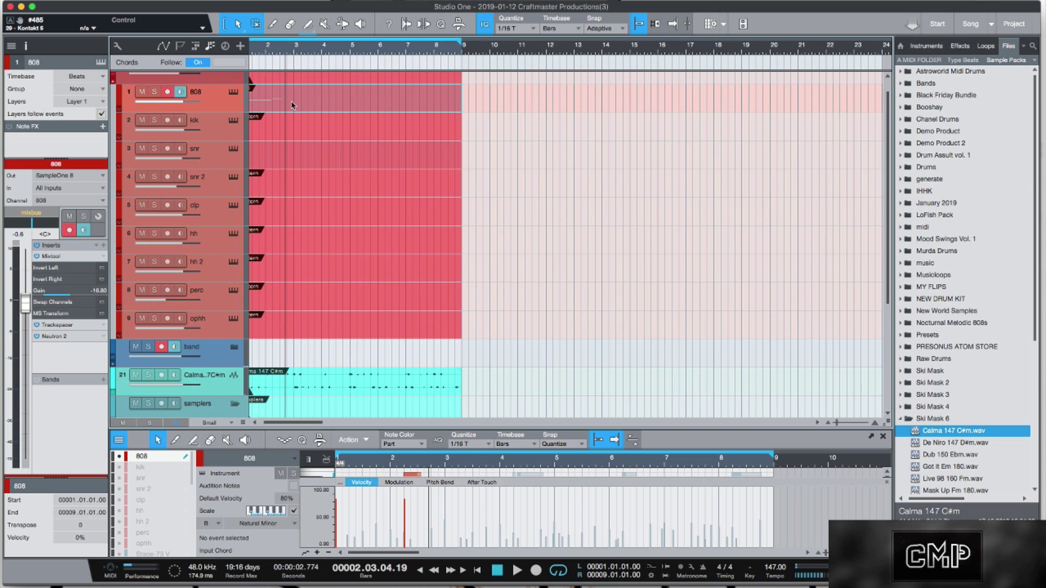
pyautogui.scroll(-2, 313, 331)
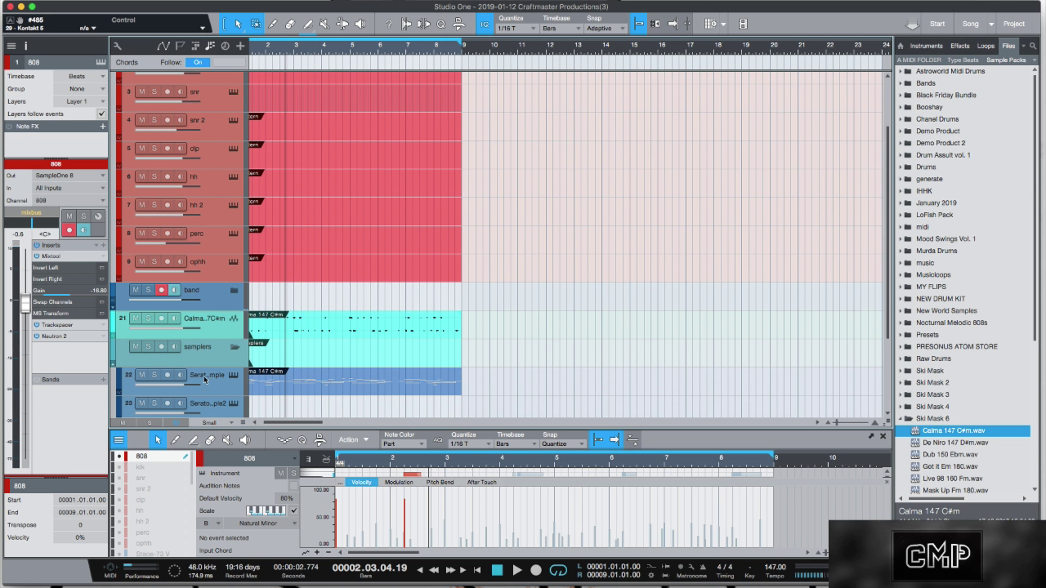
pyautogui.scroll(3, 205, 141)
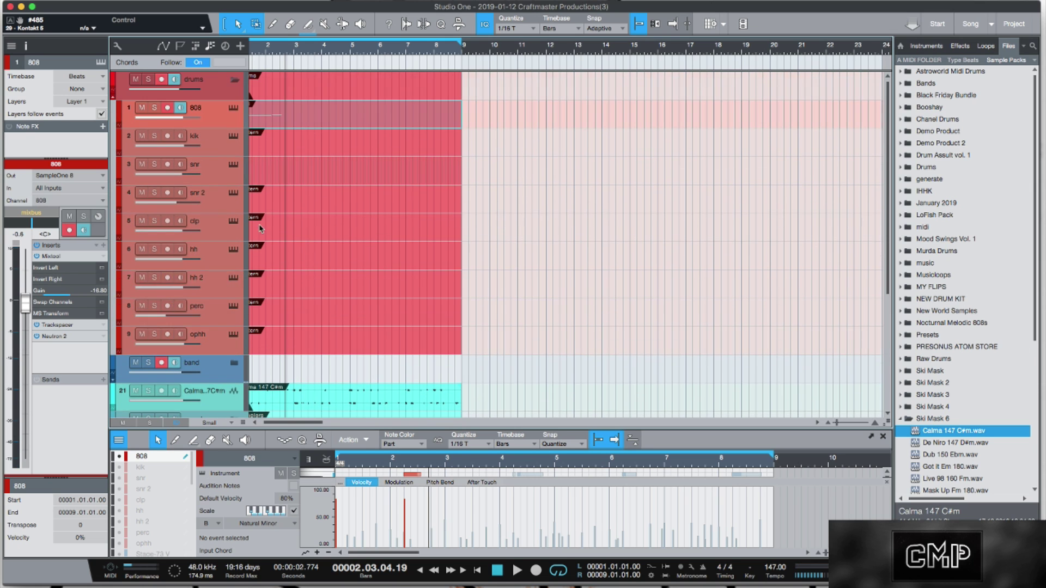
# Enlarge the note editor, view the SeratoSample melody notes and make the 808 part editable again
pyautogui.click(234, 108)
pyautogui.click(234, 108)
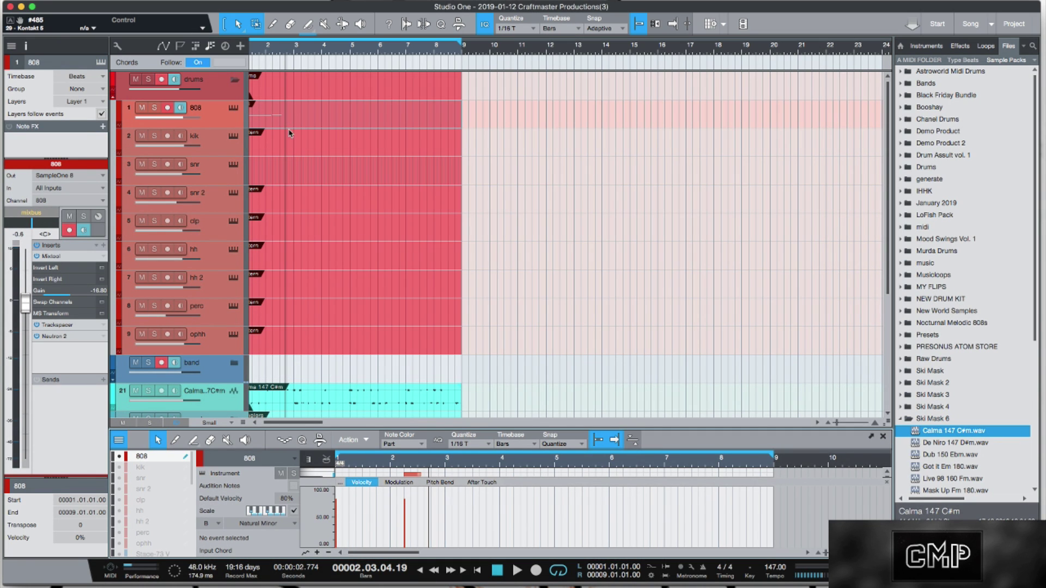
pyautogui.moveTo(439, 428); pyautogui.dragTo(438, 116)
pyautogui.click(156, 343)
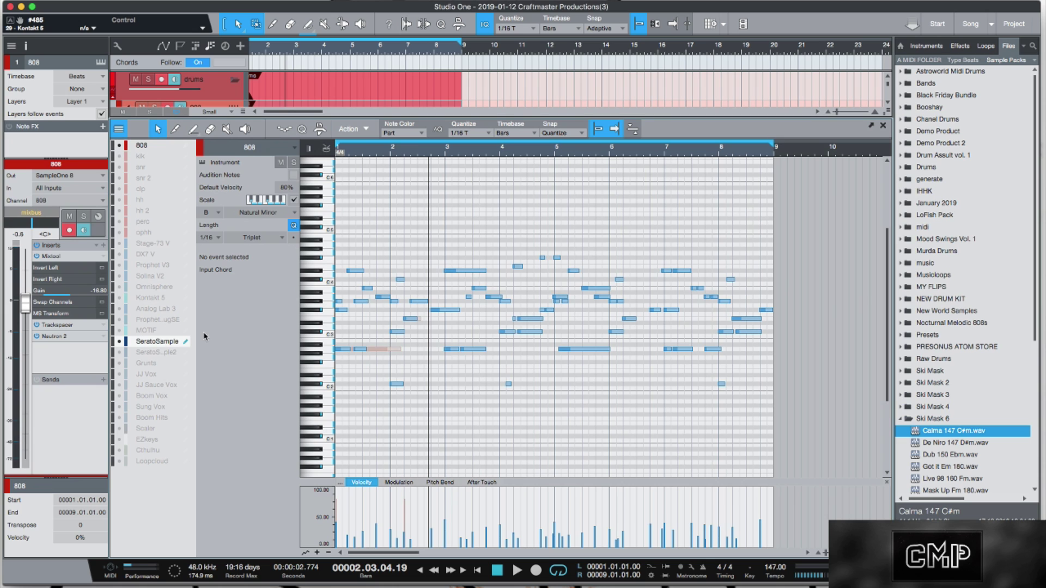
pyautogui.click(173, 147)
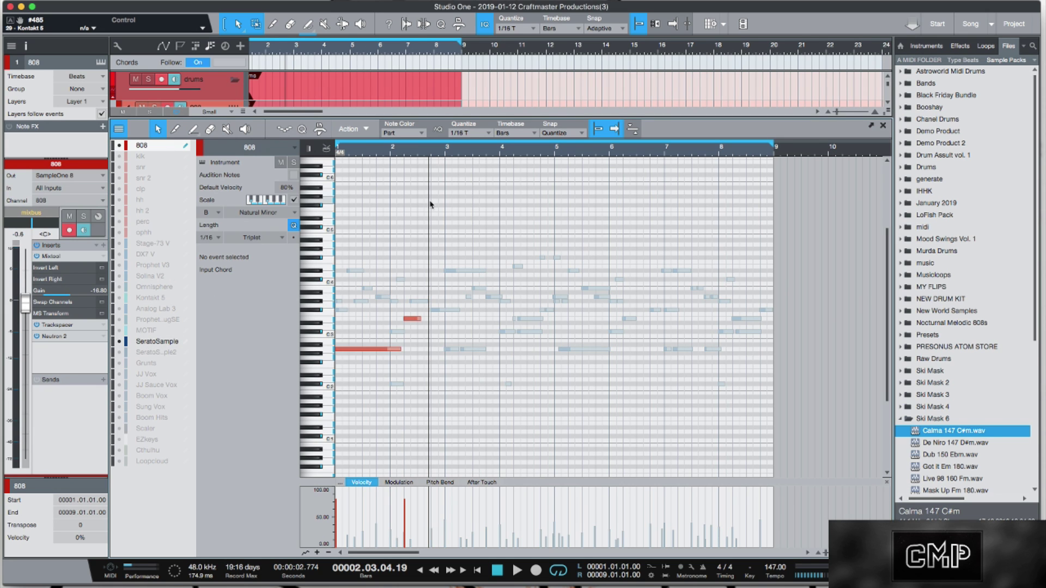
# Lengthen the bar 2 E3 note to 2.4.1, add an F#3 note from 2.4.1 to 3.1.1 and play the pattern
pyautogui.scroll(3, 443, 162)
pyautogui.scroll(1, 443, 162)
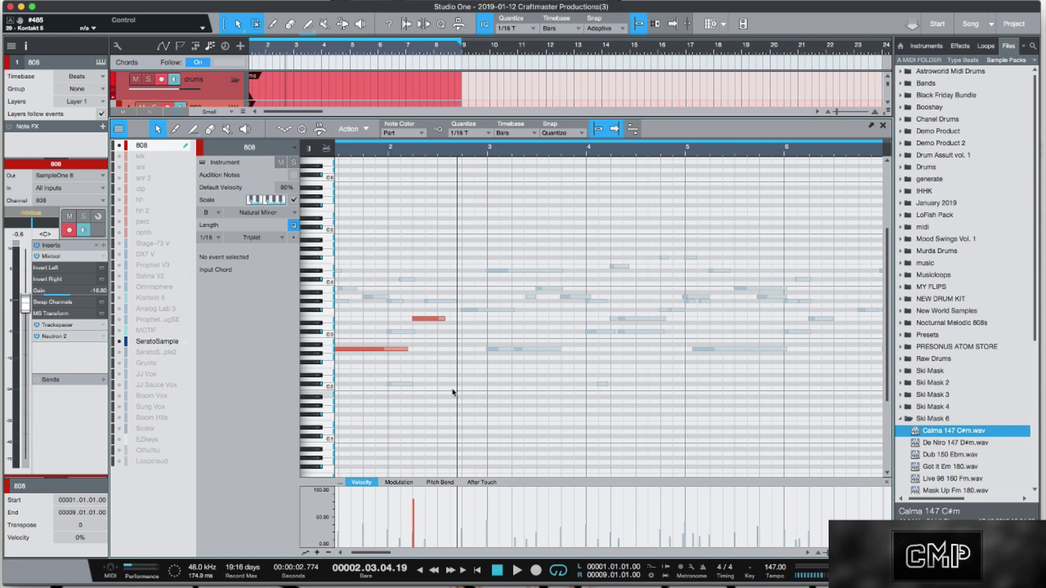
pyautogui.moveTo(444, 319); pyautogui.dragTo(489, 316)
pyautogui.press('space')
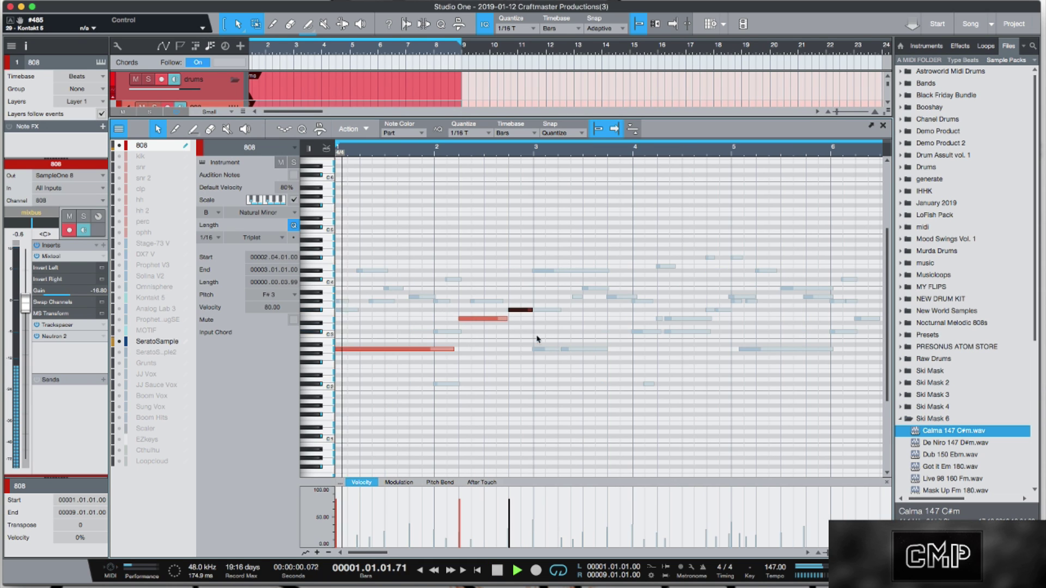
pyautogui.press('space')
pyautogui.press('space')
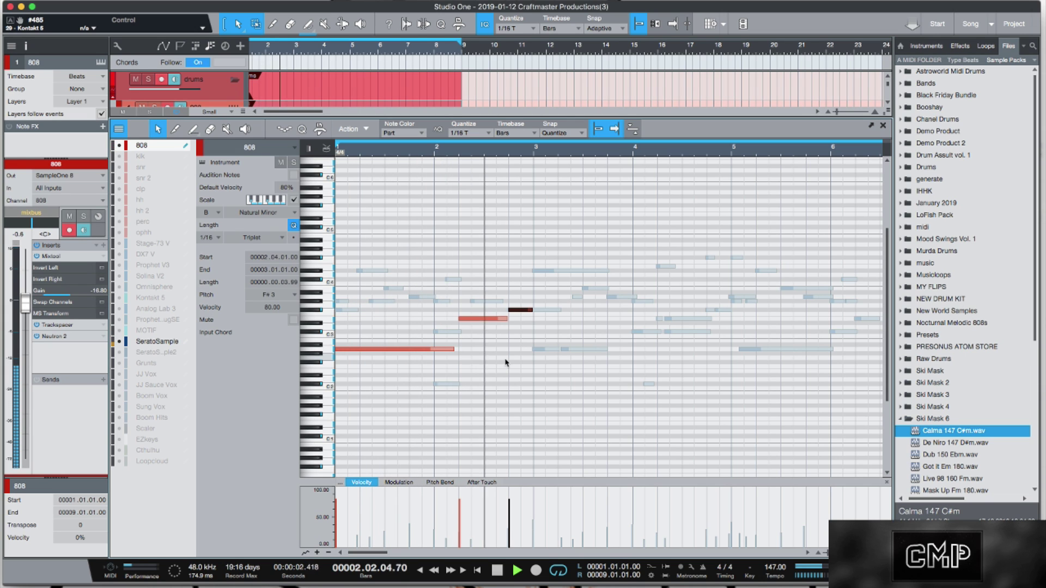
pyautogui.press('space')
# Duplicate the two-bar 808 pattern three times to fill eight bars and play it from the start
pyautogui.moveTo(515, 360); pyautogui.dragTo(401, 247)
pyautogui.press('d')
pyautogui.press('d')
pyautogui.press('d')
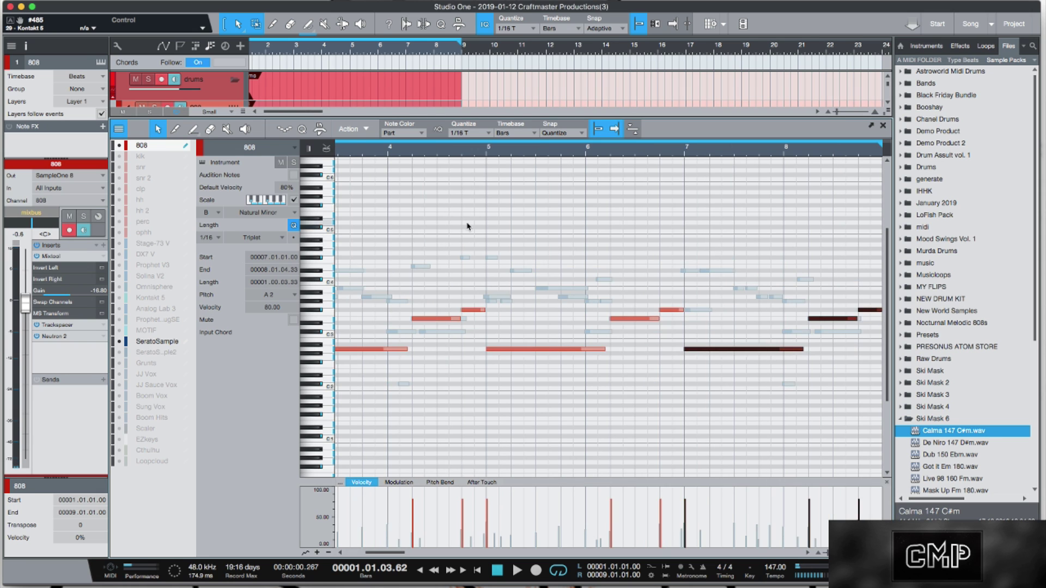
pyautogui.press('space')
pyautogui.press('w')
pyautogui.press('w')
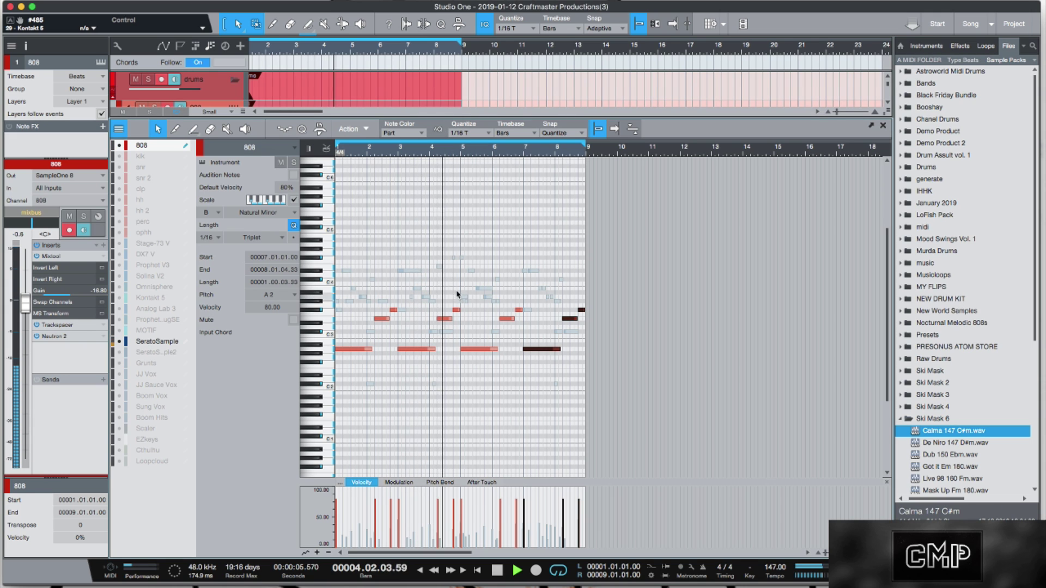
pyautogui.press('space')
# Add a short C#3 note from 4.1.3 to 4.2.1 and shorten the bar 3 A2 note to end at 4.1.3
pyautogui.press('e')
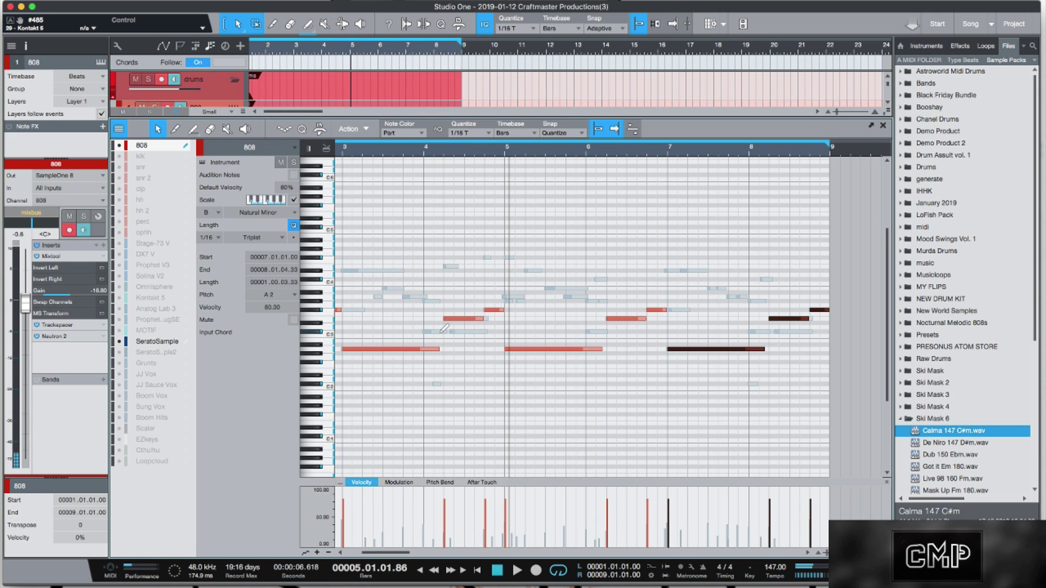
pyautogui.click(441, 331)
pyautogui.moveTo(442, 333); pyautogui.dragTo(435, 333)
pyautogui.press('space')
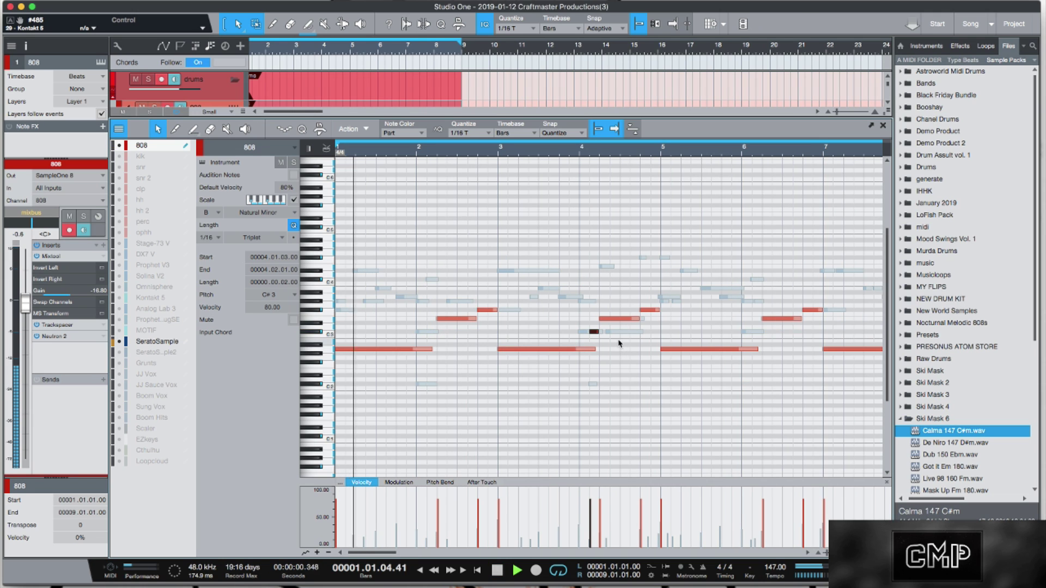
pyautogui.moveTo(593, 349); pyautogui.dragTo(589, 352)
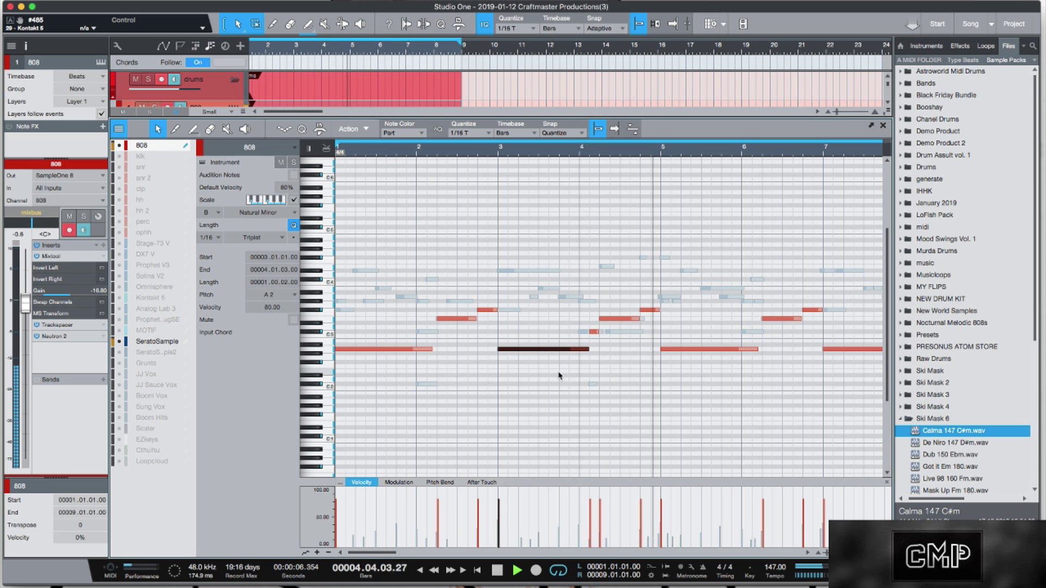
pyautogui.click(614, 129)
# Delete the Calma 147 C#m note part from the Serato Sample track and the Calma audio event from its own track
pyautogui.moveTo(451, 116); pyautogui.dragTo(451, 353)
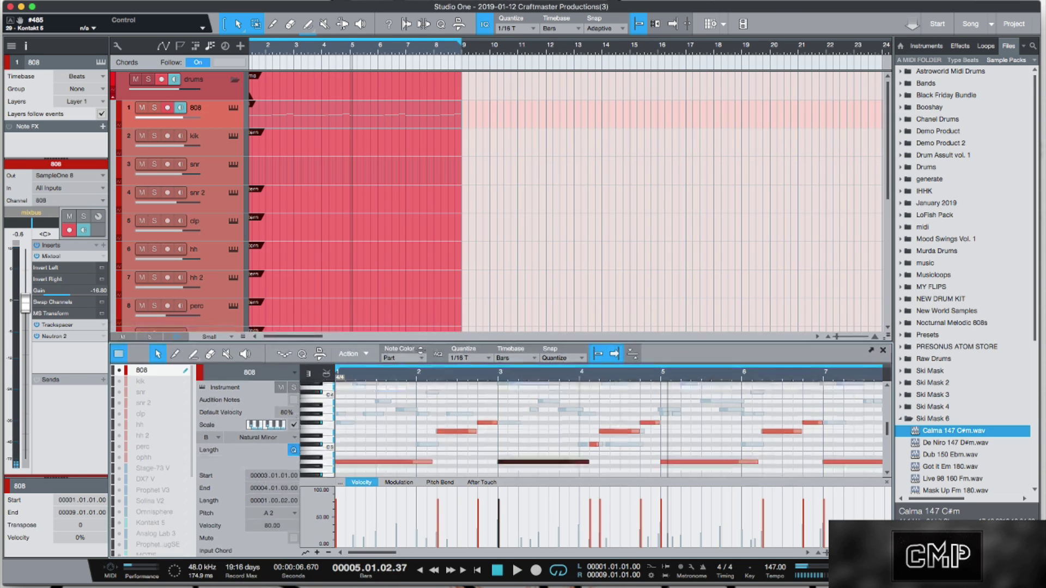
pyautogui.scroll(-4, 487, 147)
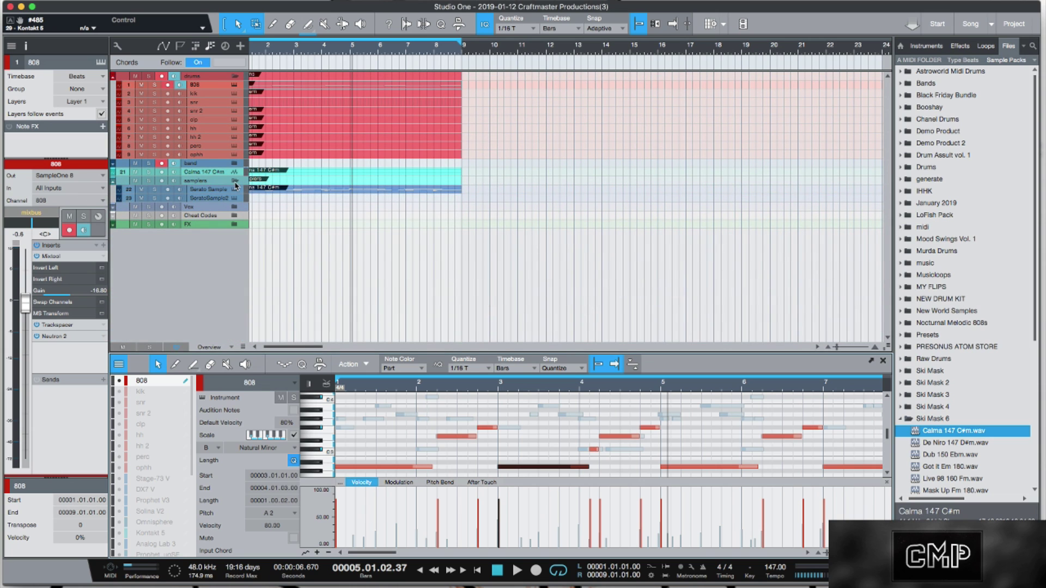
pyautogui.click(278, 191)
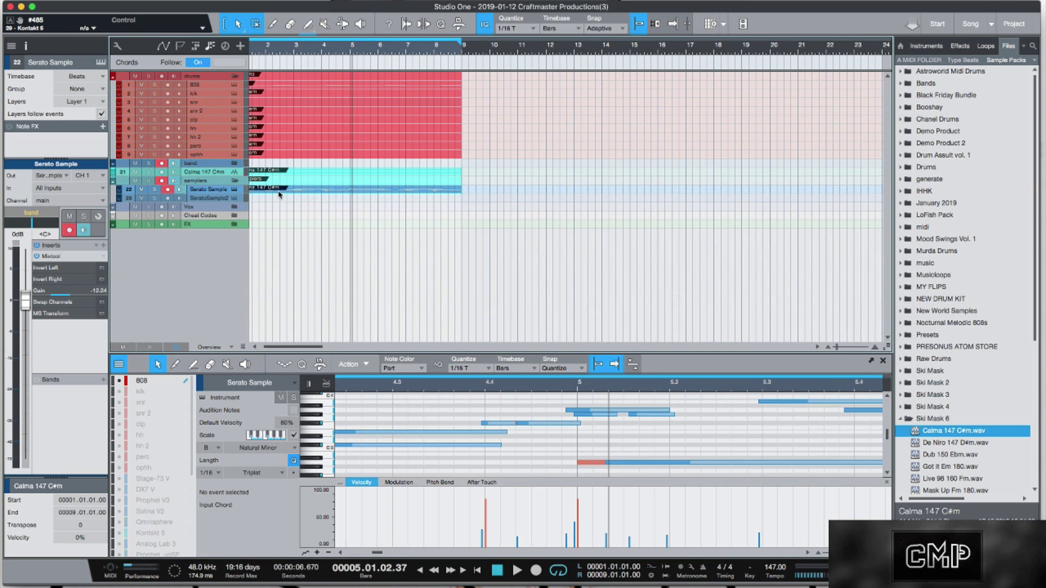
pyautogui.click(279, 195)
pyautogui.click(236, 181)
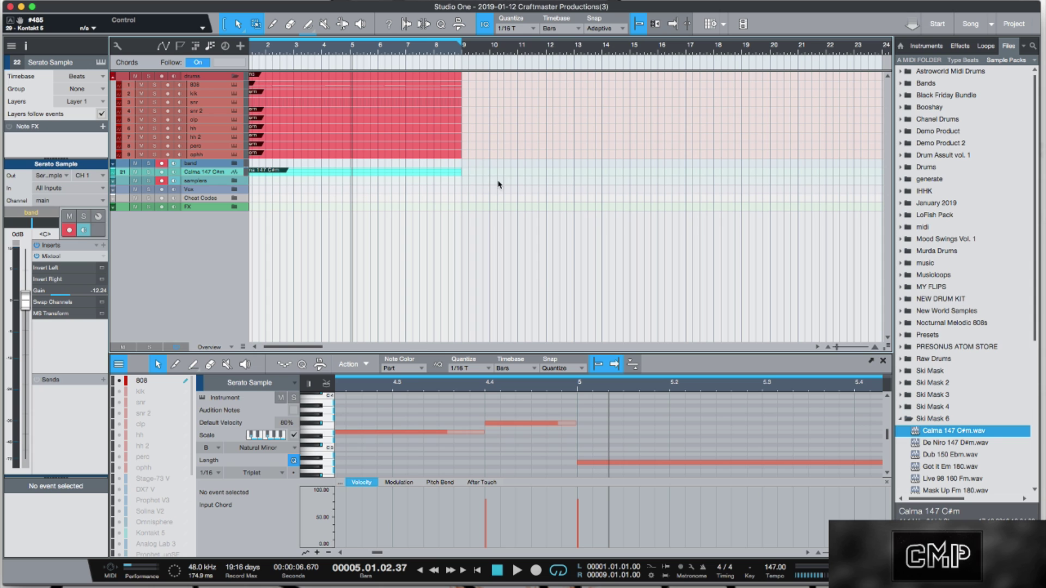
pyautogui.click(256, 172)
pyautogui.press('Delete')
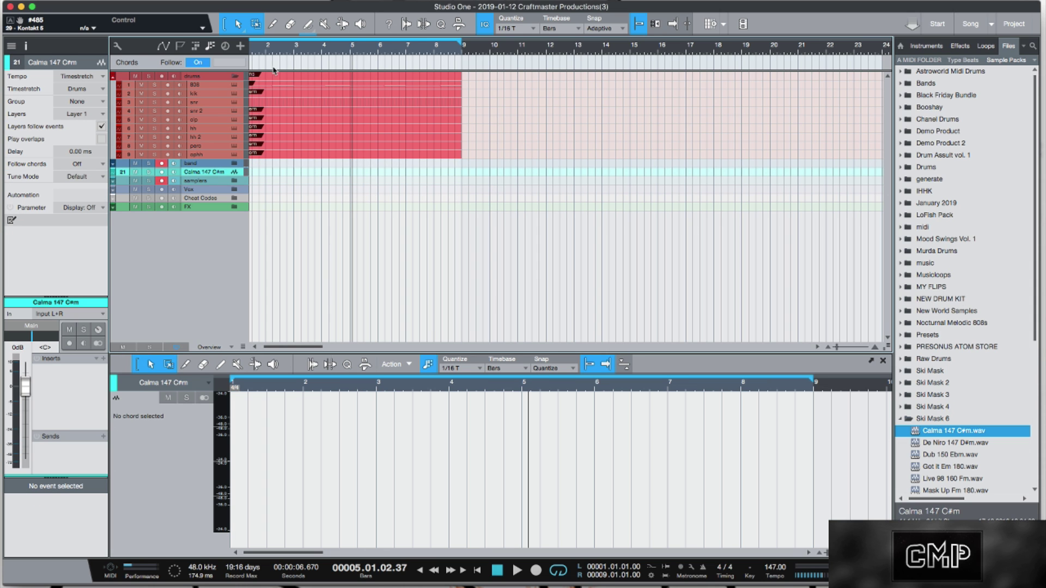
# Select all notes in the 808 part and delete them
pyautogui.click(308, 88)
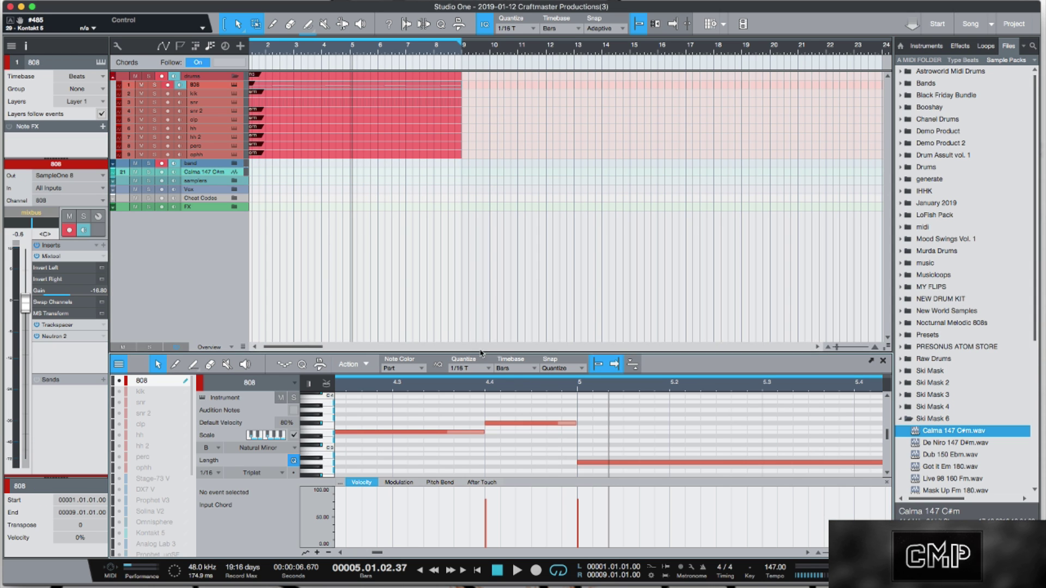
pyautogui.hotkey('shift', 'f')
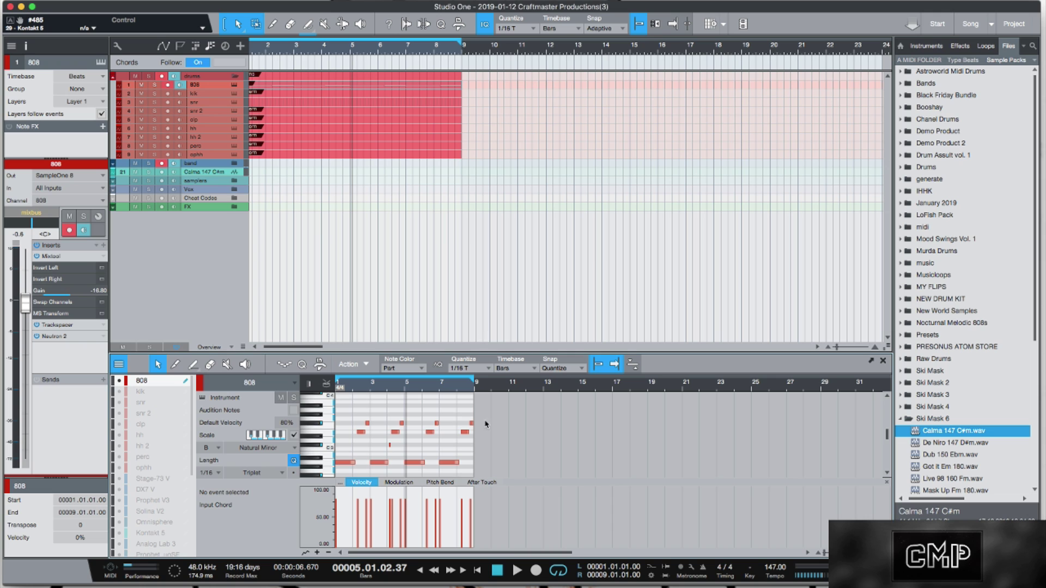
pyautogui.moveTo(507, 464); pyautogui.dragTo(267, 386)
pyautogui.press('Delete')
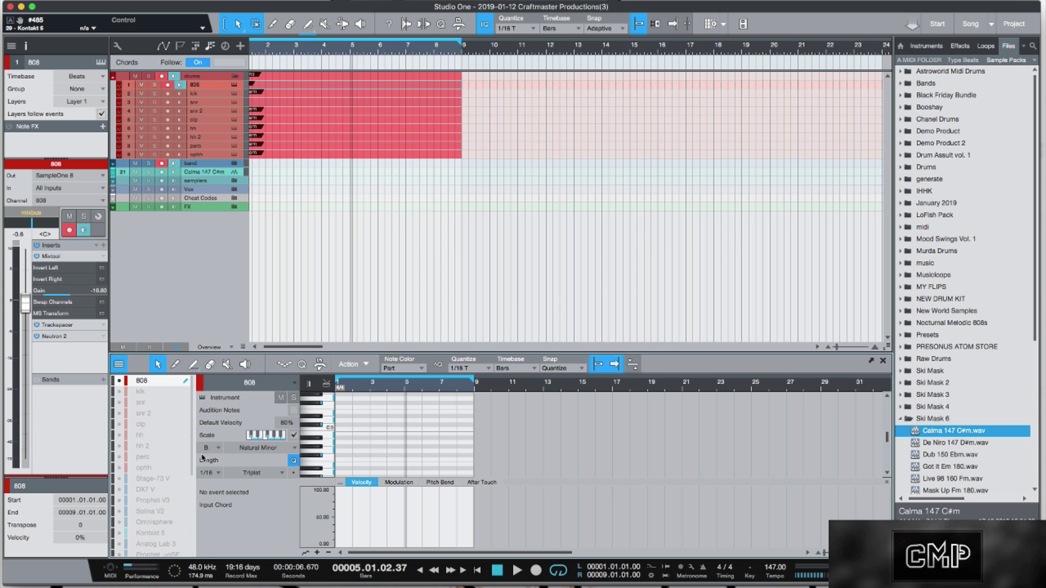
# Remove the Calma 147 C#m audio track and collapse the drums folder
pyautogui.rightClick(194, 173)
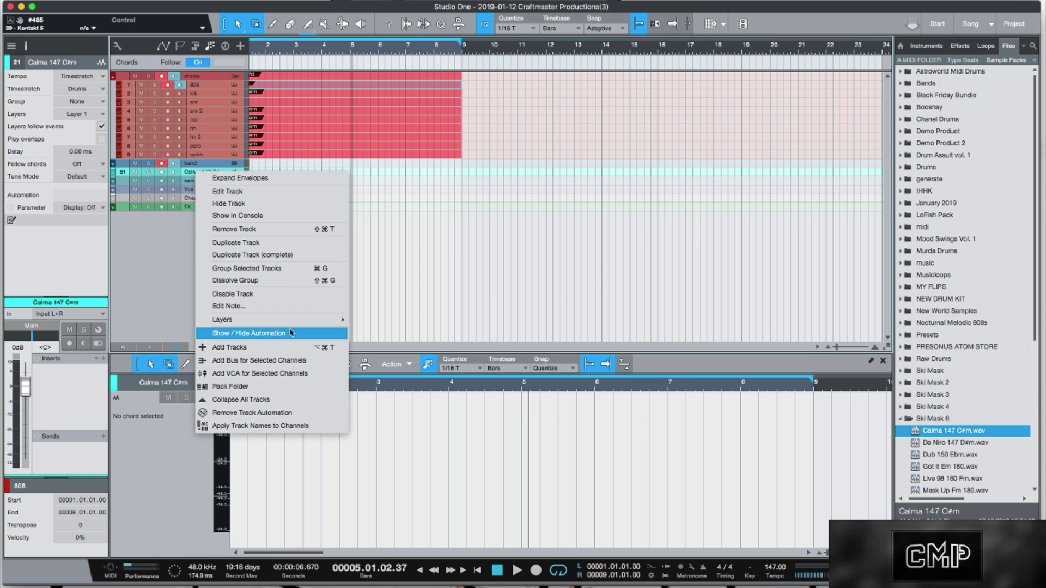
pyautogui.click(276, 229)
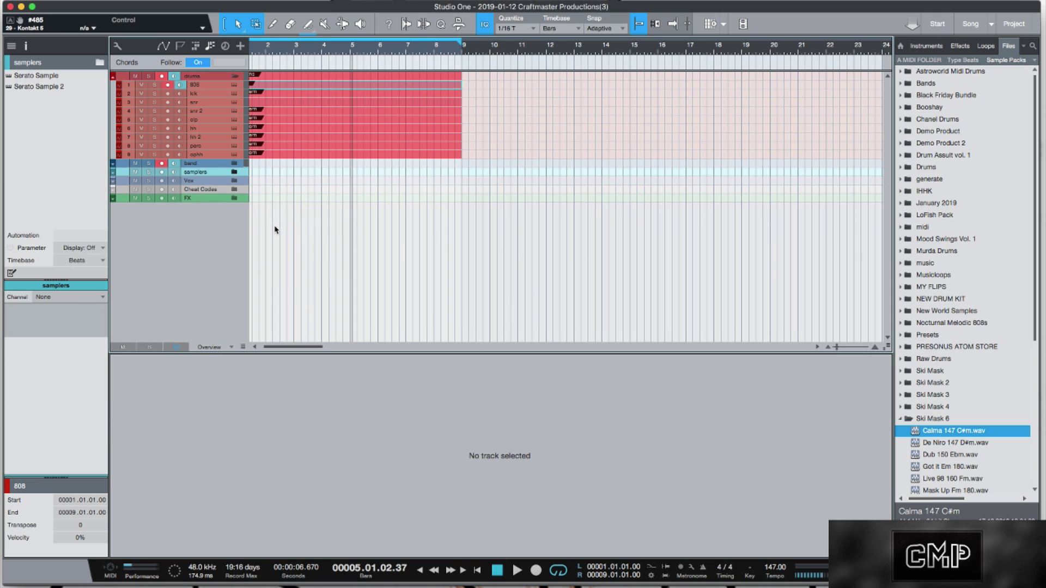
pyautogui.click(236, 76)
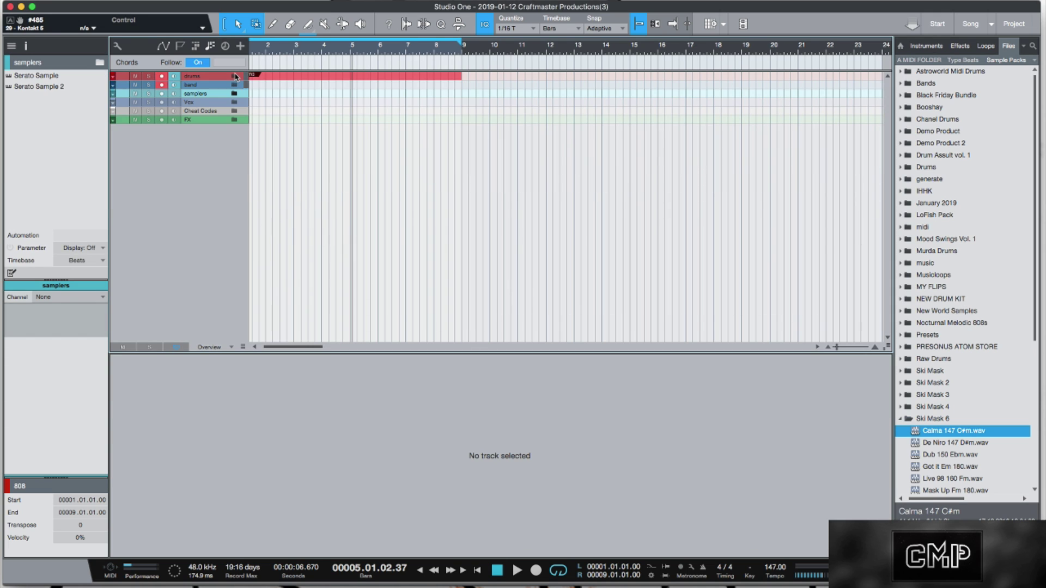
# Expand the Vox folder and set the track height to Small
pyautogui.click(235, 105)
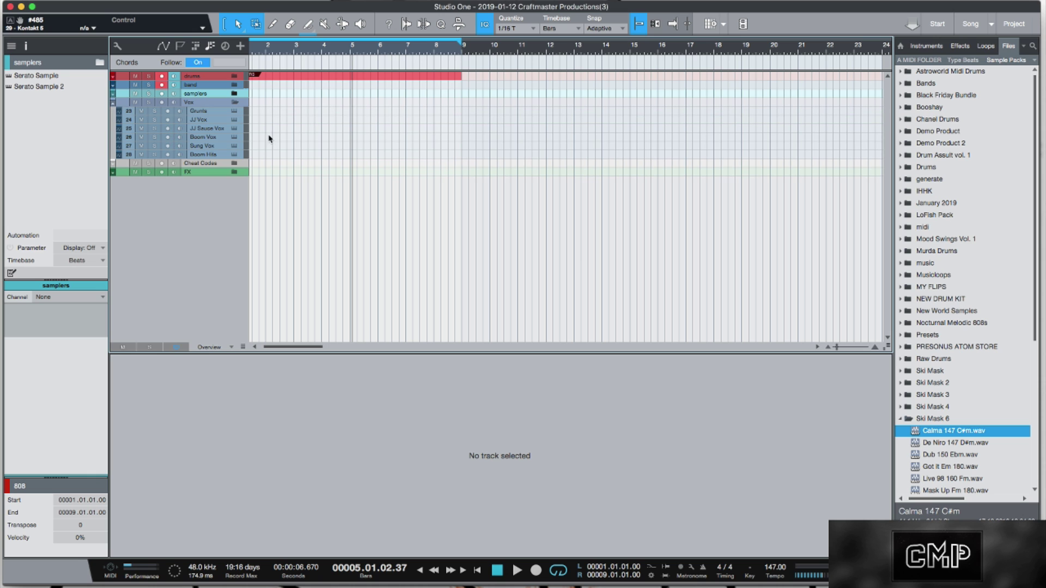
pyautogui.hotkey('shift', 'e')
pyautogui.hotkey('shift', 'e')
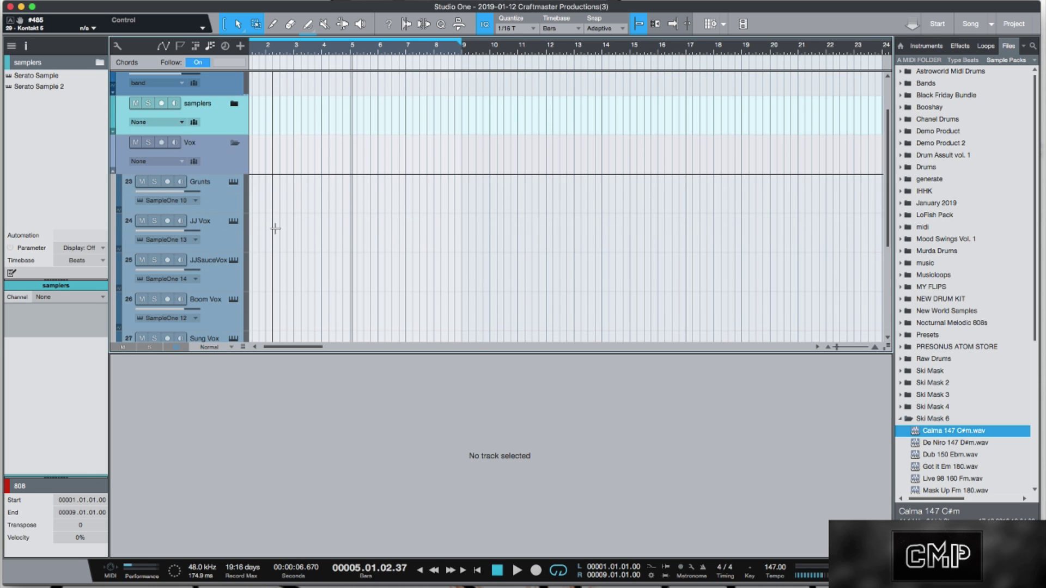
pyautogui.hotkey('shift', 'e')
pyautogui.hotkey('shift', 'e')
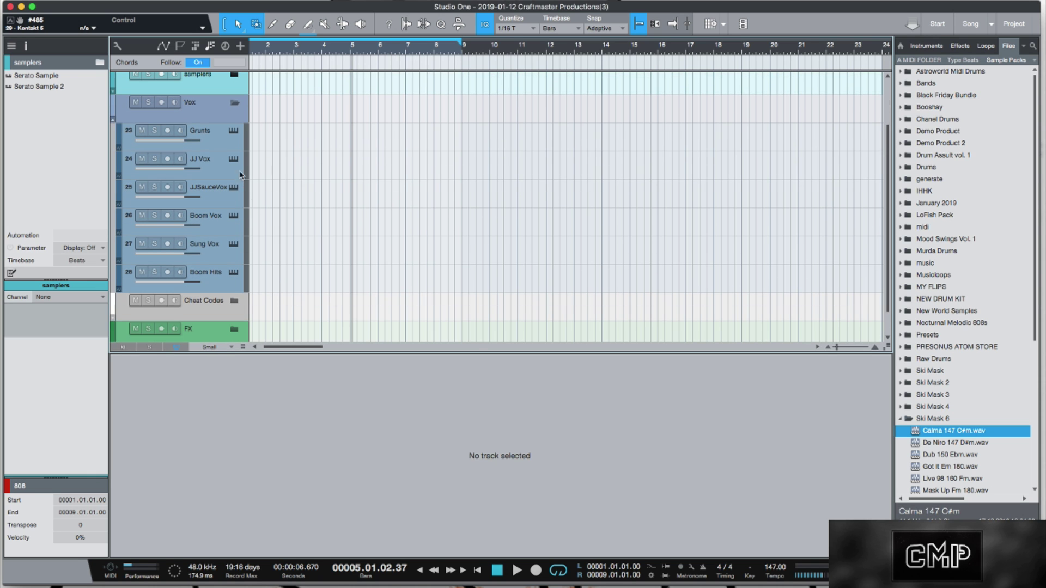
# View the samples loaded in the Grunts, JJ Vox and JJSauceVox samplers
pyautogui.click(233, 131)
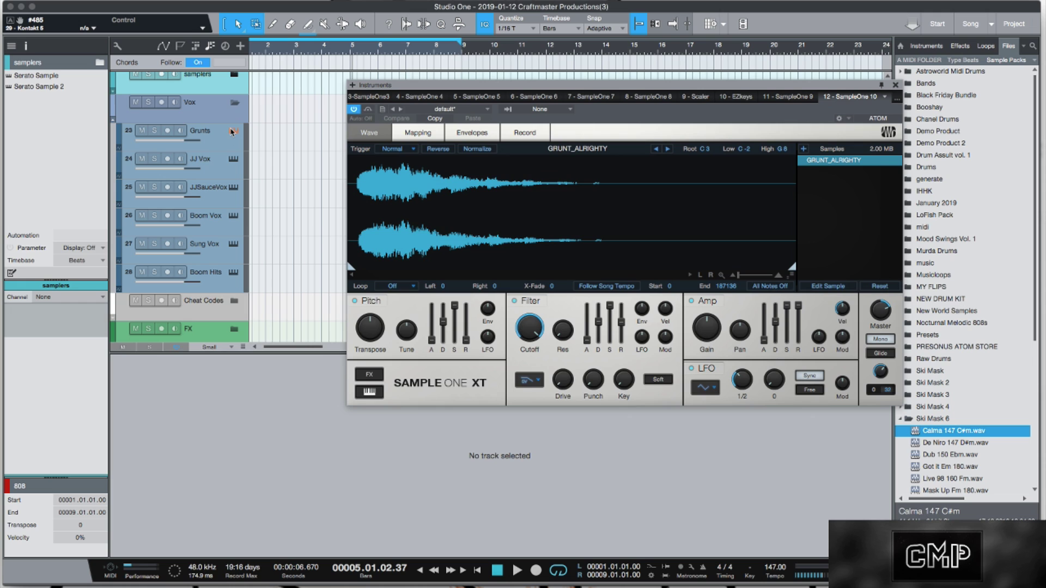
pyautogui.click(233, 159)
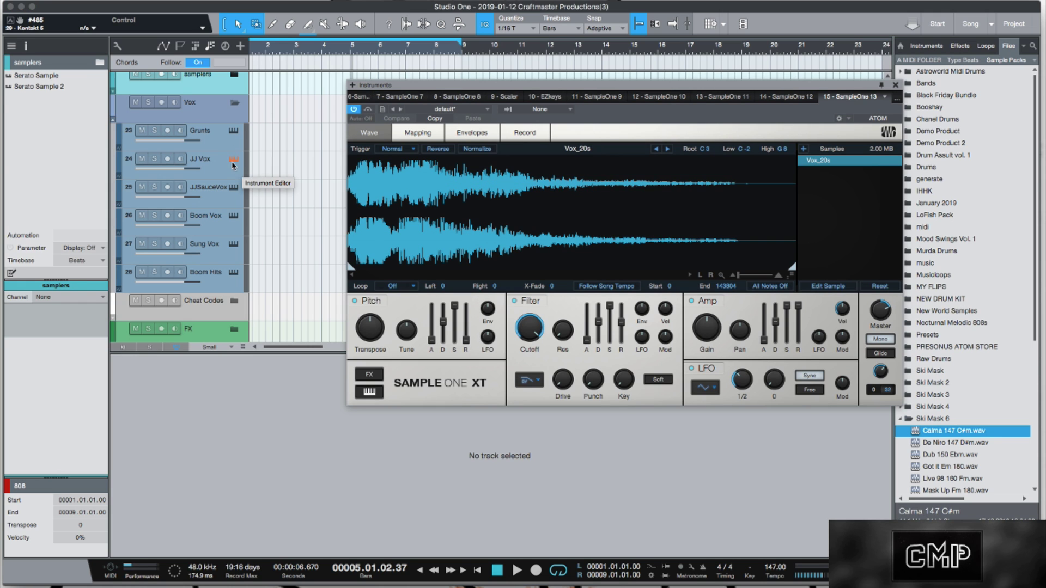
pyautogui.click(233, 188)
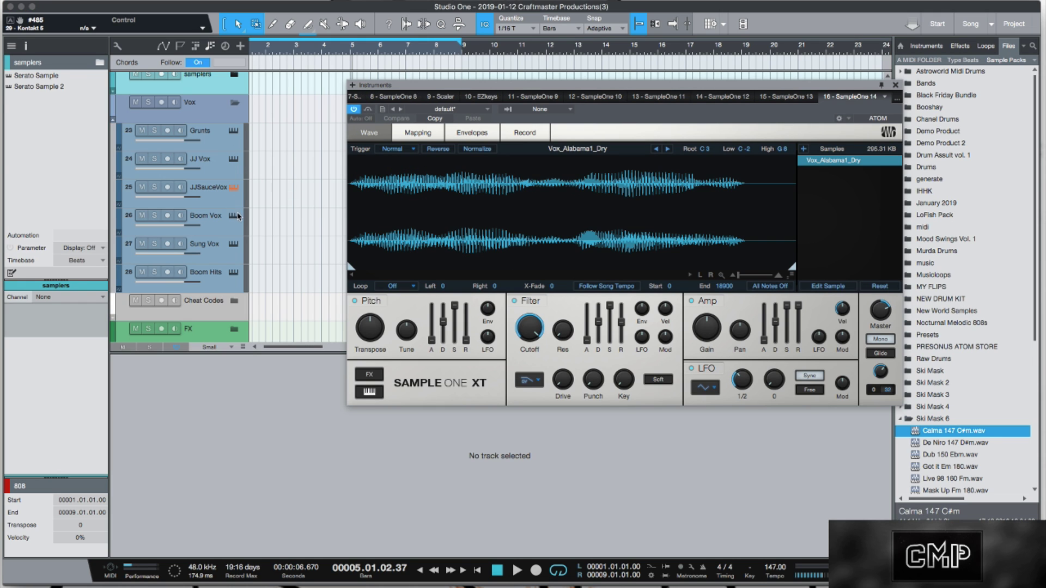
# Open the Boom Vox sampler and step through its samples to Vox_1stStreet_Dry
pyautogui.click(235, 216)
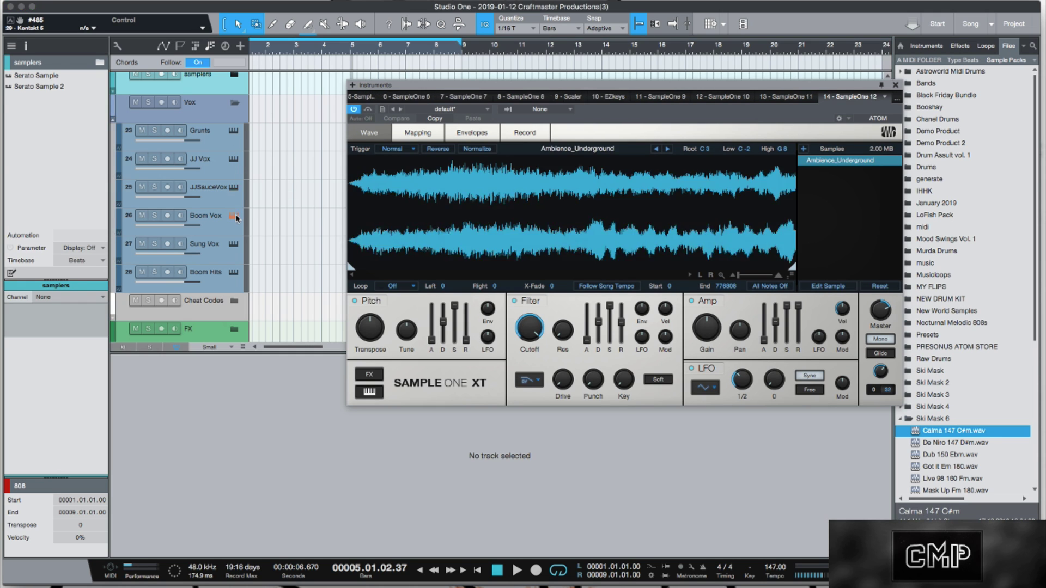
pyautogui.click(669, 149)
pyautogui.click(668, 149)
pyautogui.click(668, 149)
pyautogui.click(668, 149)
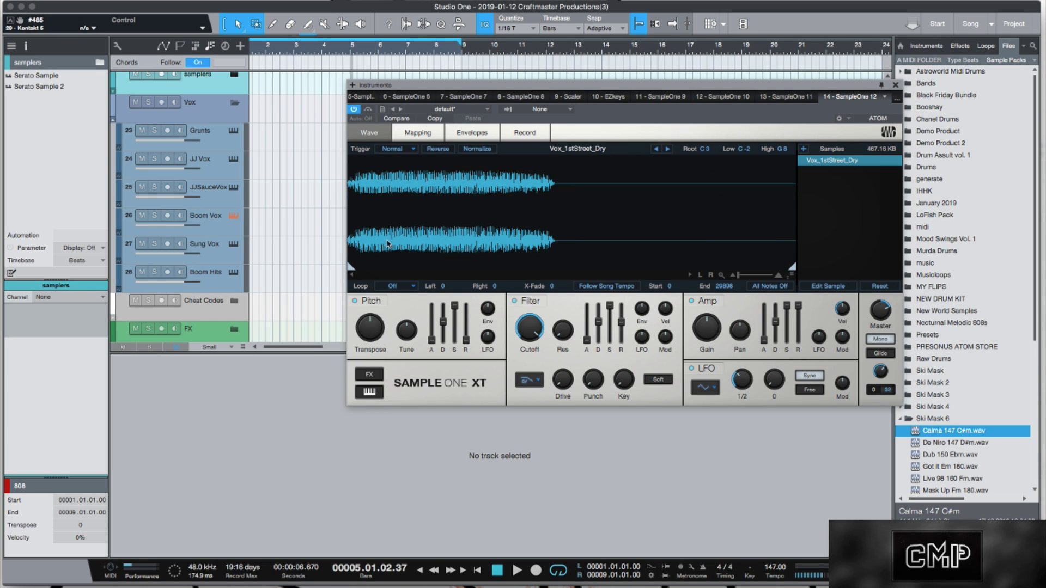
# Open the Sung Vox sampler and step through its samples to HEMP
pyautogui.click(233, 244)
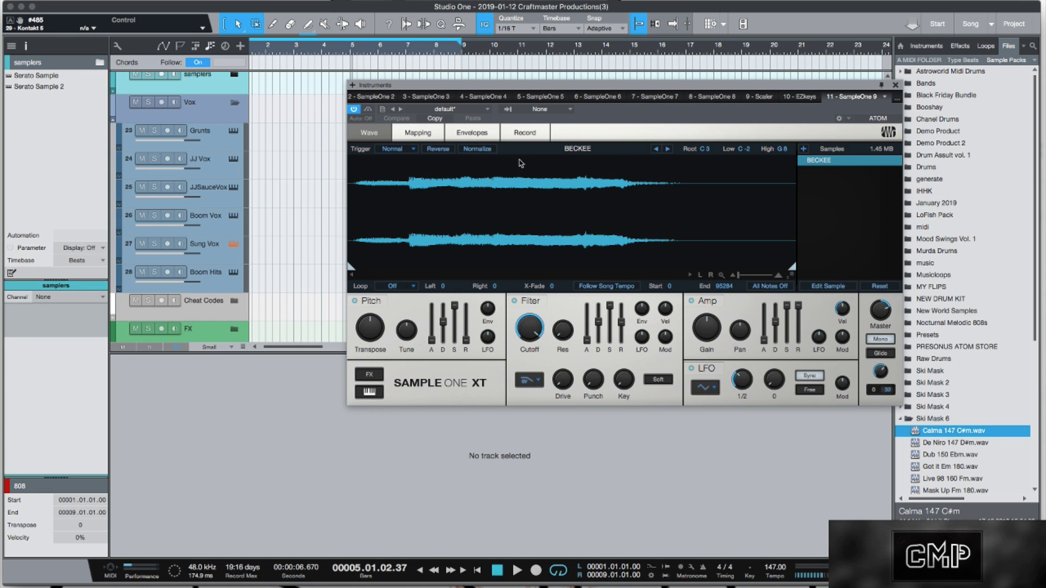
pyautogui.click(668, 149)
pyautogui.click(668, 150)
pyautogui.click(668, 149)
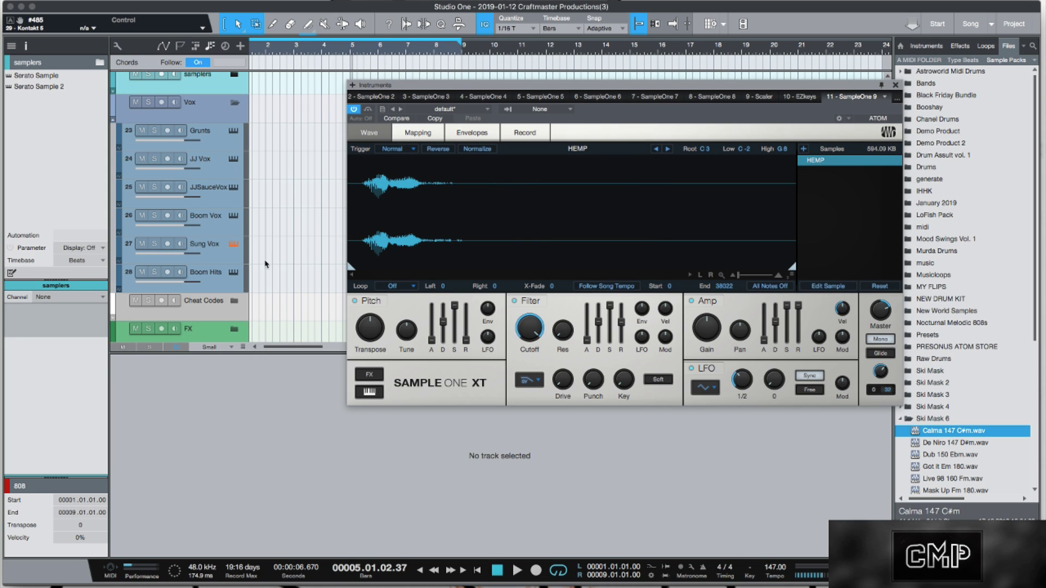
# Step through the Boom Hits sampler's samples to Strings_1stStreet and reopen the Grunts sampler
pyautogui.click(233, 273)
pyautogui.click(668, 149)
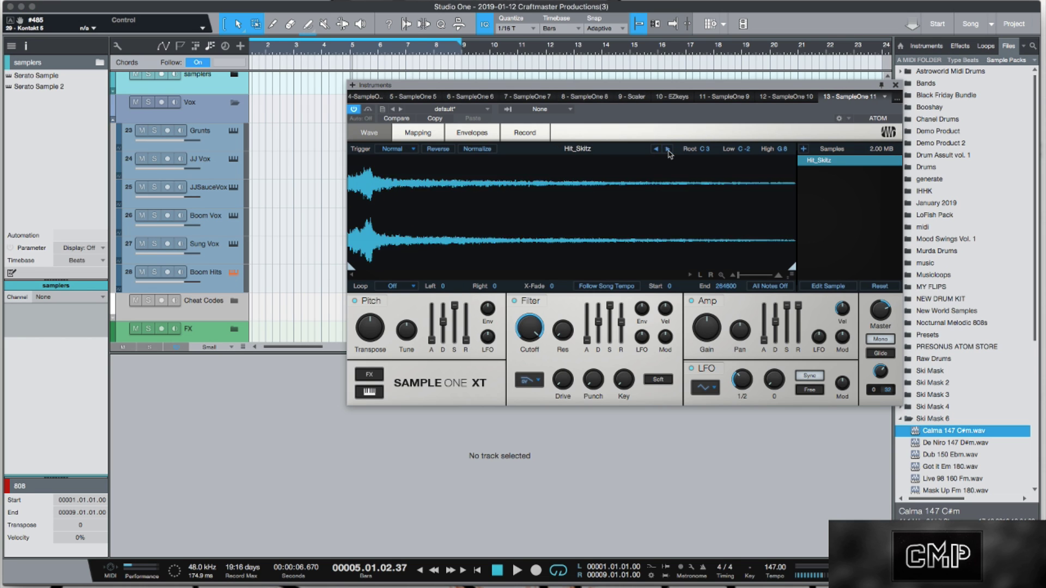
pyautogui.click(668, 149)
pyautogui.click(668, 150)
pyautogui.click(668, 150)
pyautogui.click(668, 150)
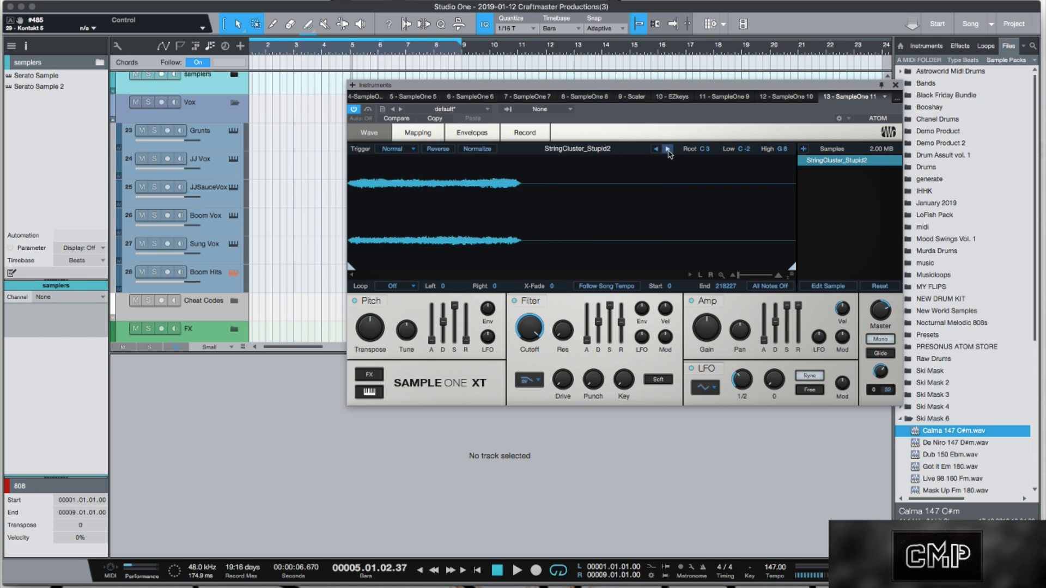
pyautogui.click(668, 150)
pyautogui.click(234, 131)
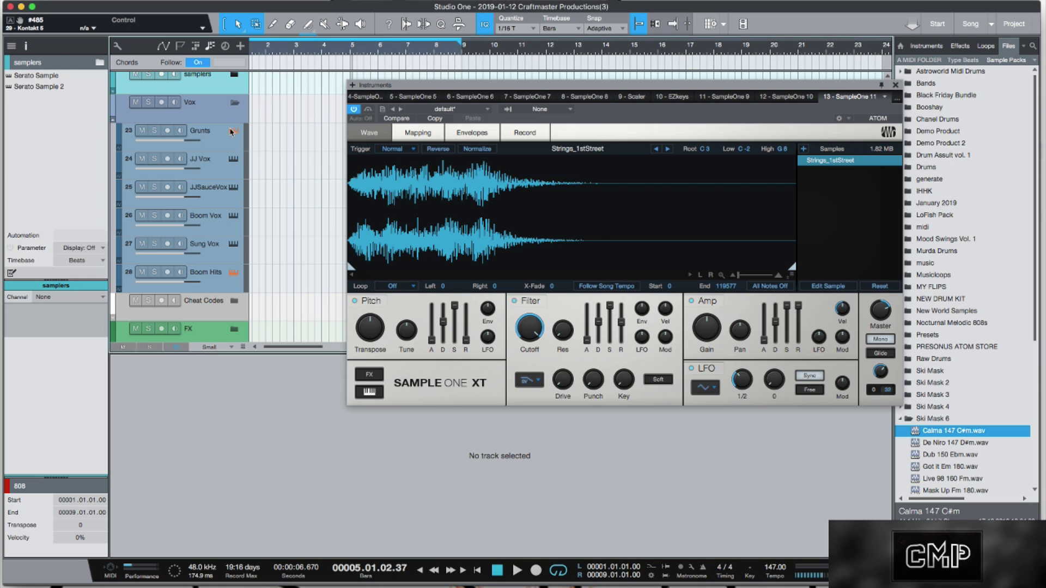
# Step through the Grunts sampler's samples to GRUNT_CHOKEE - 1
pyautogui.click(668, 149)
pyautogui.click(668, 149)
pyautogui.click(668, 150)
pyautogui.click(668, 150)
pyautogui.click(668, 150)
pyautogui.click(668, 150)
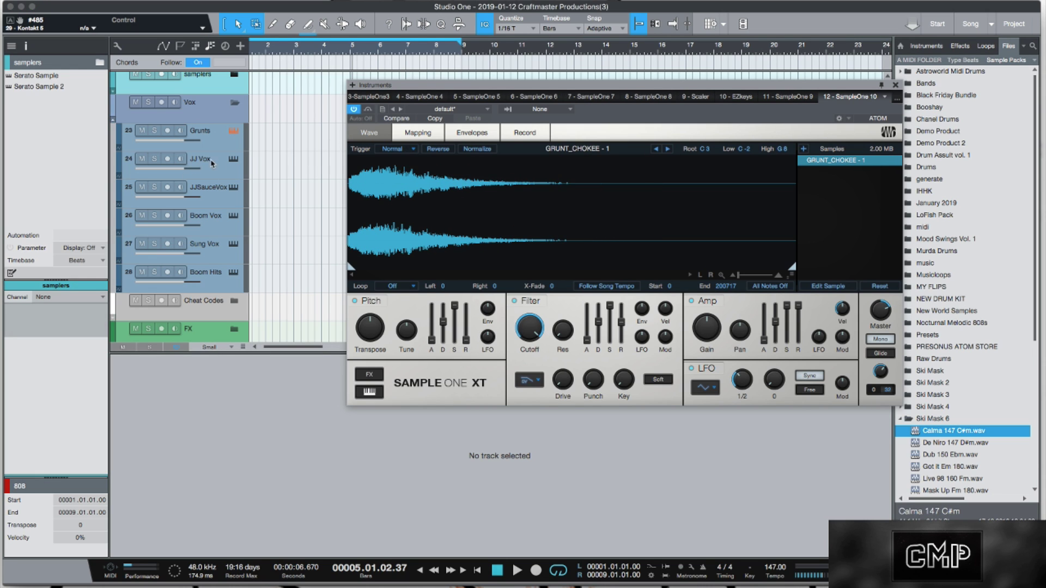
# Step the JJ Vox sampler to Vox_Ahhh1_Wet, then collapse the Vox folder and close the instrument window
pyautogui.click(234, 159)
pyautogui.click(668, 150)
pyautogui.click(668, 149)
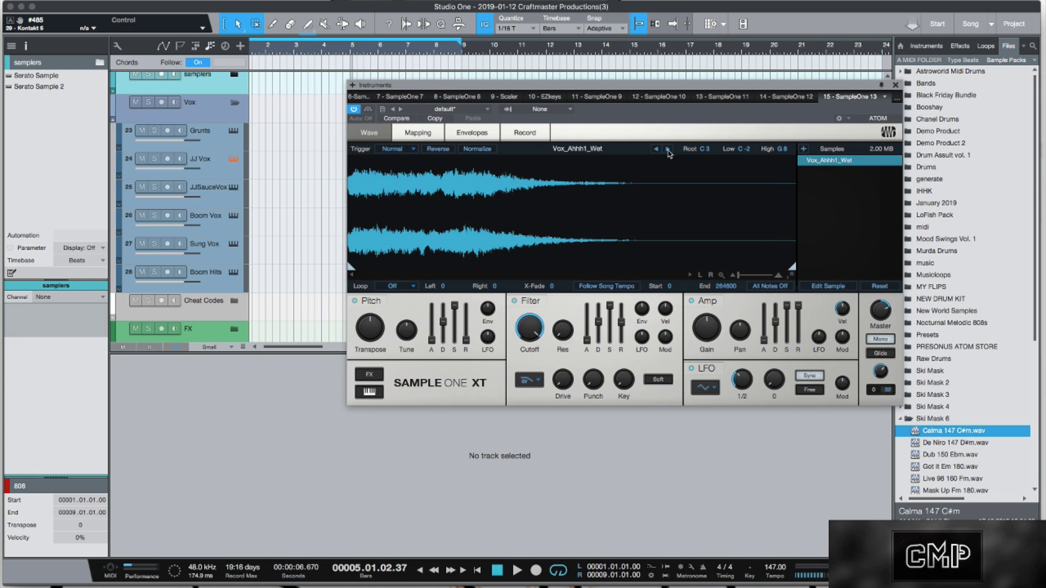
pyautogui.click(235, 104)
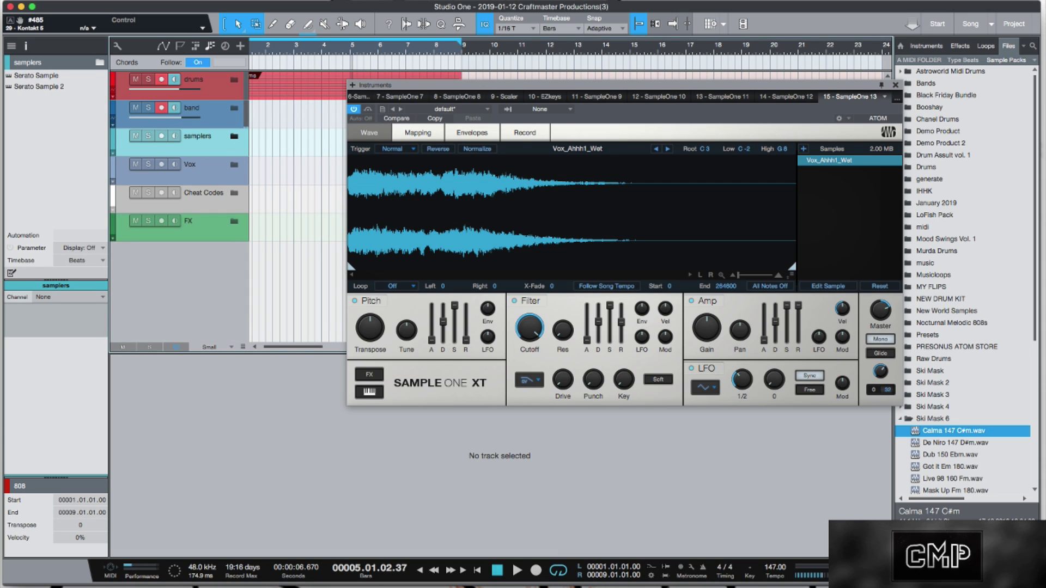
pyautogui.click(896, 85)
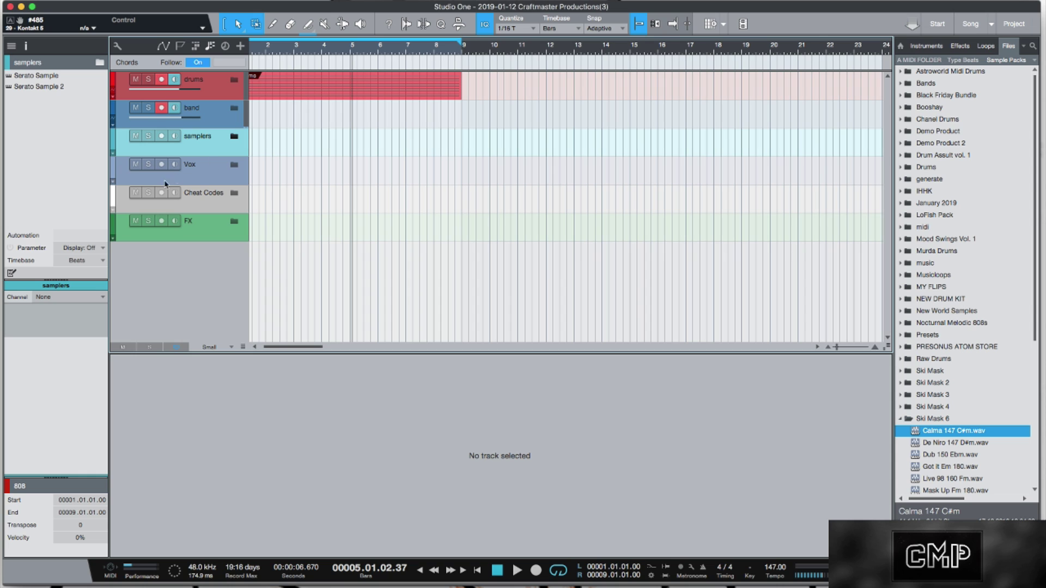
# Expand the Cheat Codes folder, view the Scaler, EZkeys, Cthulhu and Loopcloud instruments, and collapse the folder again
pyautogui.click(233, 193)
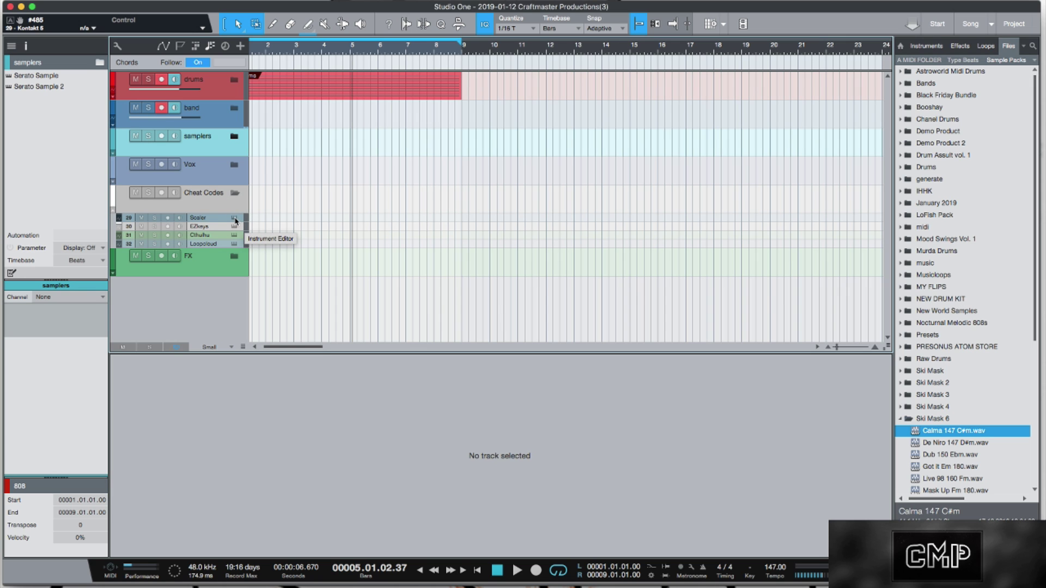
pyautogui.click(234, 218)
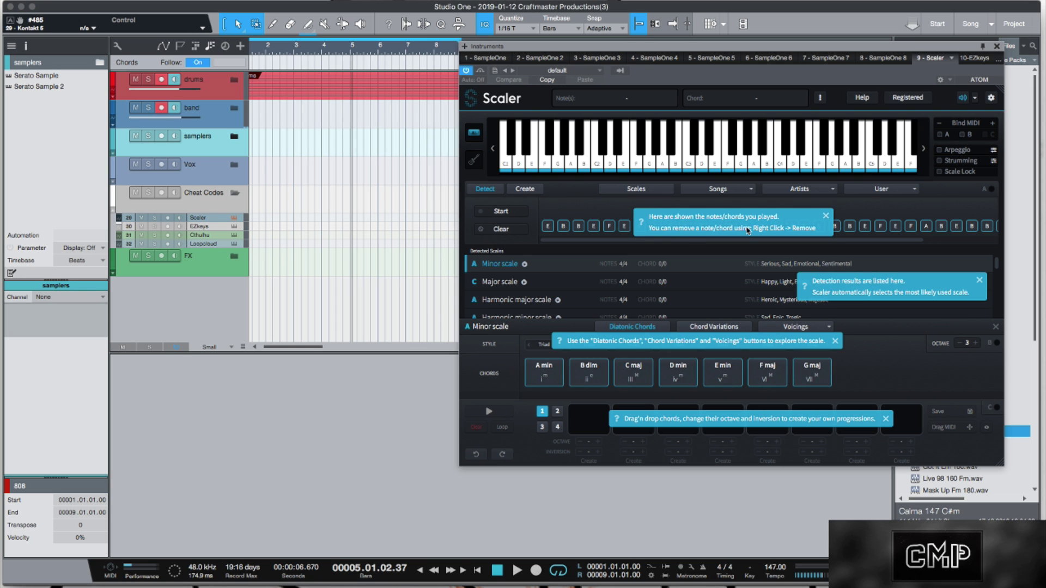
pyautogui.click(234, 229)
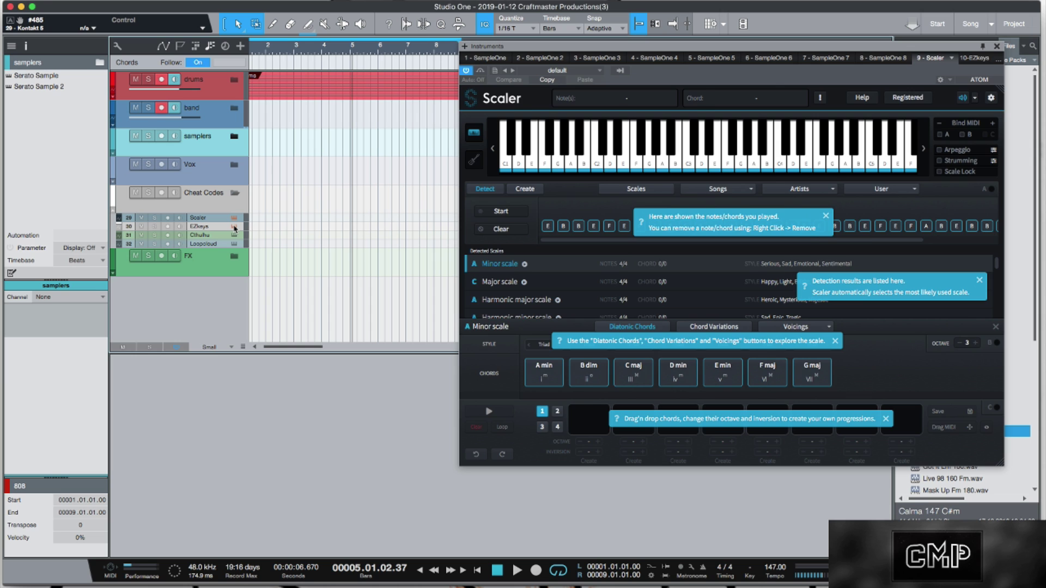
pyautogui.click(235, 229)
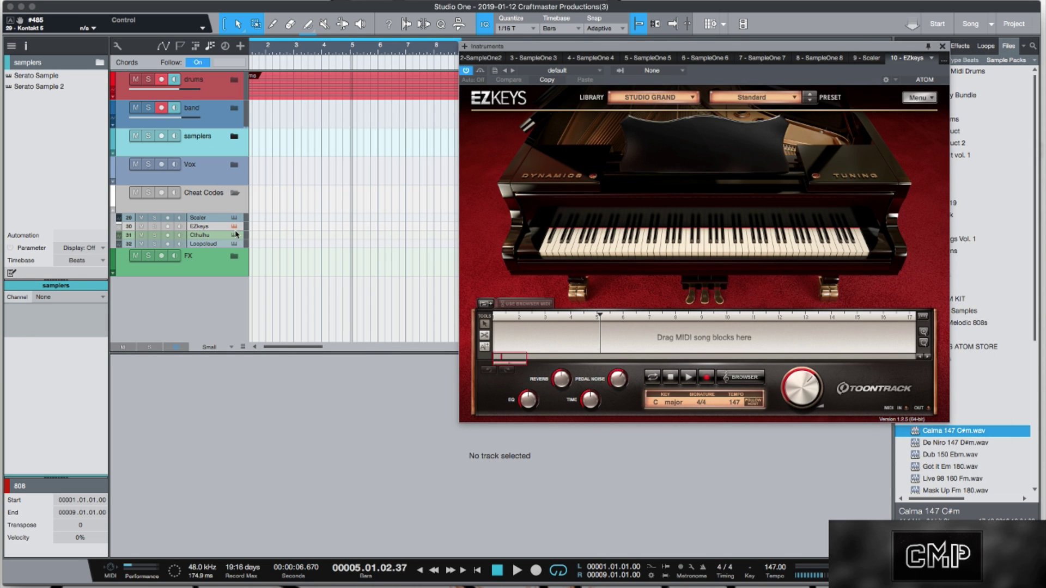
pyautogui.click(234, 236)
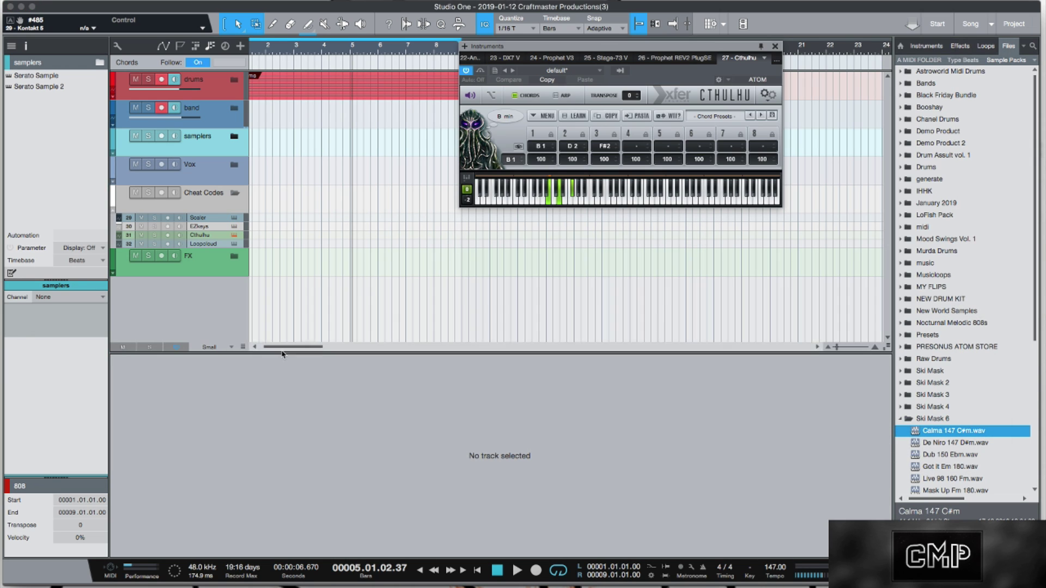
pyautogui.click(235, 245)
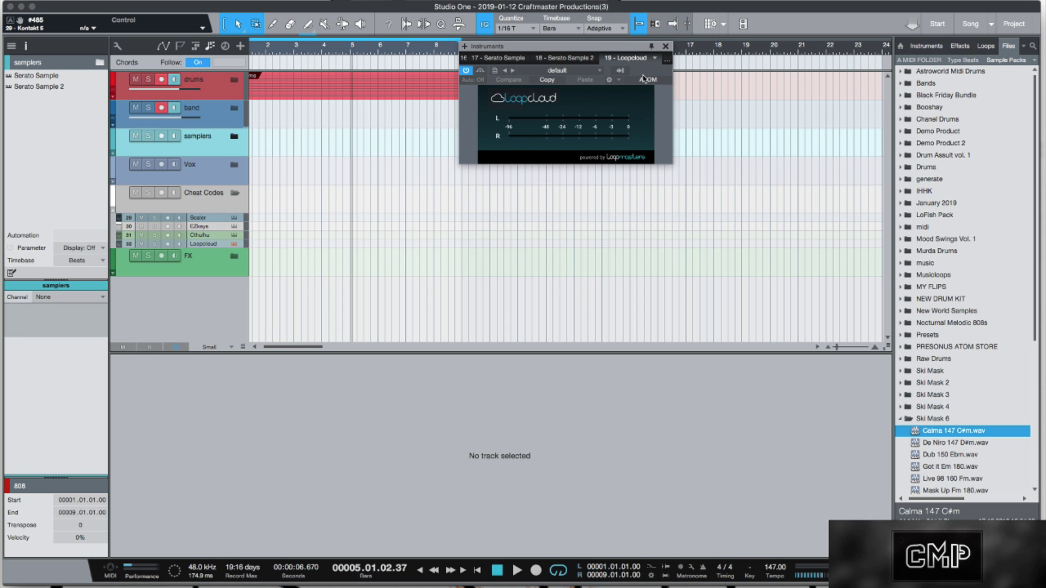
pyautogui.click(666, 46)
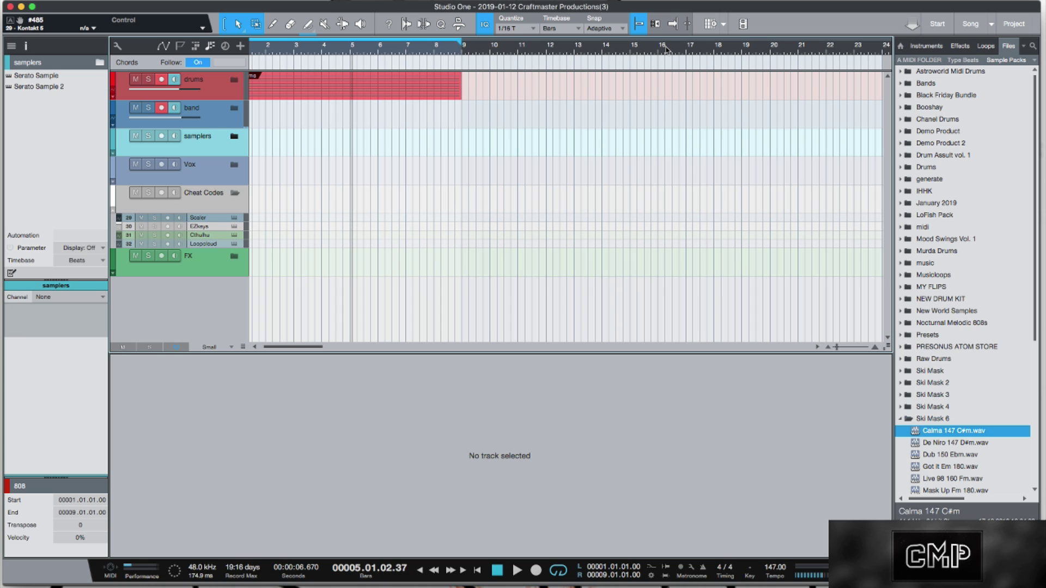
pyautogui.click(234, 193)
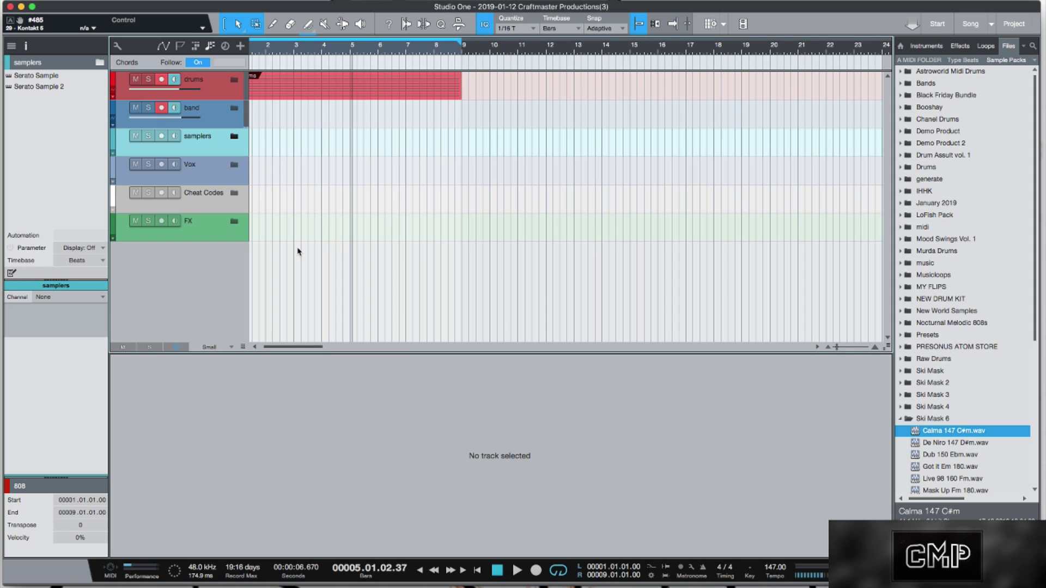
# Show the mix console and remove the folder tracks from drums through Cheat Codes
pyautogui.hscroll(-2, 327, 348)
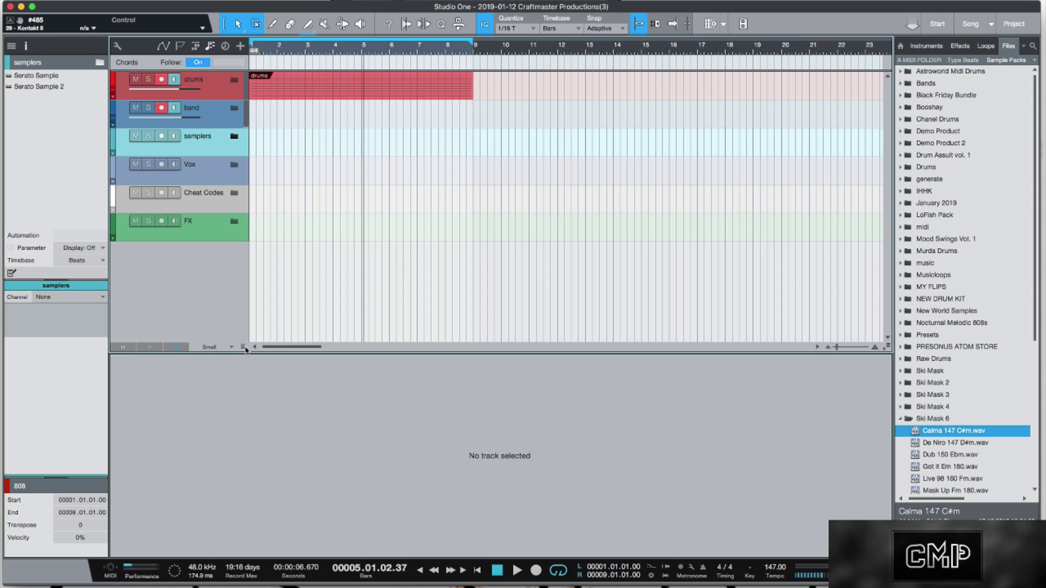
pyautogui.press('F3')
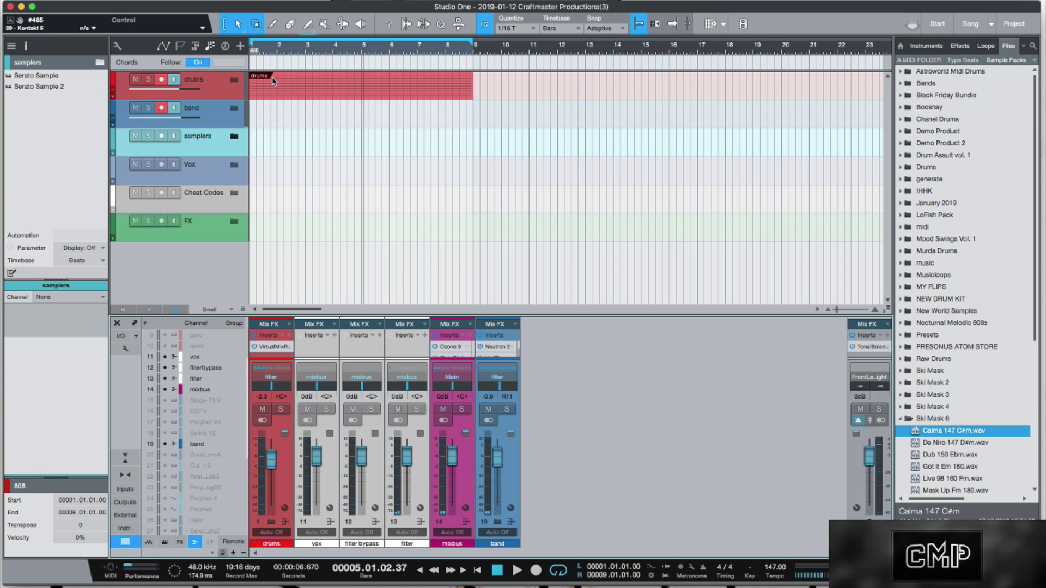
pyautogui.click(207, 201)
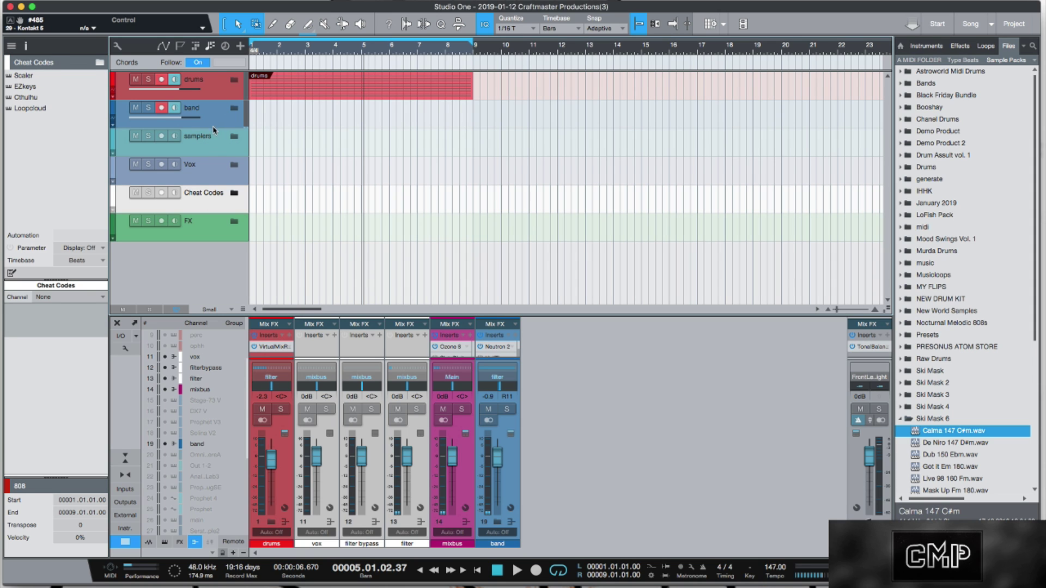
pyautogui.click(217, 93)
pyautogui.rightClick(217, 91)
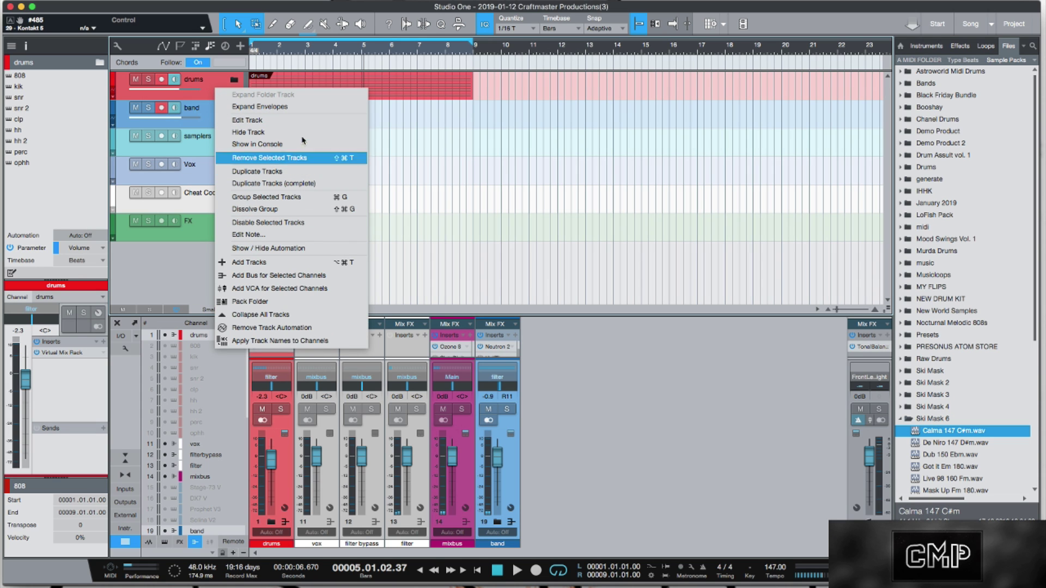
pyautogui.click(310, 158)
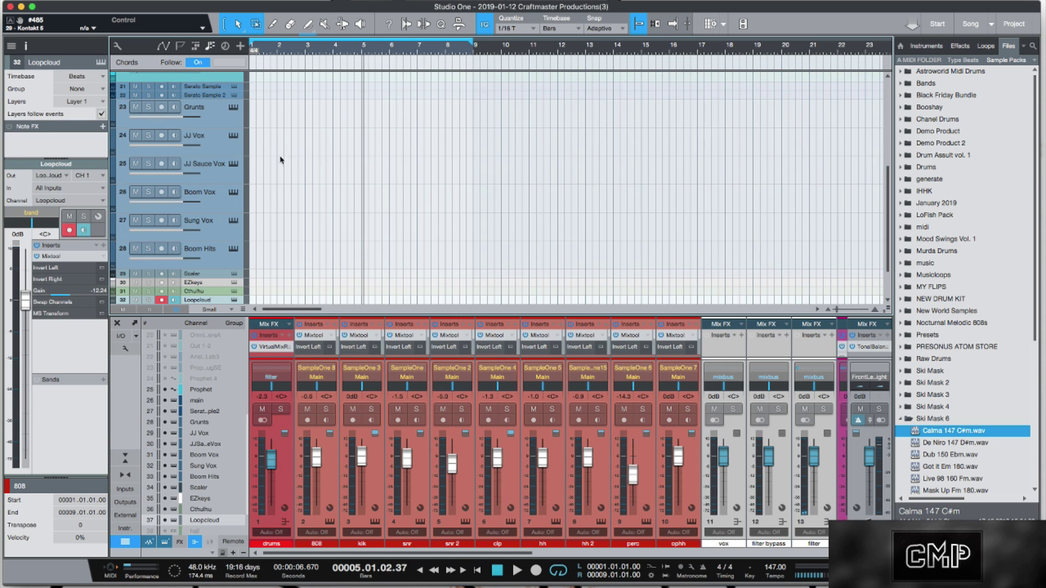
# Remove the tracks from 808 through Loopcloud with their instruments, and the remaining tracks from Stage-73 V through Prophet 4
pyautogui.scroll(5, 267, 162)
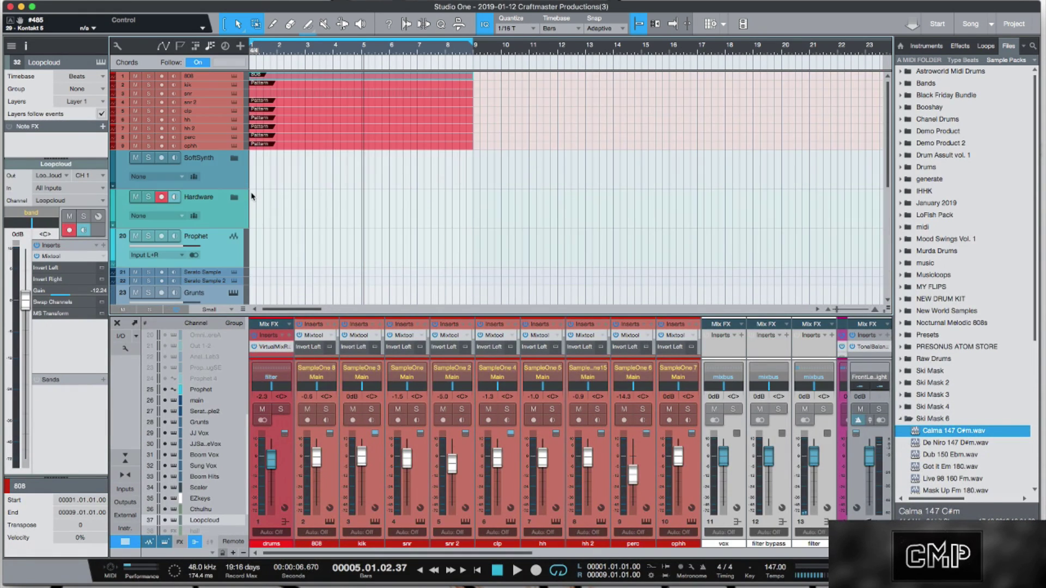
pyautogui.click(215, 79)
pyautogui.scroll(-10, 226, 141)
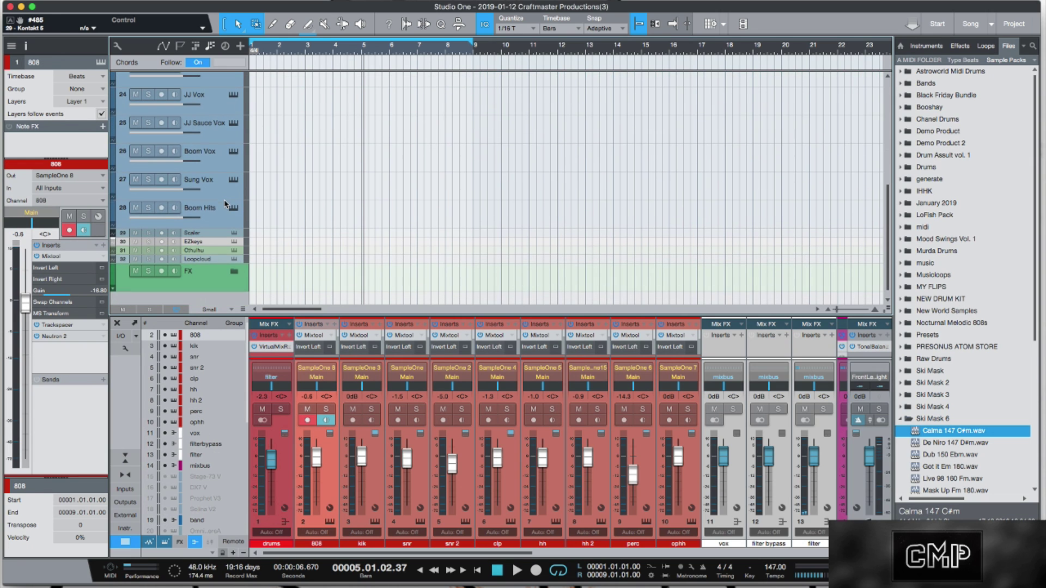
pyautogui.rightClick(218, 260)
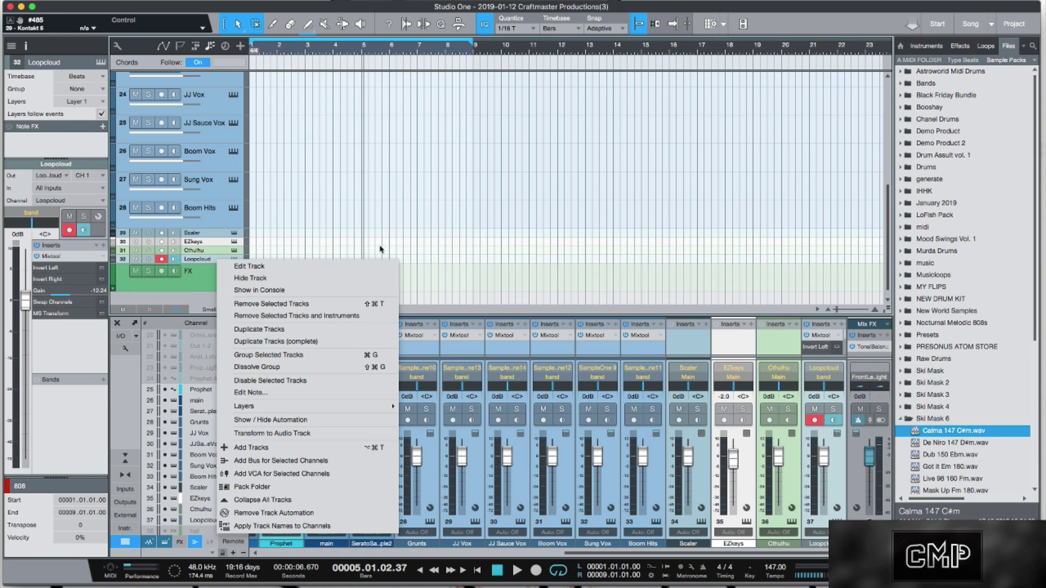
pyautogui.click(351, 316)
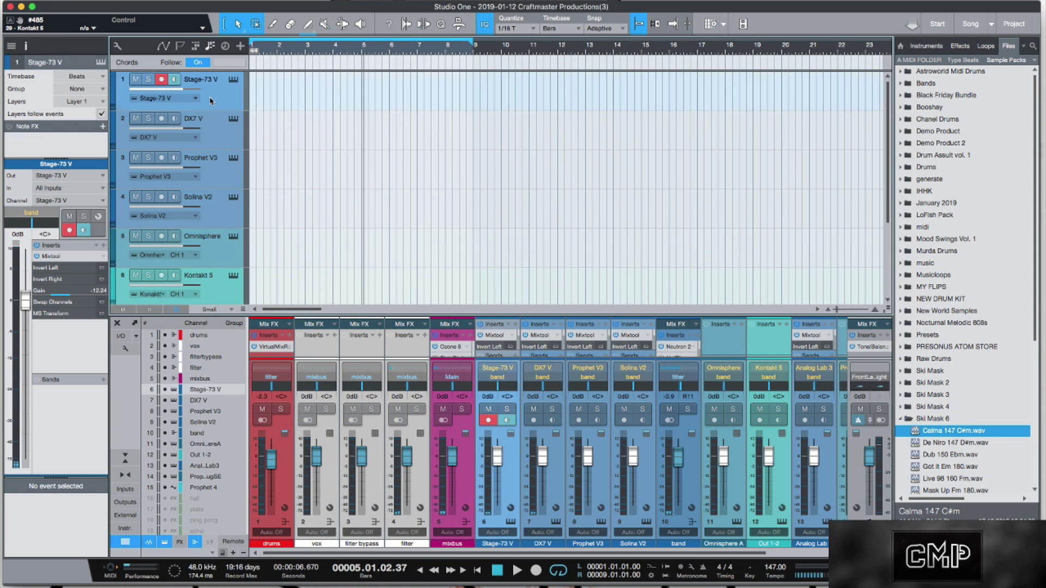
pyautogui.rightClick(217, 249)
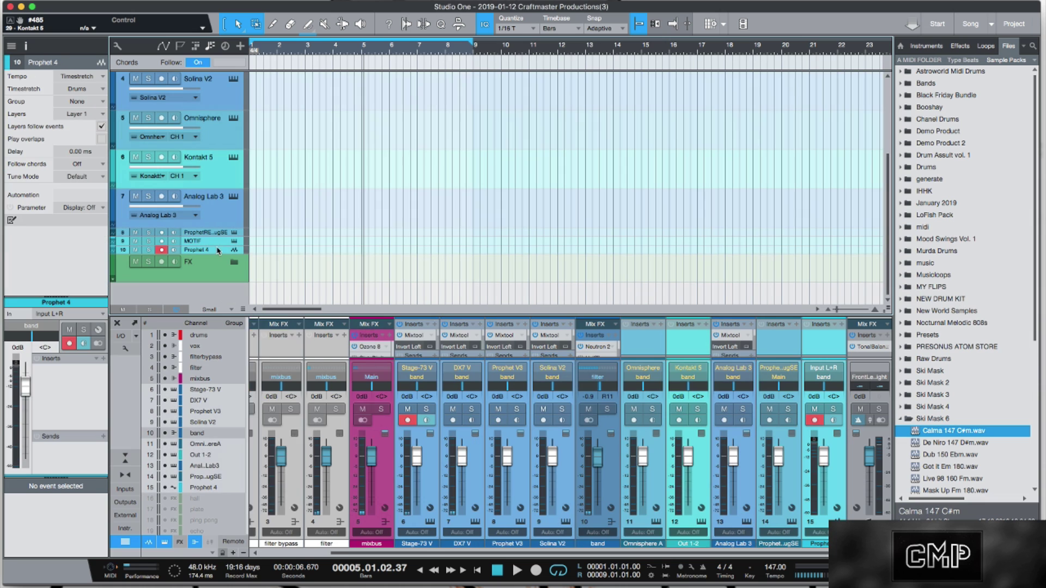
pyautogui.click(290, 305)
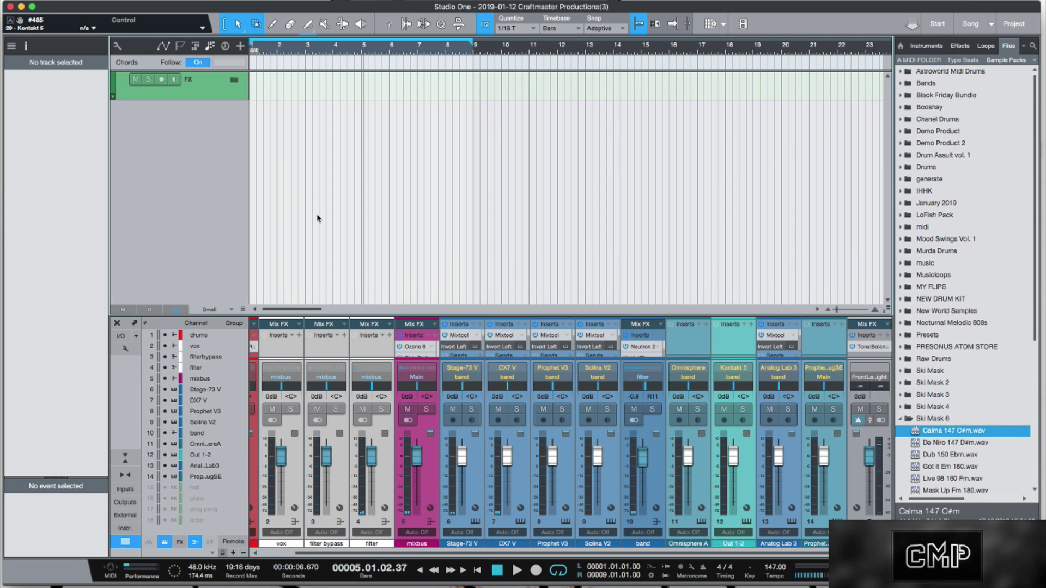
# Show the console's instrument rack and remove Kontakt 5 and Omnisphere from it
pyautogui.click(475, 506)
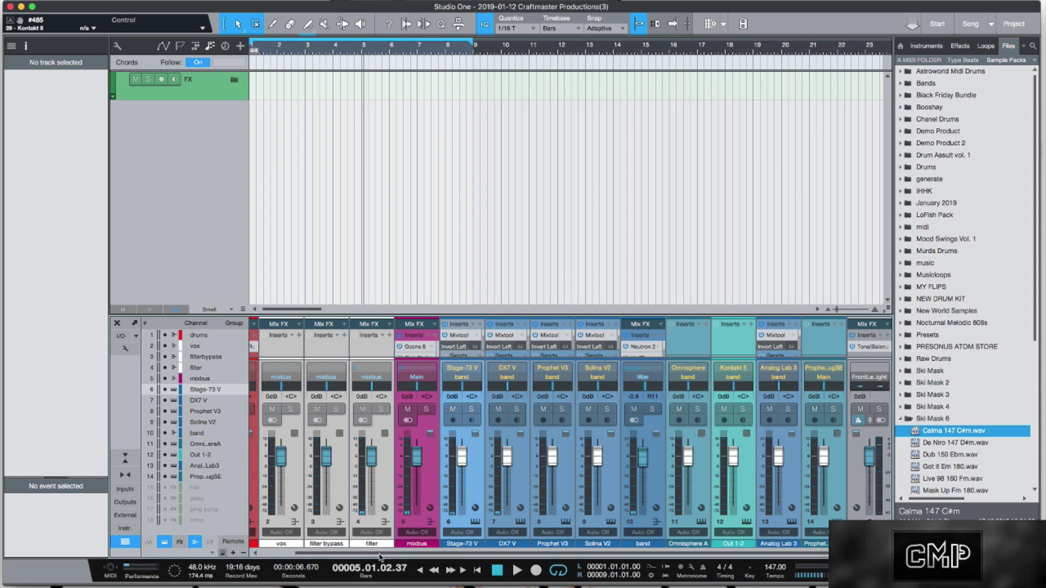
pyautogui.moveTo(823, 552); pyautogui.dragTo(217, 557)
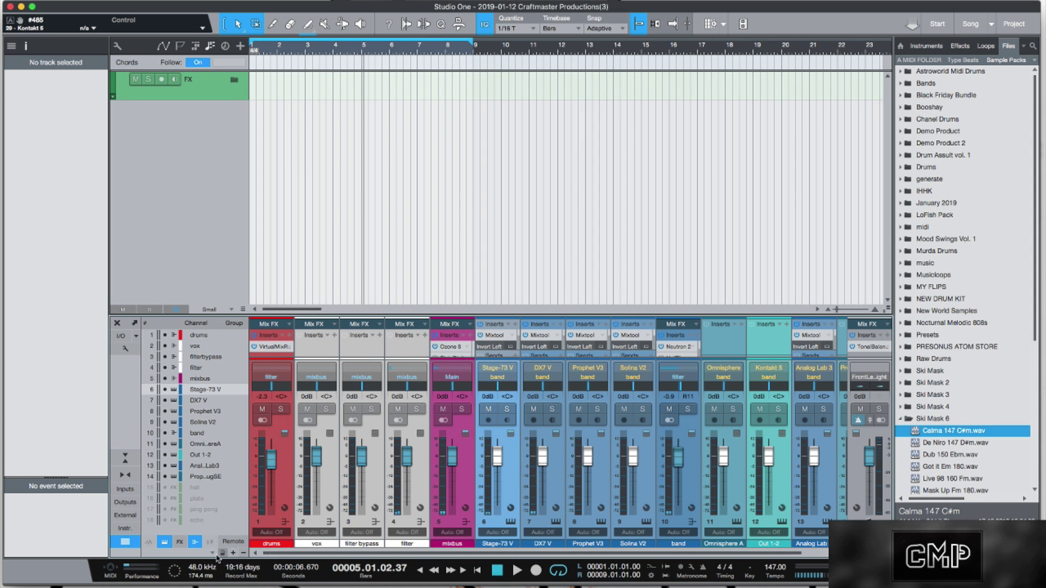
pyautogui.click(130, 530)
pyautogui.rightClick(284, 419)
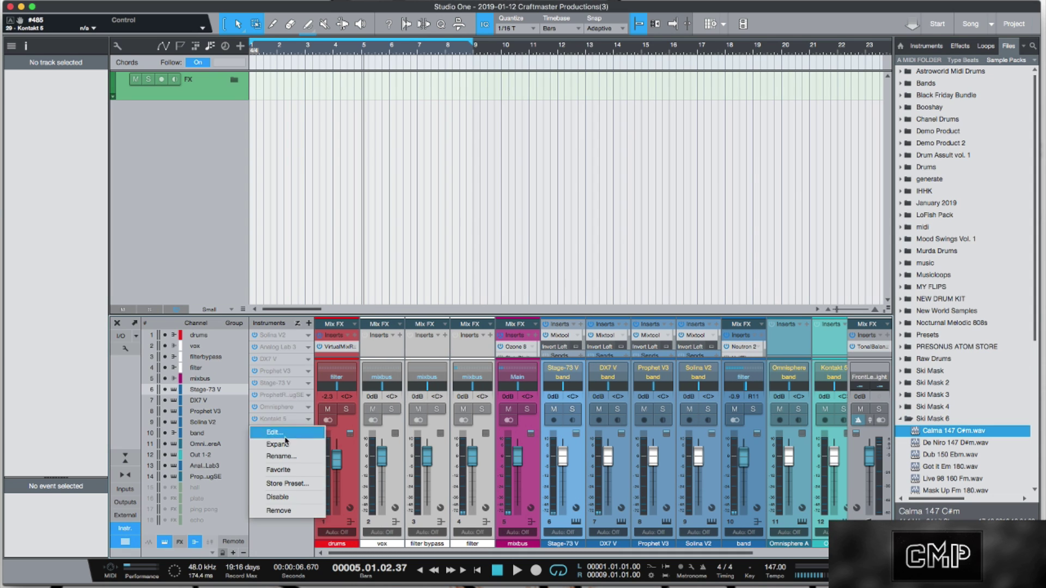
pyautogui.click(281, 512)
pyautogui.rightClick(275, 409)
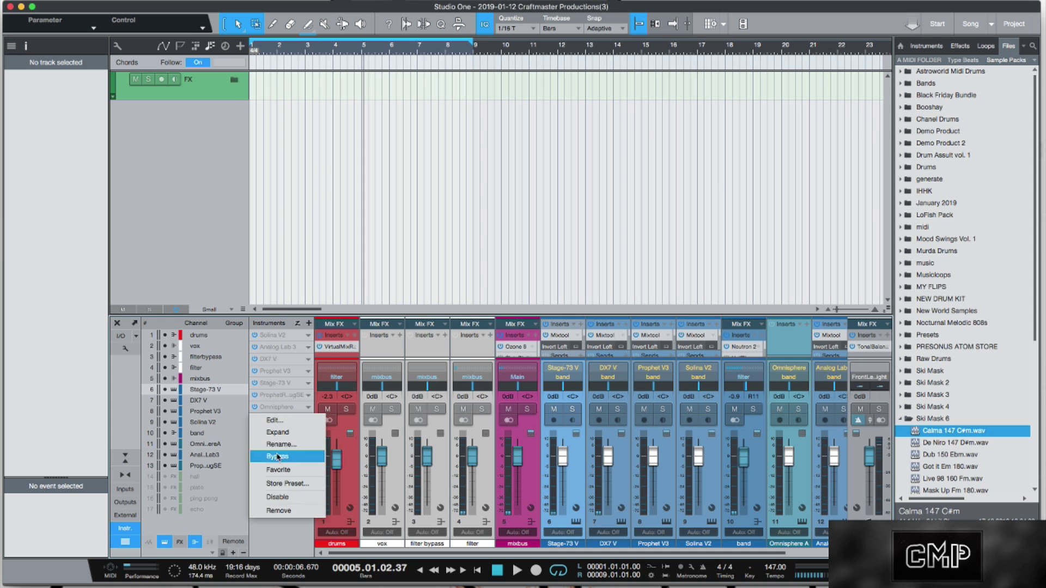
pyautogui.click(279, 511)
# Remove the Prophet V3 and Prophet REV2 instruments from the rack
pyautogui.rightClick(272, 398)
pyautogui.click(281, 497)
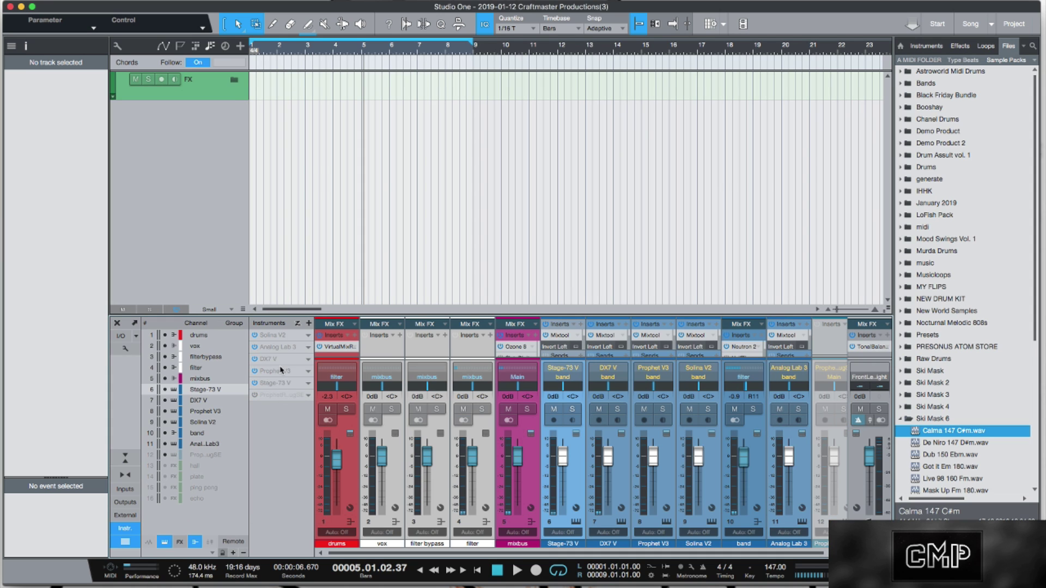
pyautogui.rightClick(281, 372)
pyautogui.click(279, 462)
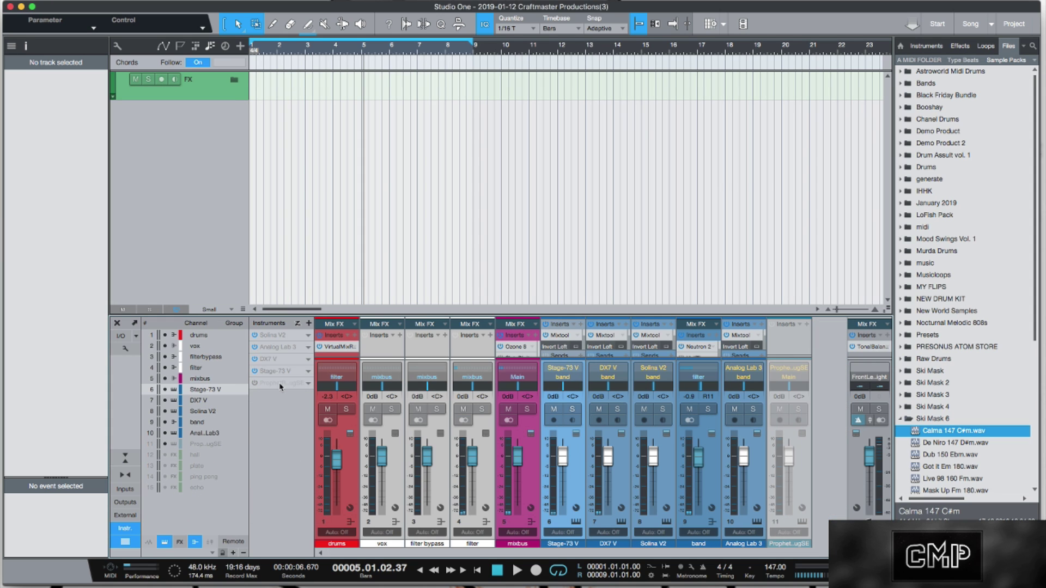
pyautogui.rightClick(280, 384)
pyautogui.click(285, 423)
# Remove the Stage-73 V, DX7 V, Analog Lab 3 and Solina V2 instruments from the rack
pyautogui.rightClick(289, 372)
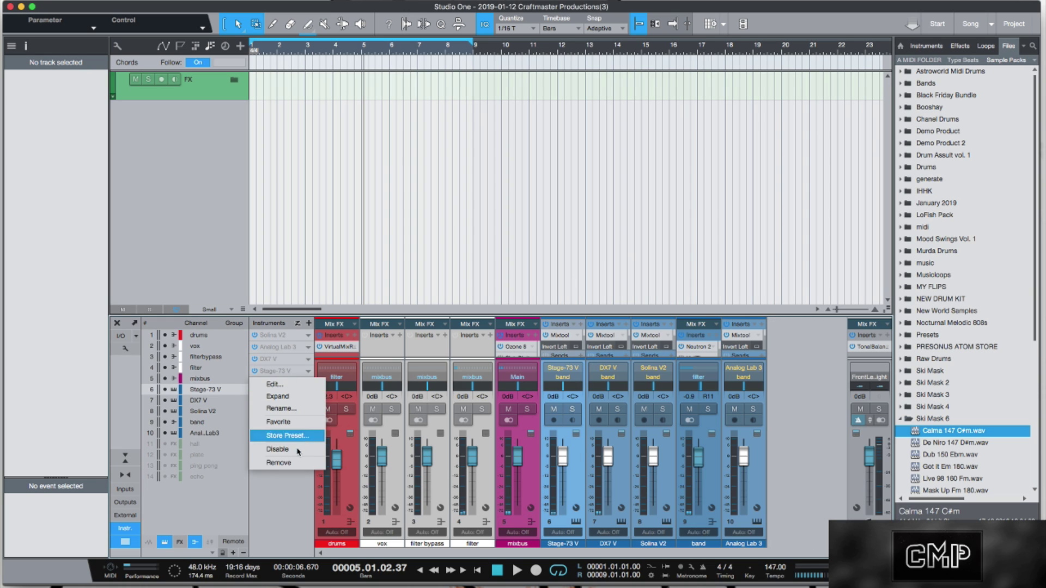
pyautogui.click(283, 463)
pyautogui.rightClick(291, 359)
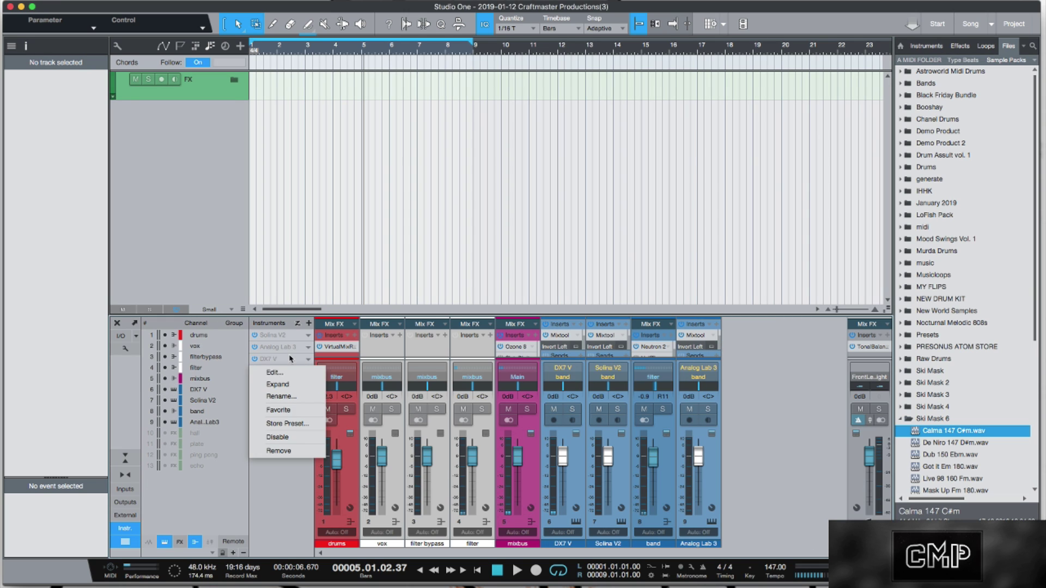
pyautogui.click(279, 451)
pyautogui.rightClick(279, 349)
pyautogui.click(288, 439)
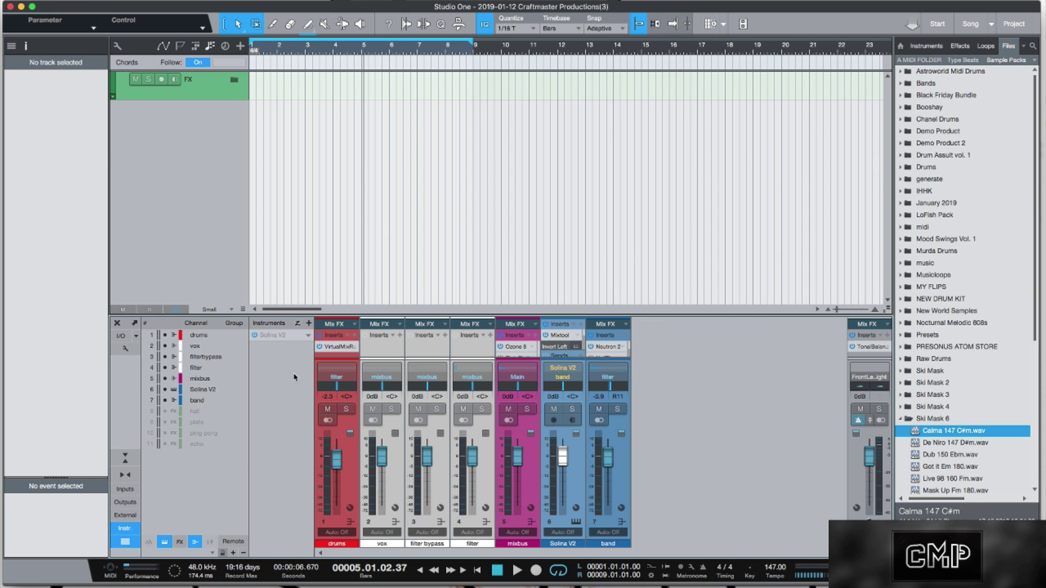
pyautogui.rightClick(288, 337)
pyautogui.click(286, 429)
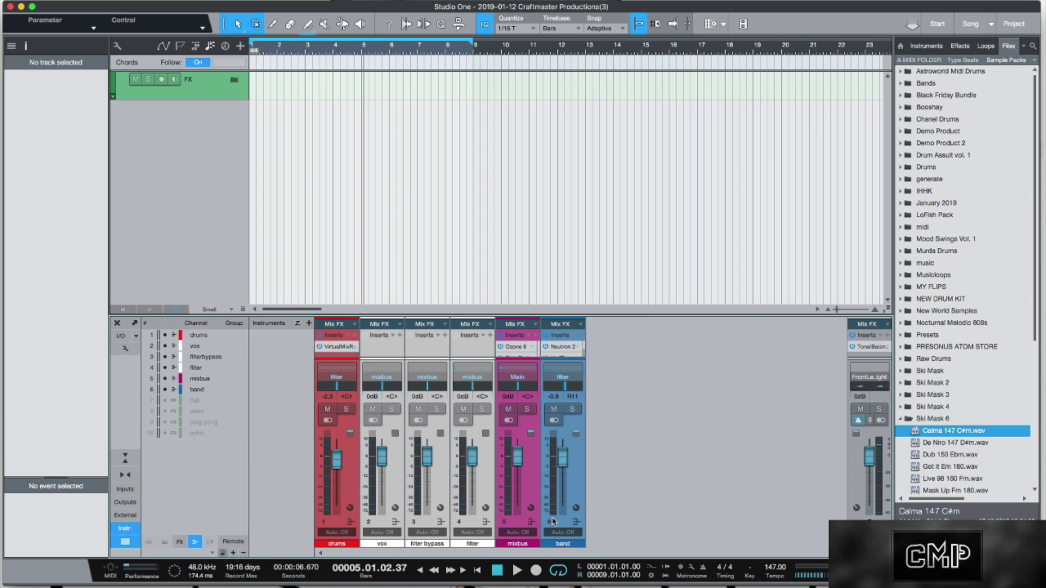
# Move the band bus channel directly after drums in the console and select the vox channel
pyautogui.moveTo(570, 505); pyautogui.dragTo(376, 496)
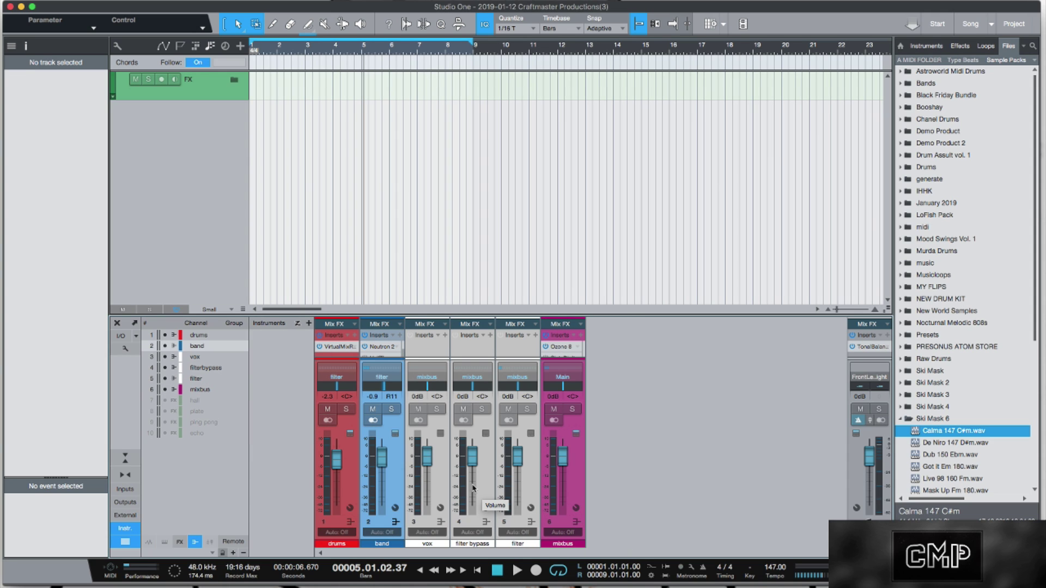
pyautogui.click(441, 464)
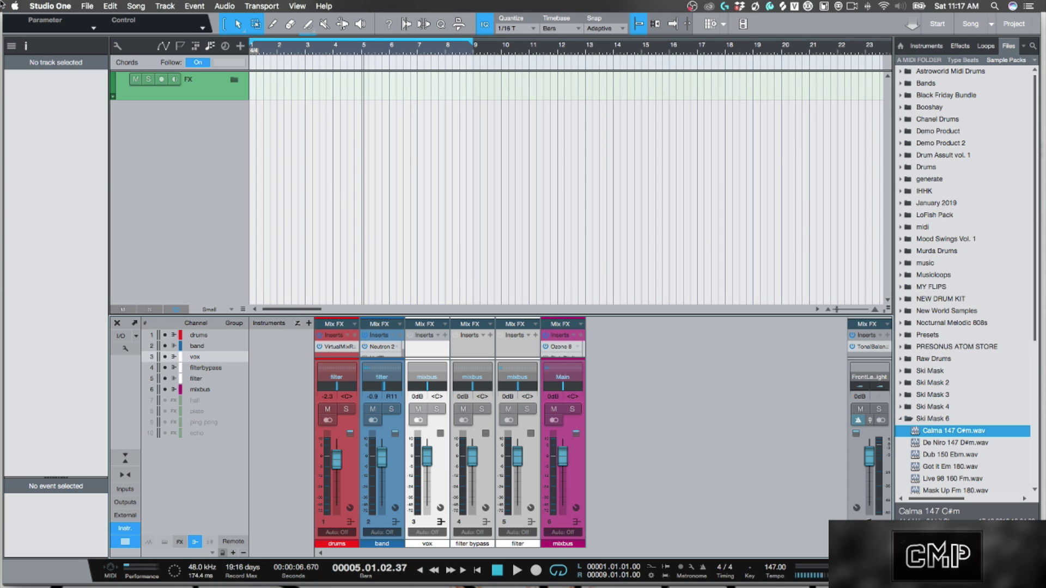
# Save the stripped-down song as a new template titled "Vocal Template"
pyautogui.click(87, 6)
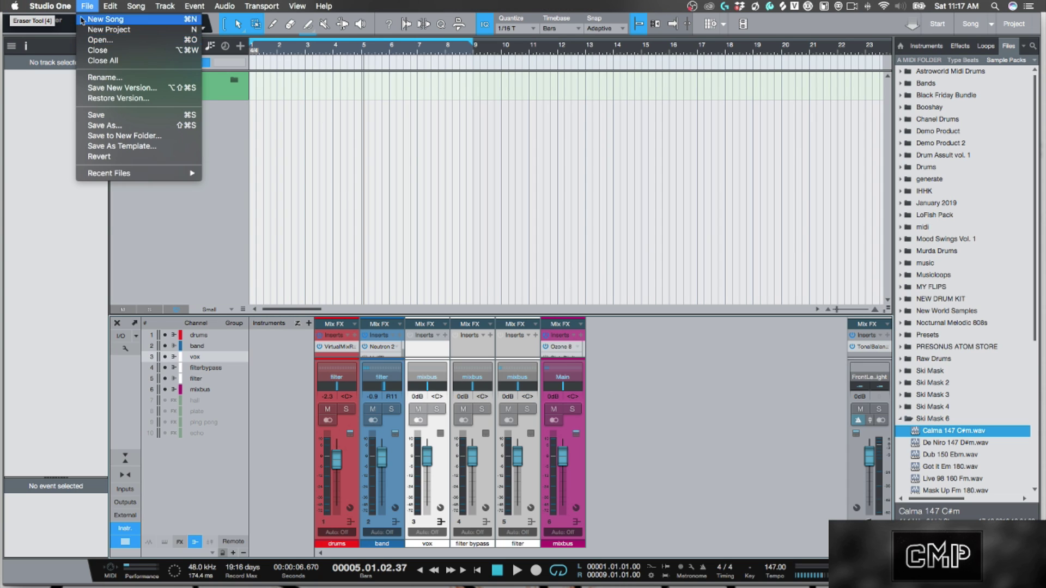
pyautogui.click(144, 146)
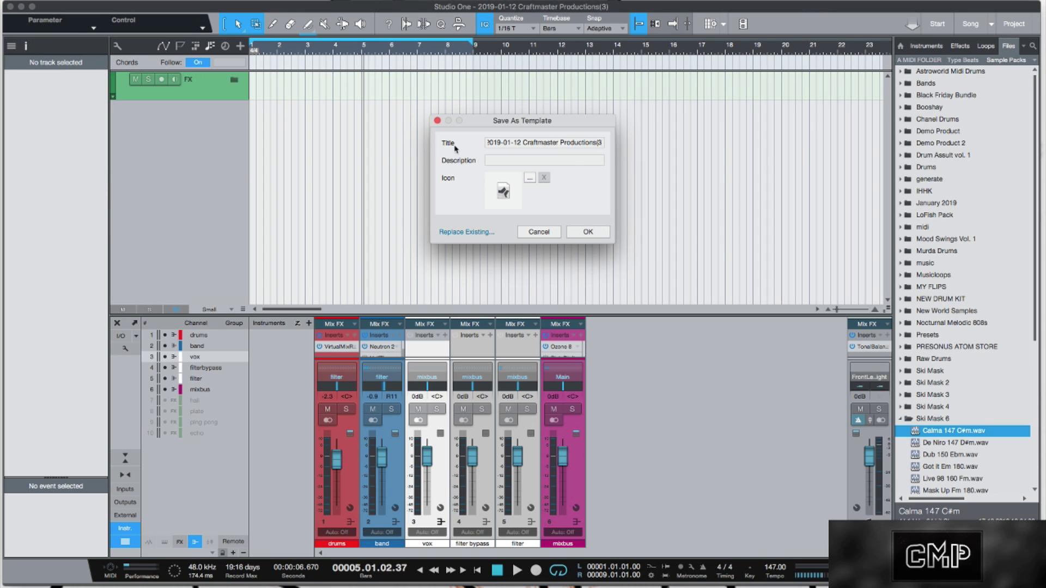
pyautogui.click(567, 143)
pyautogui.write('Vo')
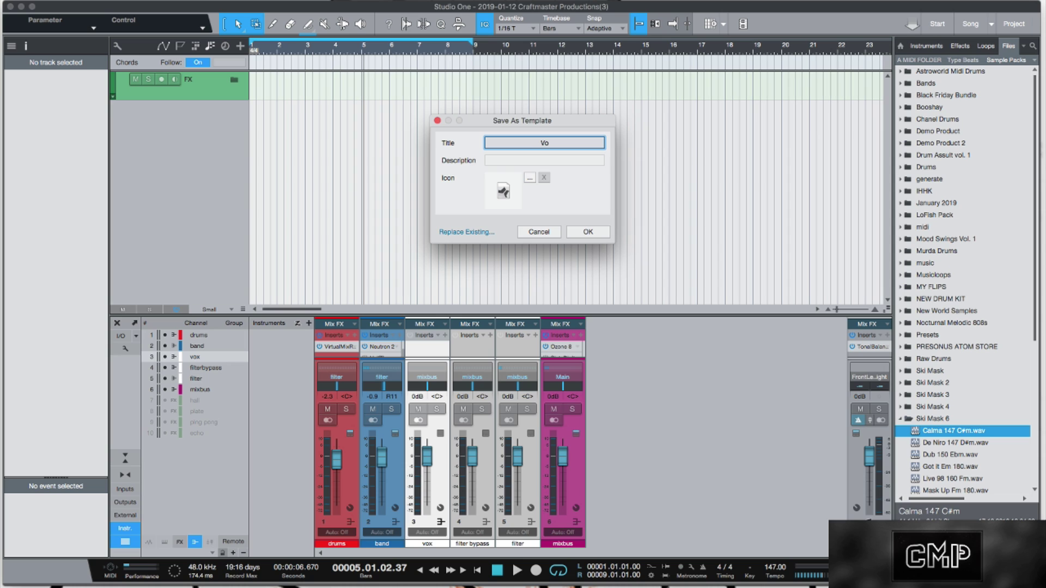
pyautogui.write('cal Template')
pyautogui.click(587, 232)
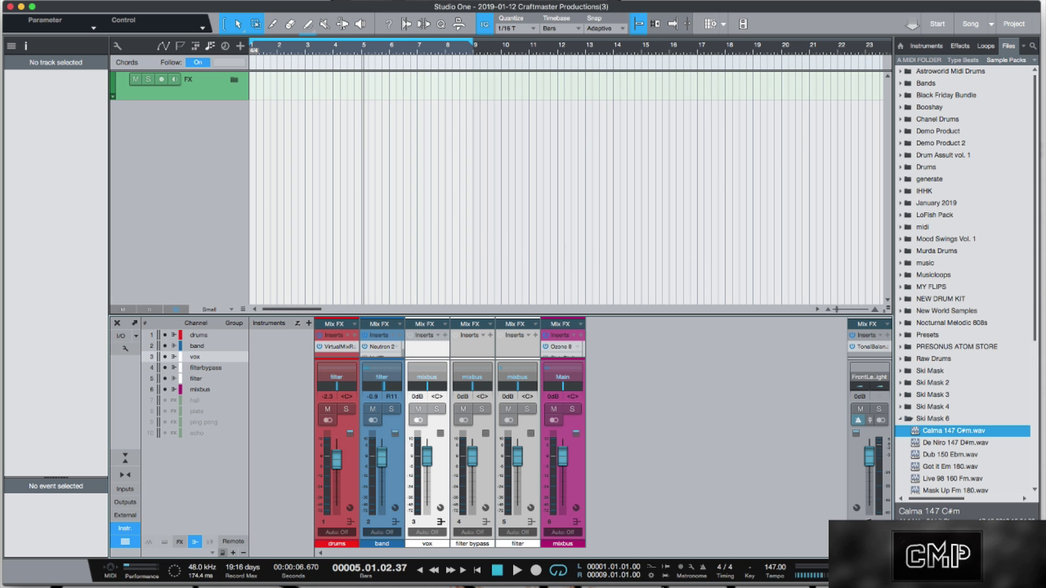
pyautogui.moveTo(650, 573)
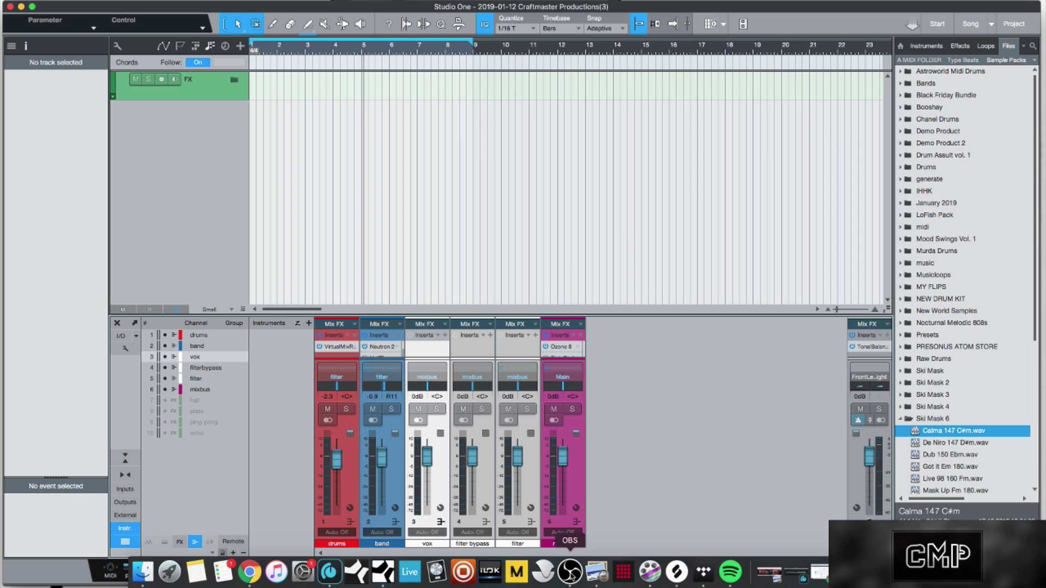
pyautogui.click(569, 572)
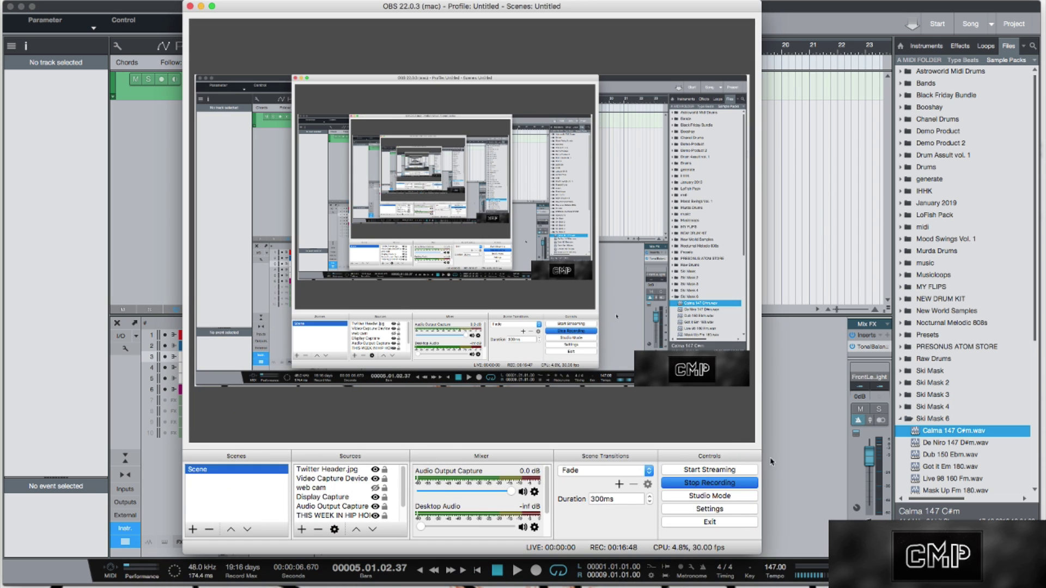